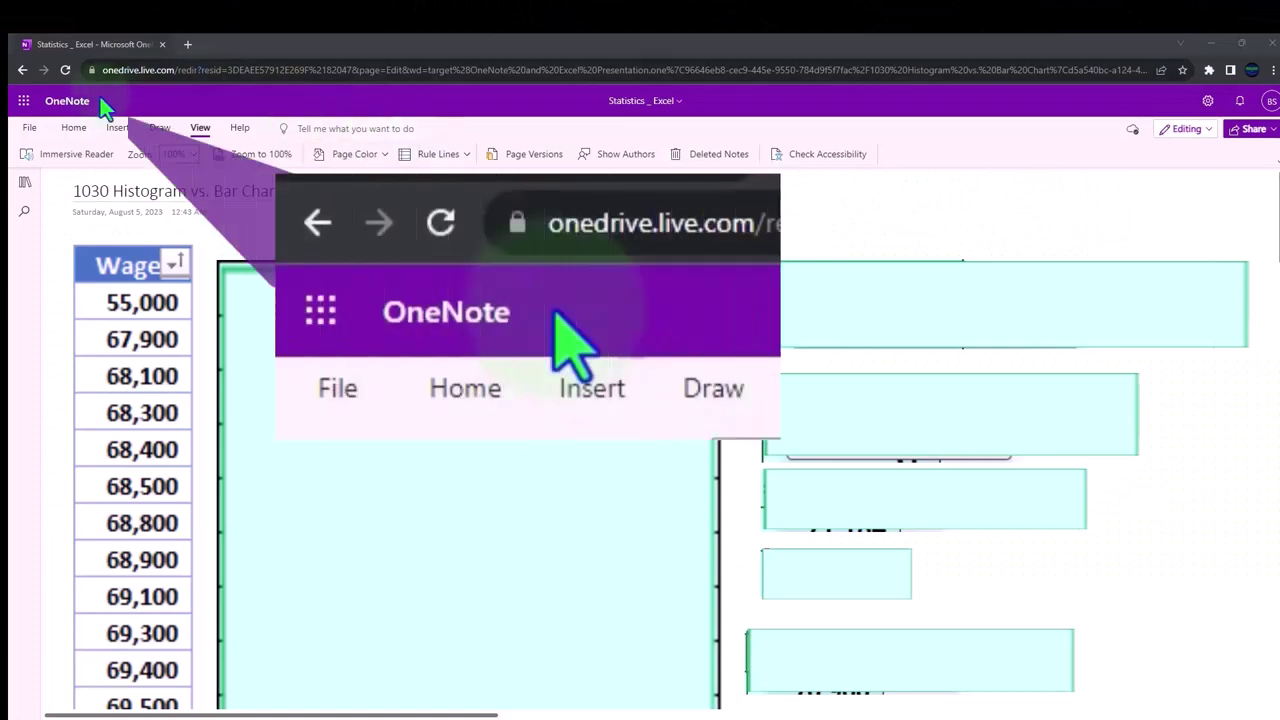
Step: Open the '1000 Introduction' page in the 'OneNote and Excel Tr…' section
click(24, 183)
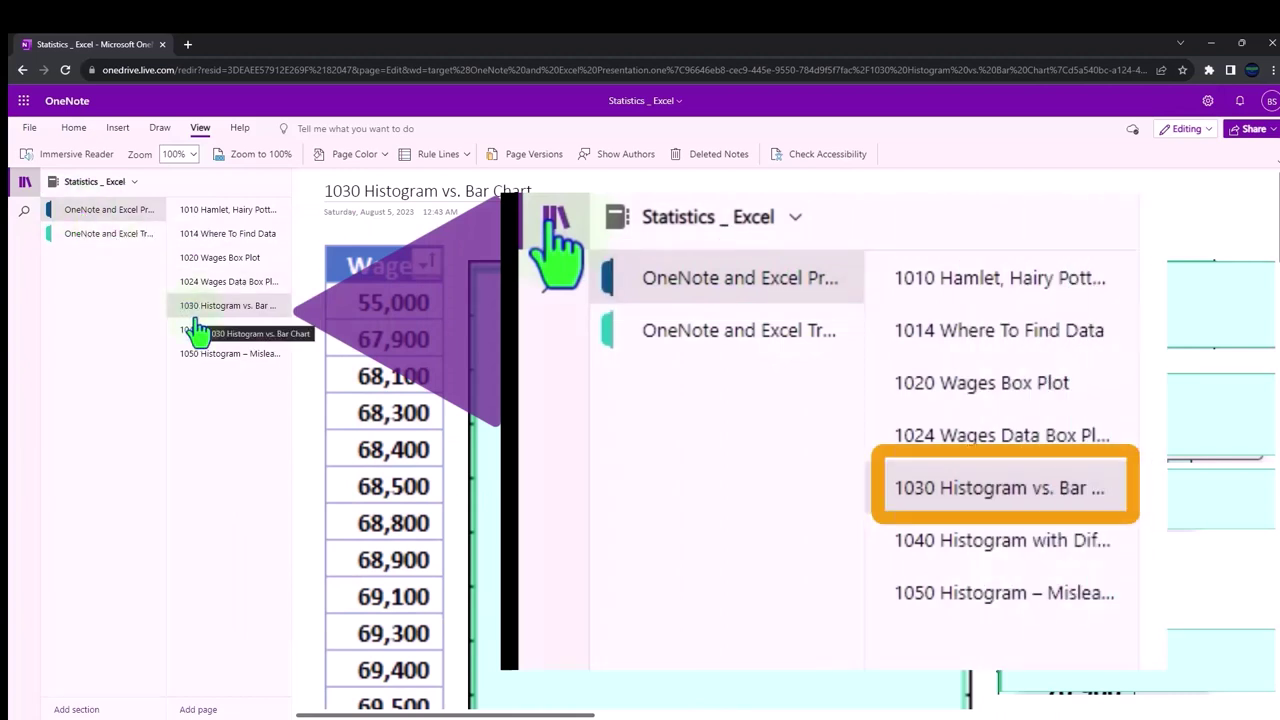
click(112, 240)
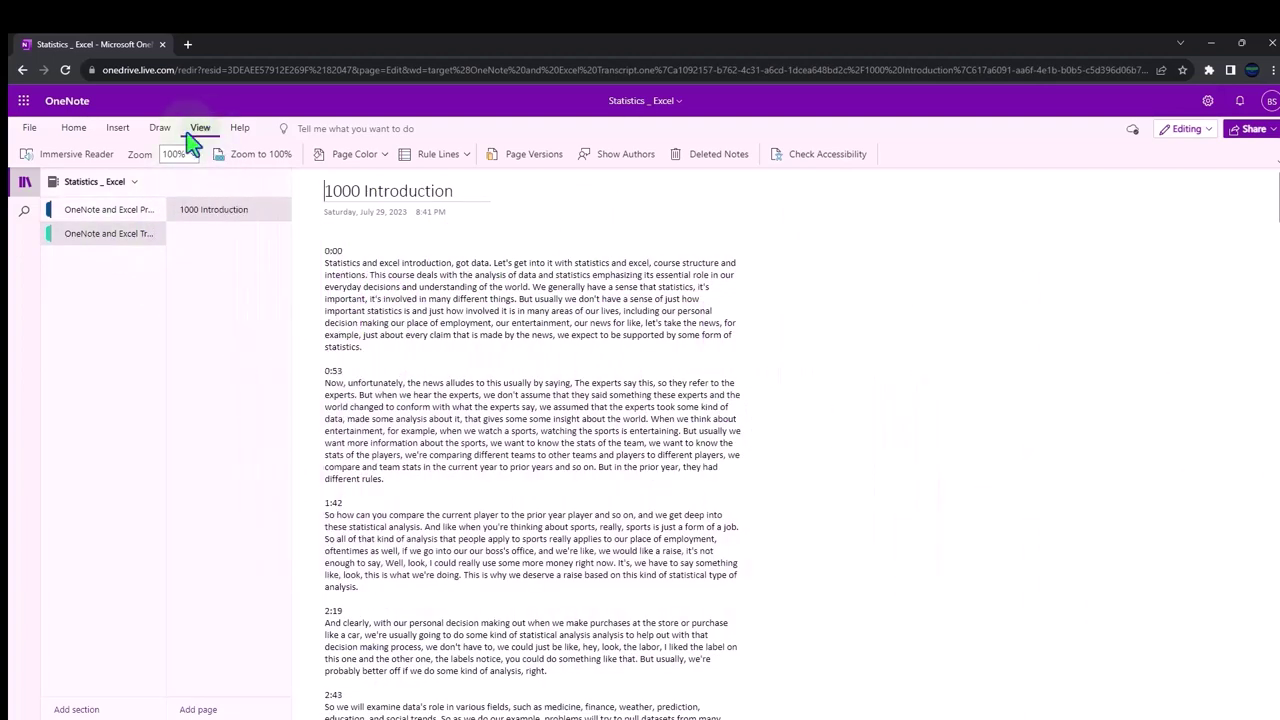
Step: Show the 1000 Introduction page in Immersive Reader with the whole document translated into Spanish
click(112, 152)
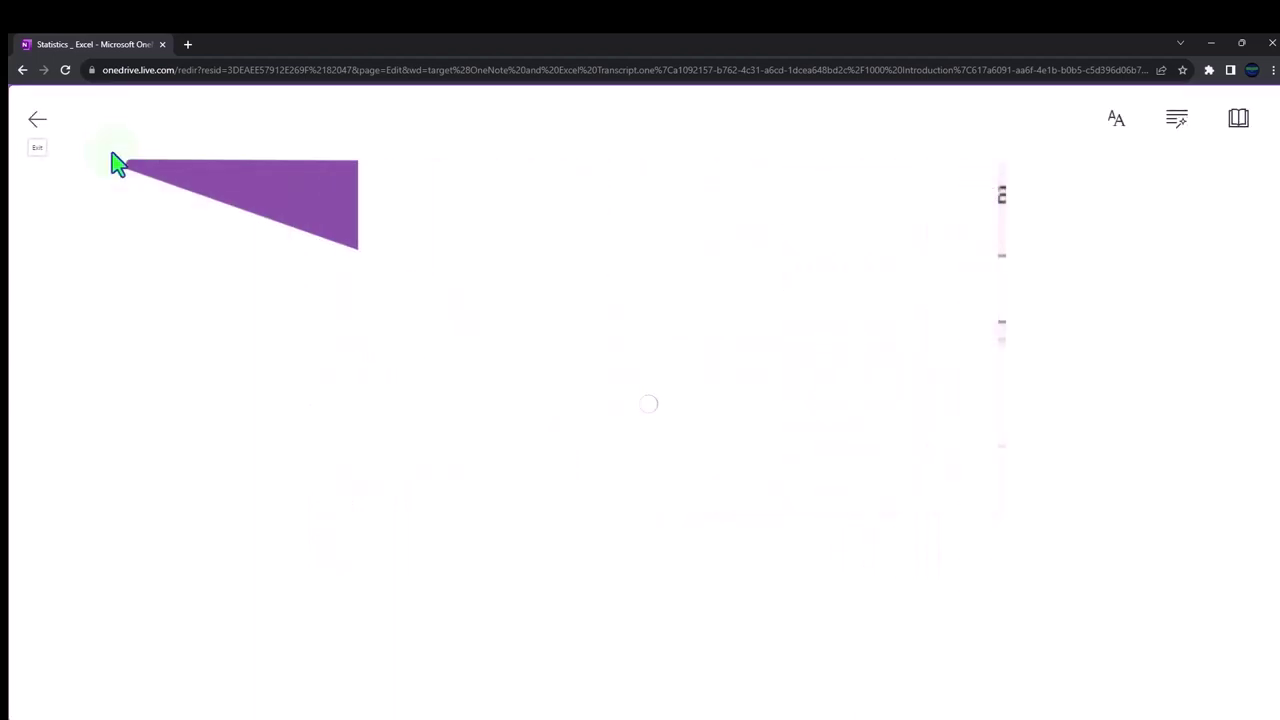
click(1238, 120)
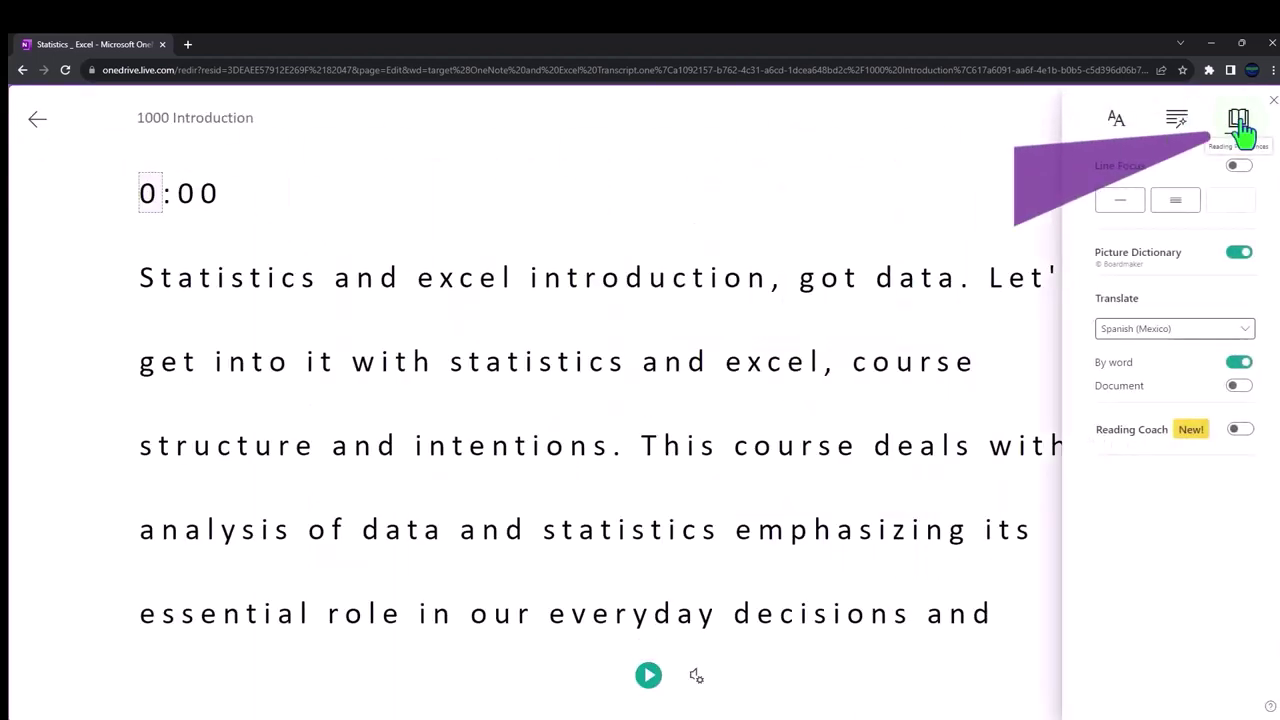
click(1239, 387)
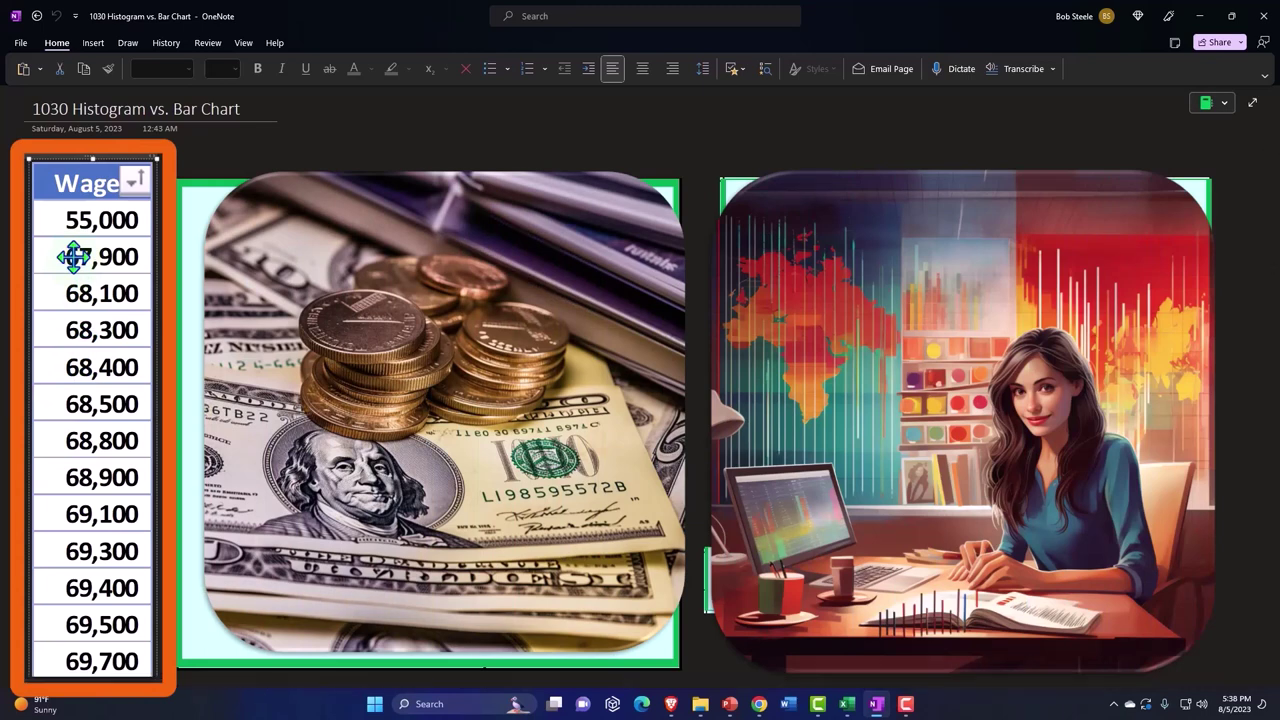
Step: Extend the green cover box upward over the Manual method rows, leaving Function result 71,184 visible
scroll(73, 257, down, 3)
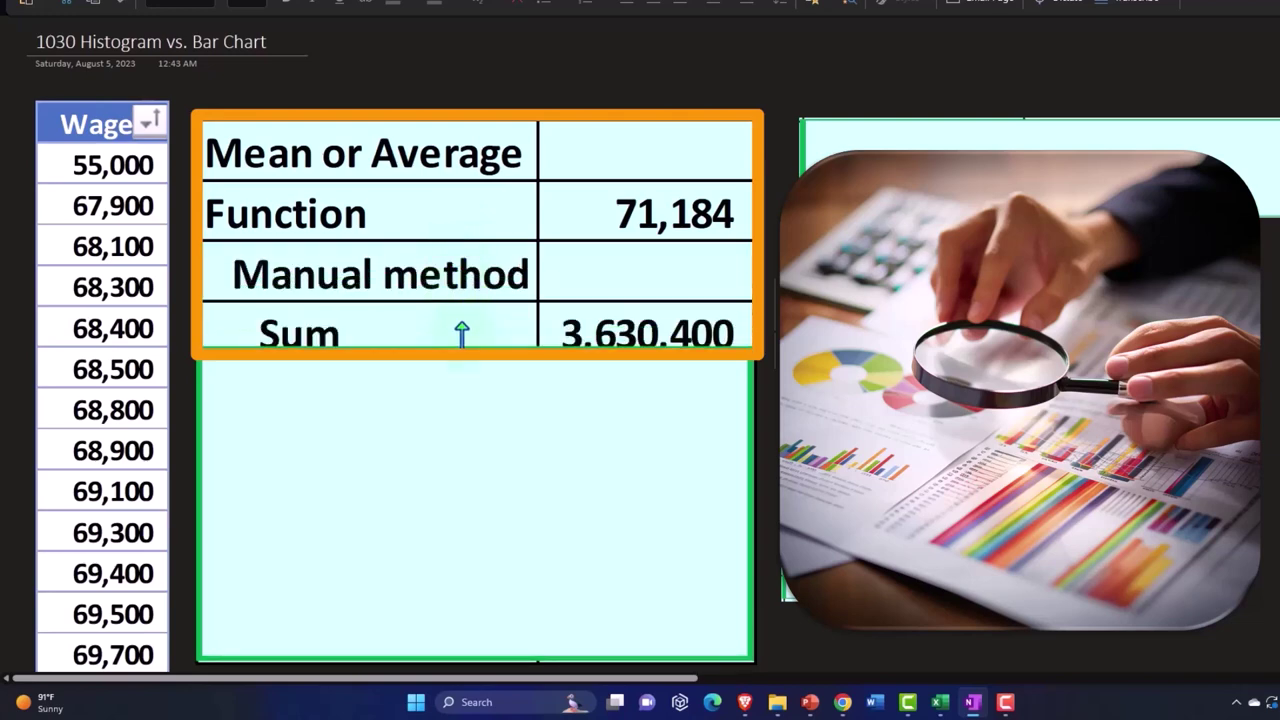
click(461, 334)
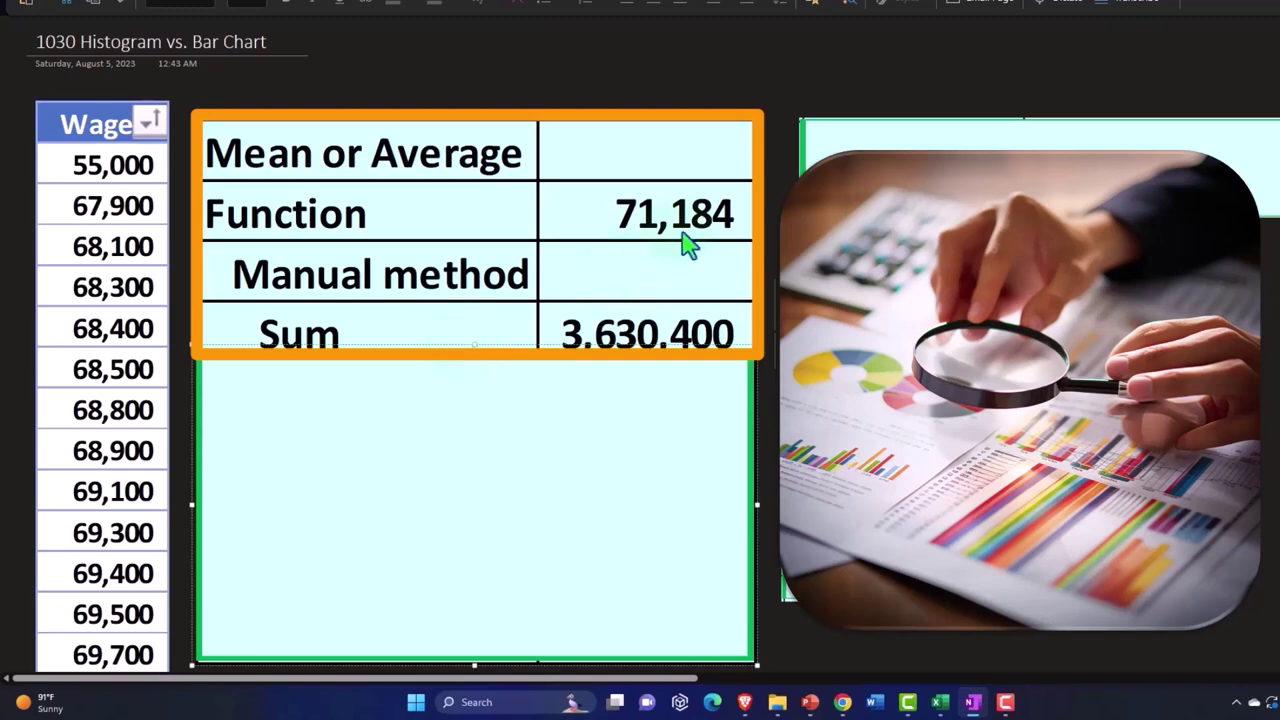
drag(478, 334, 479, 260)
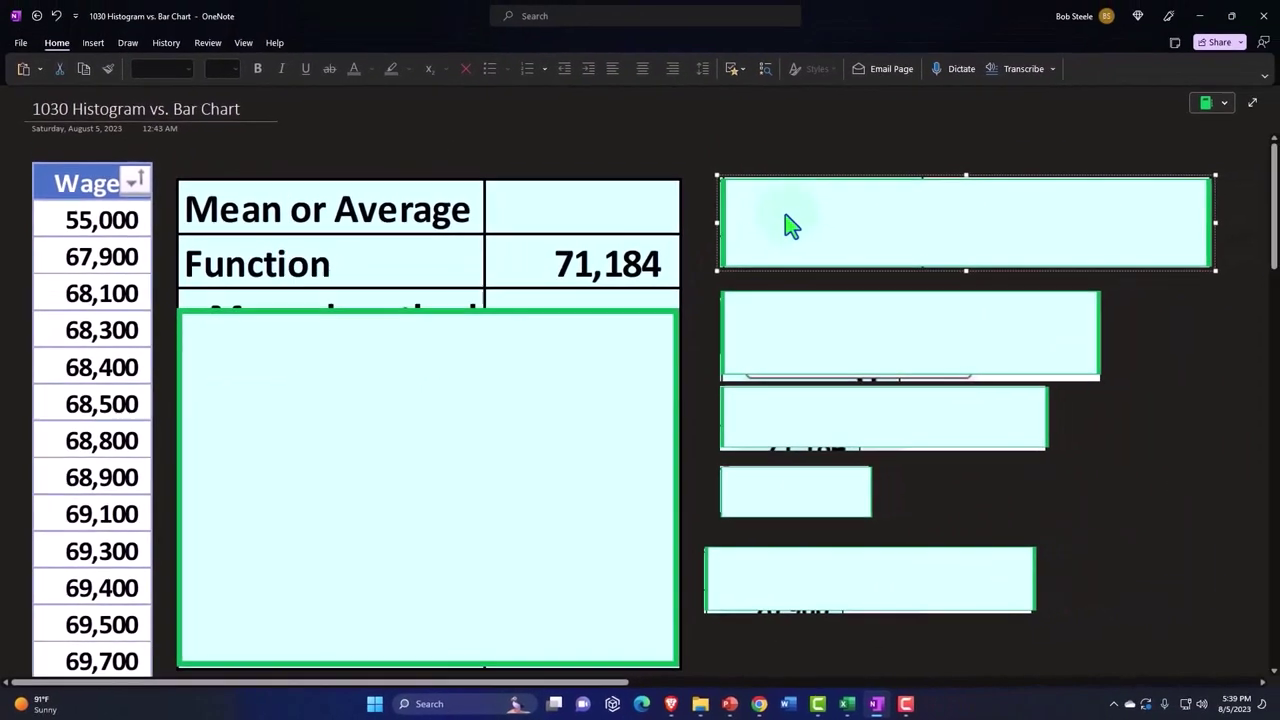
Step: Reveal the AVERAGE formula, uncover the Manual method and Sum 3,630,400 rows, and show the SUM formula
click(790, 225)
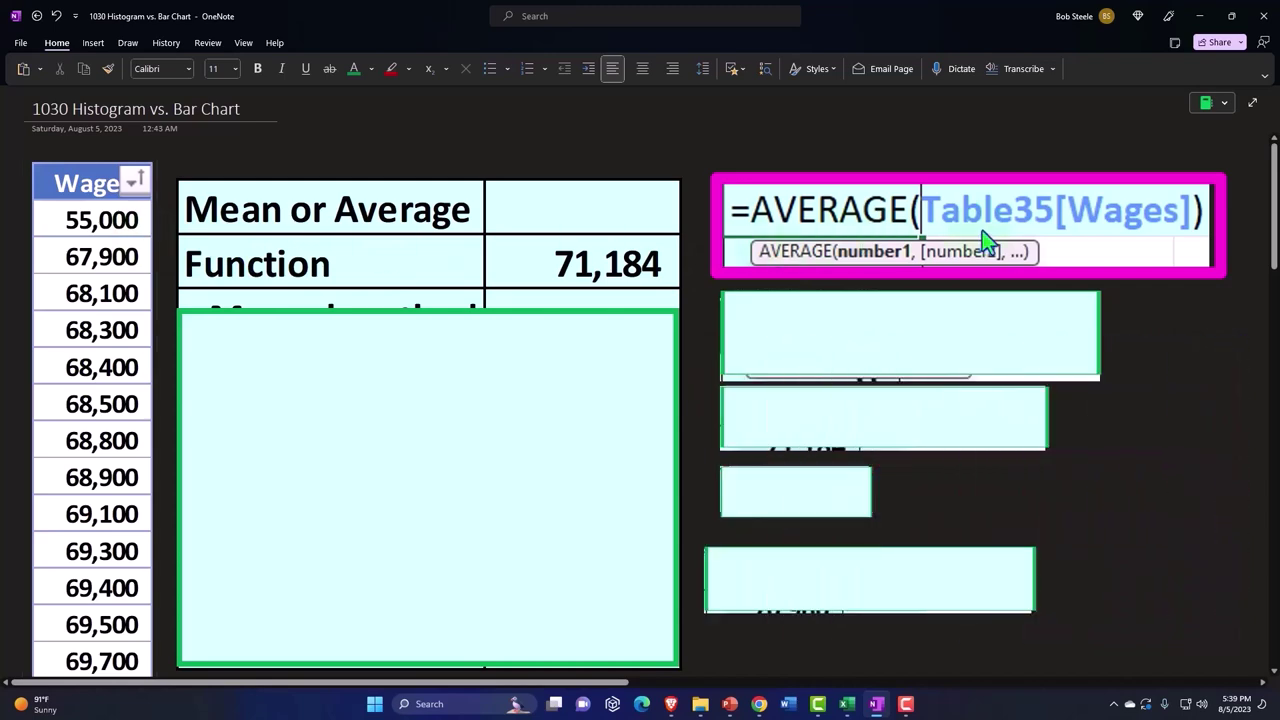
click(482, 338)
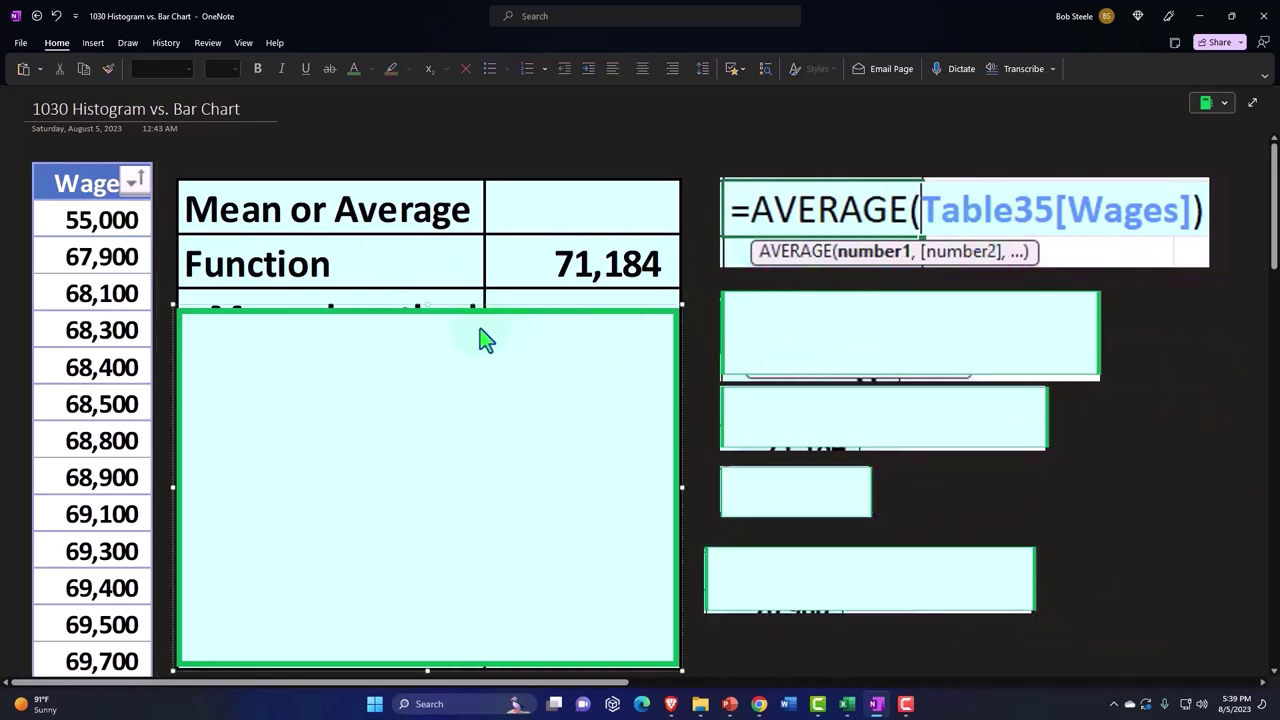
drag(431, 310, 424, 398)
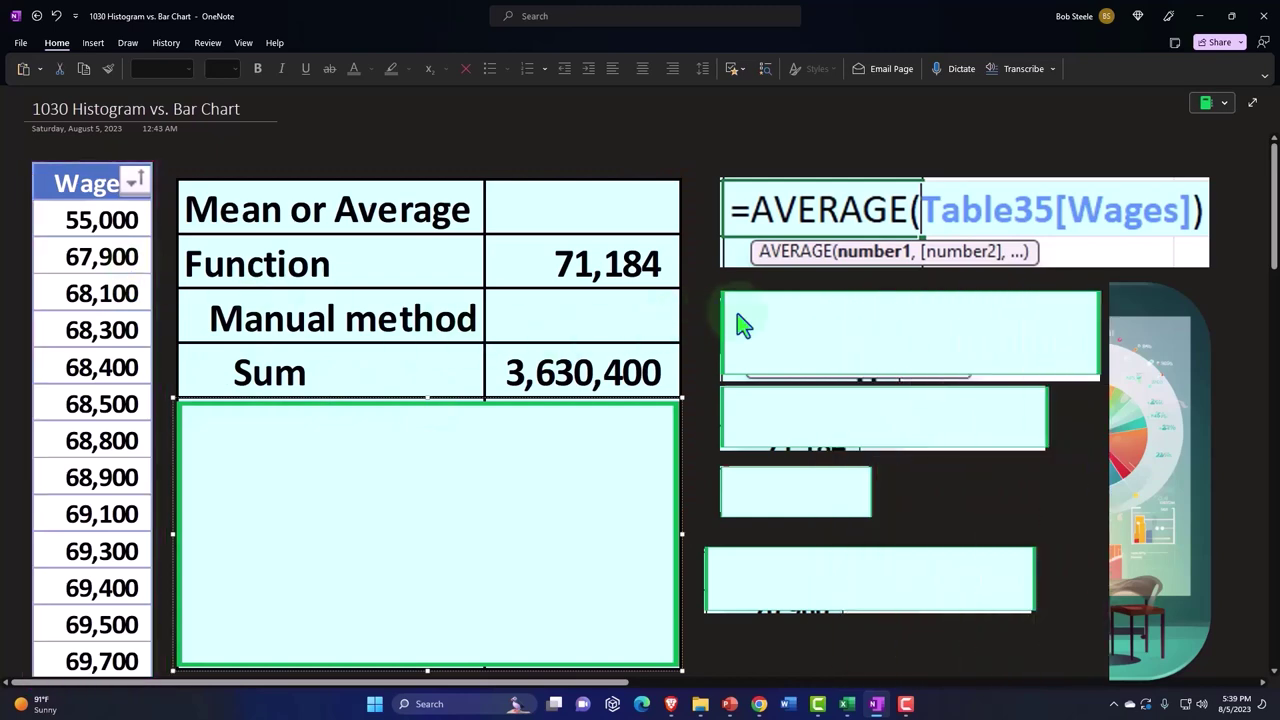
click(776, 313)
click(776, 312)
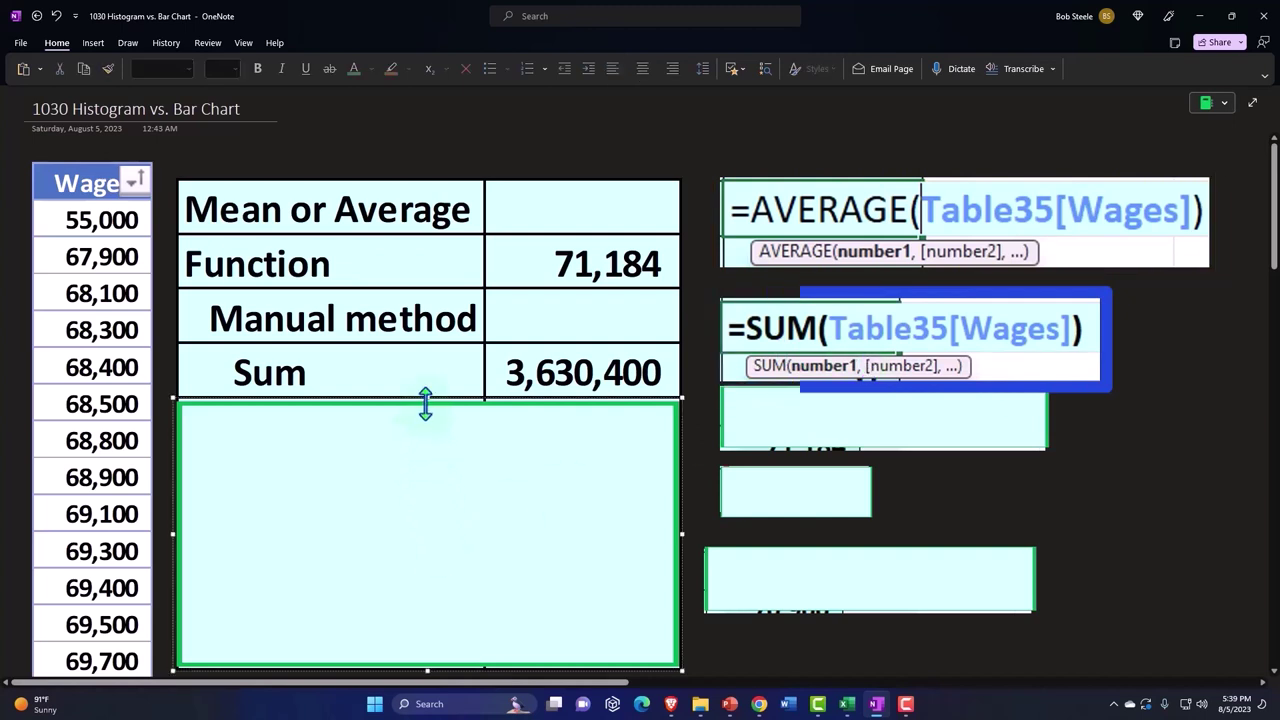
Step: Uncover the Count 51 and Average 71,184 rows and reveal the COUNT formula
drag(426, 402, 423, 450)
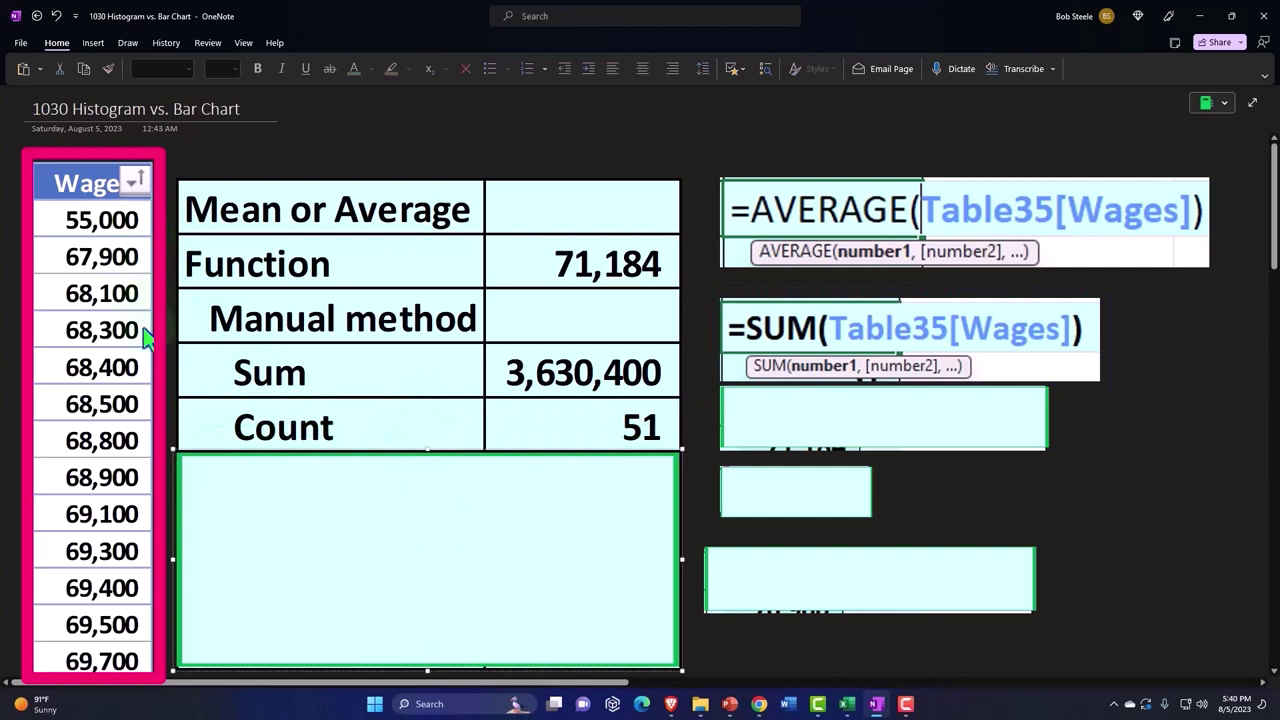
click(822, 425)
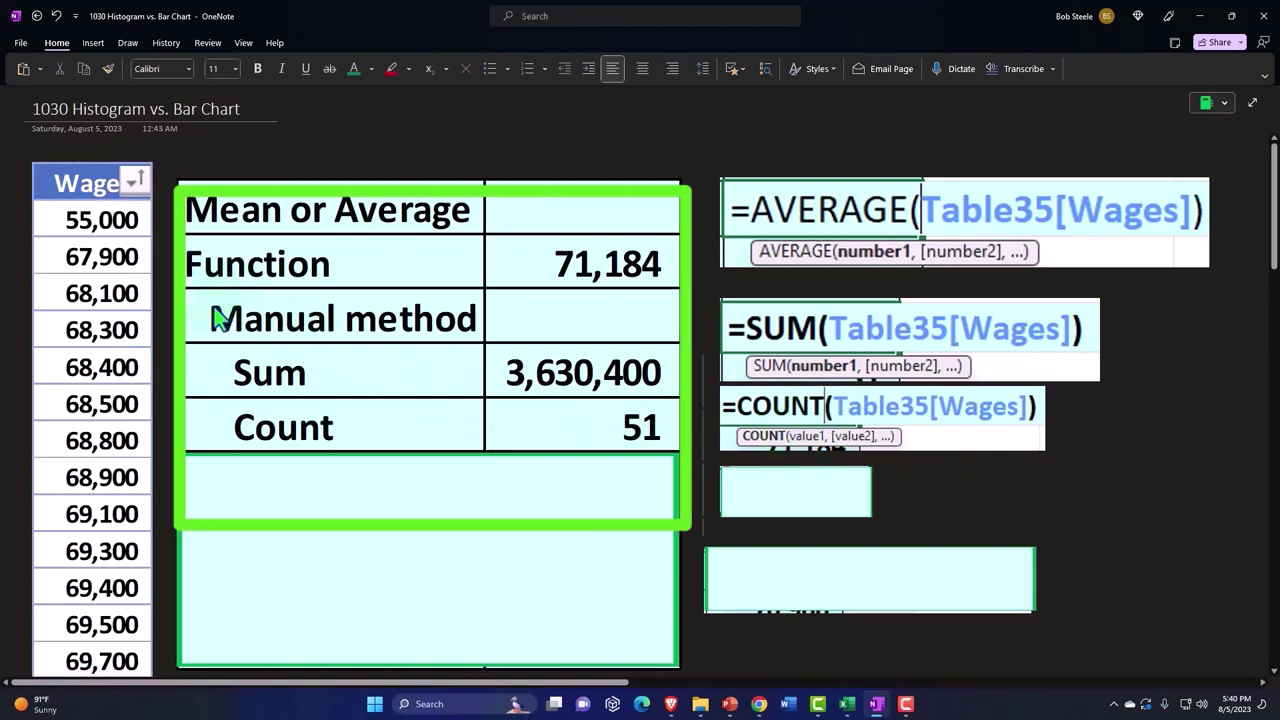
drag(427, 451, 428, 510)
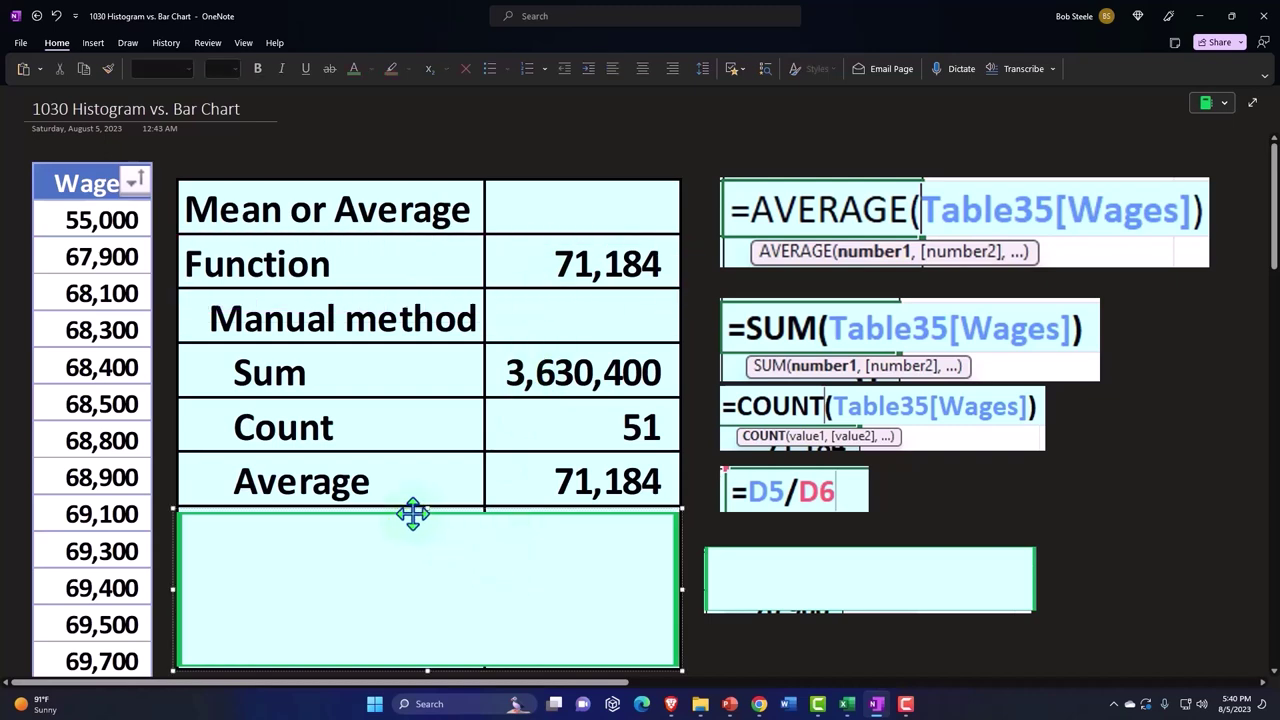
Step: Pull the table cover down to show Median 70,900 and the Manual 70,900 check, then review the wage list
drag(424, 514, 421, 605)
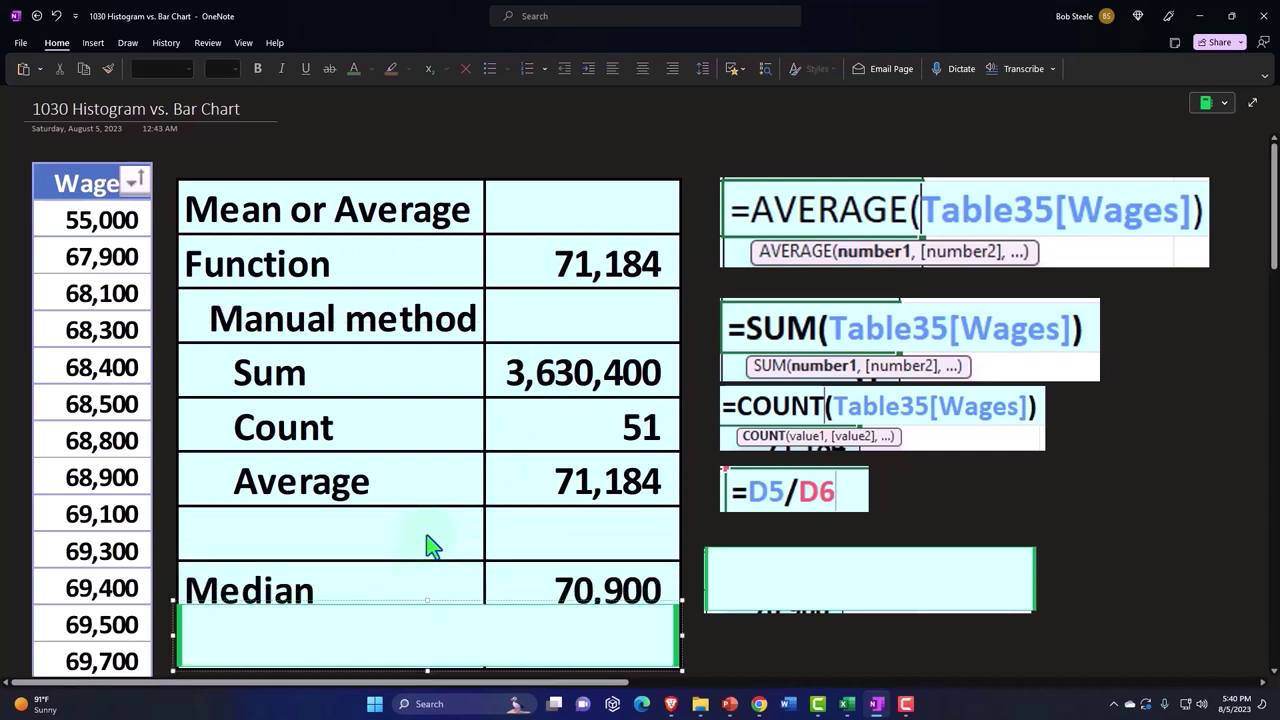
scroll(428, 543, down, 2)
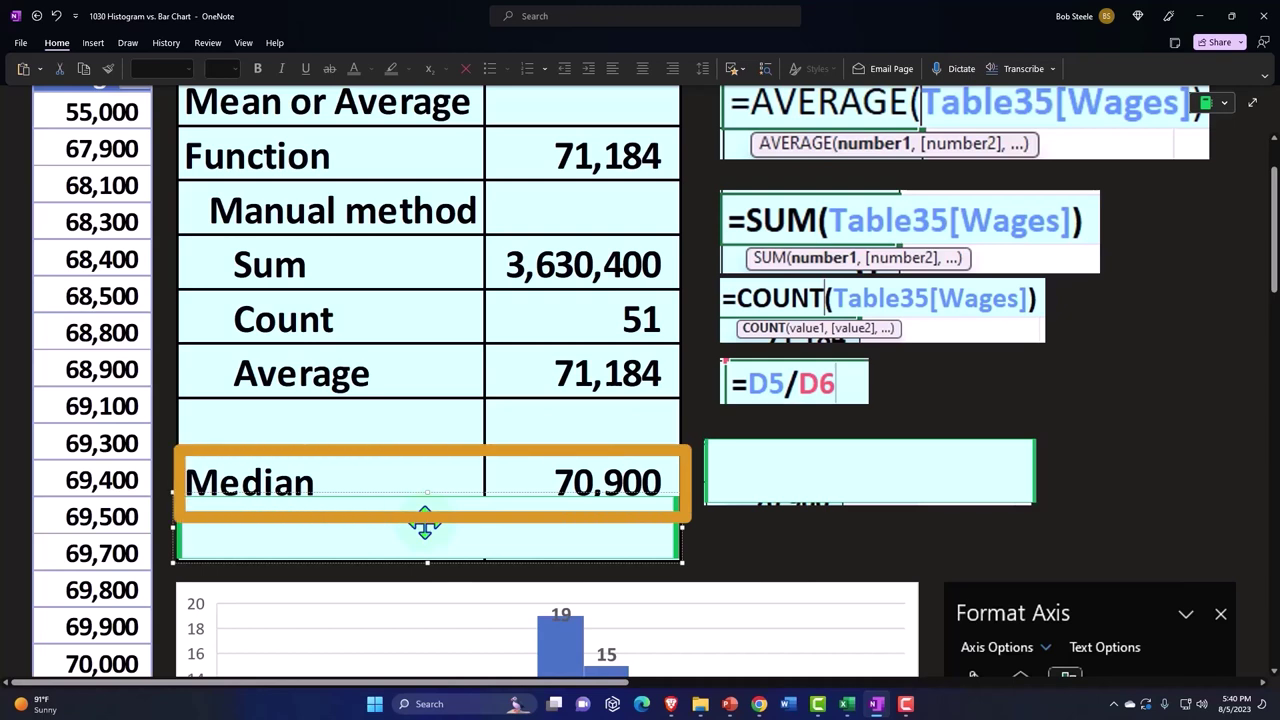
drag(424, 522, 424, 527)
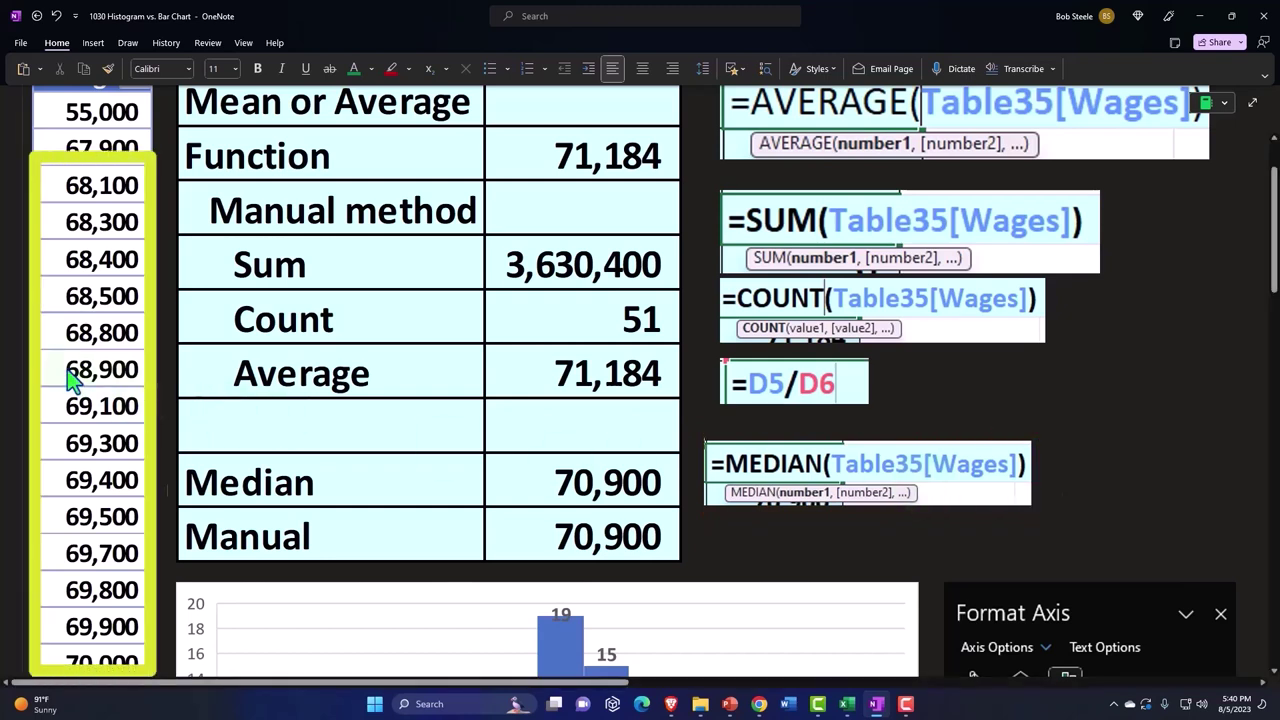
scroll(72, 378, up, 3)
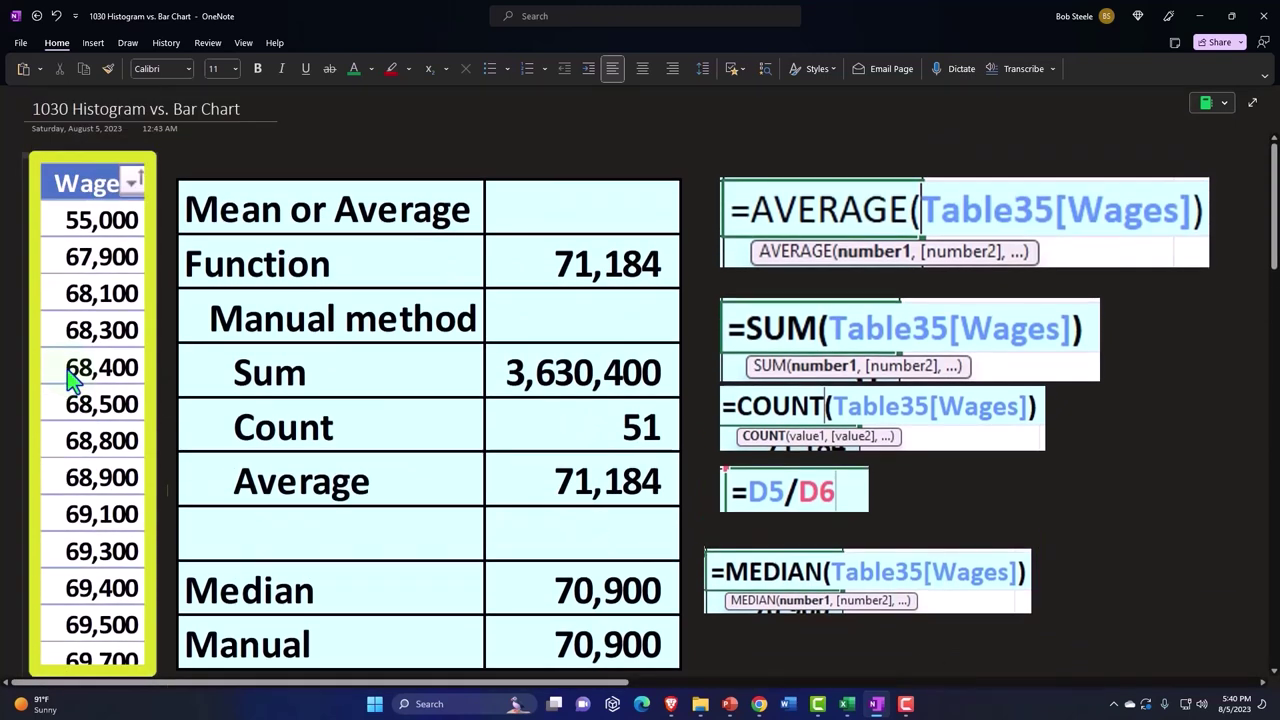
scroll(67, 369, down, 2)
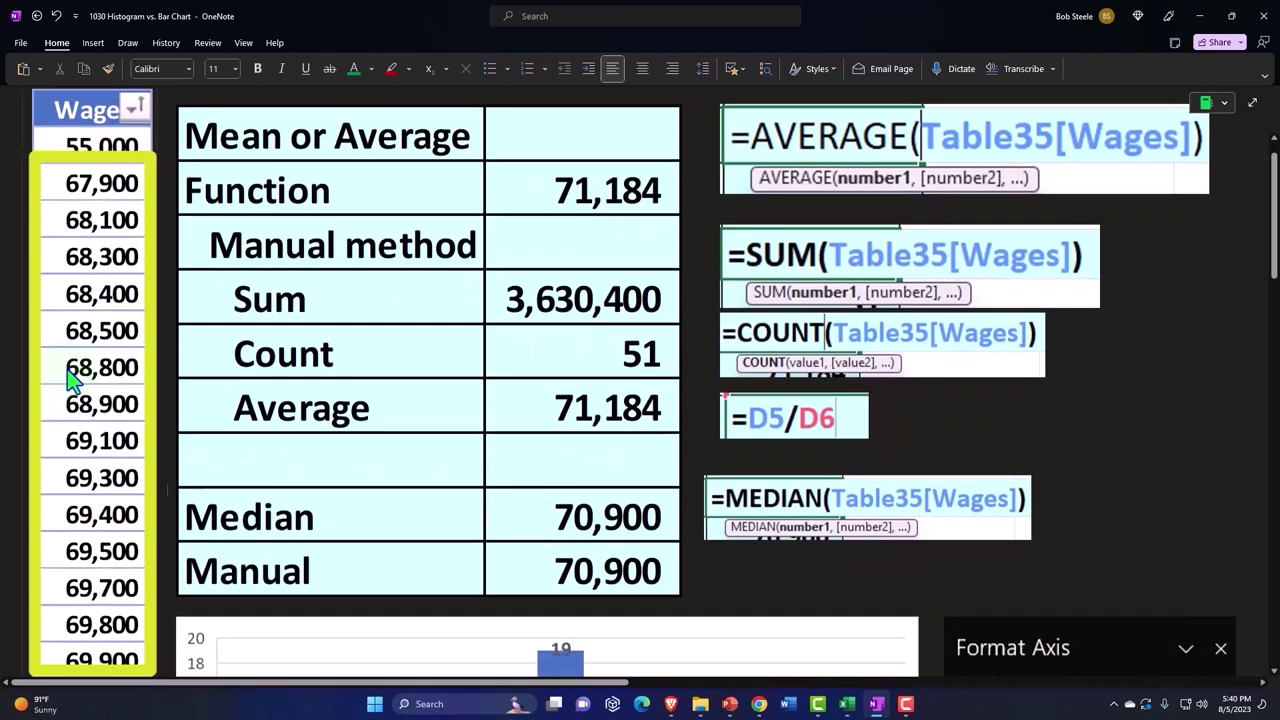
scroll(67, 369, down, 2)
scroll(67, 369, down, 3)
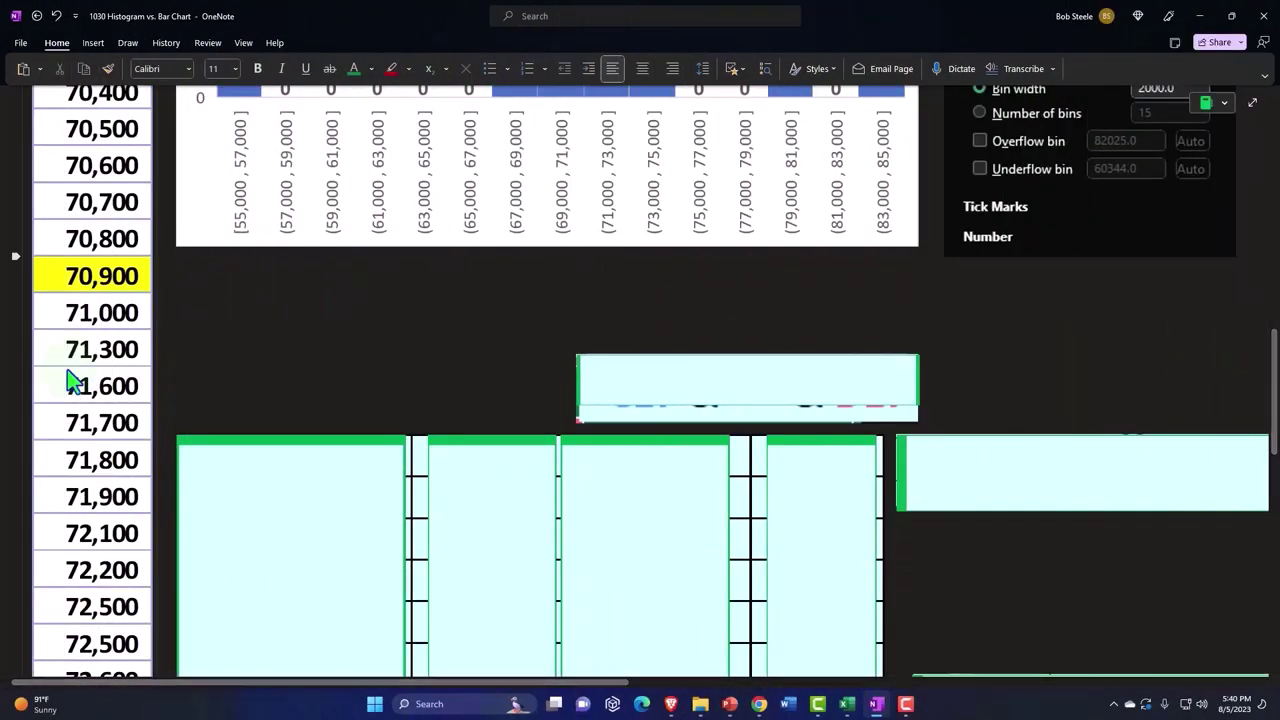
scroll(73, 380, up, 5)
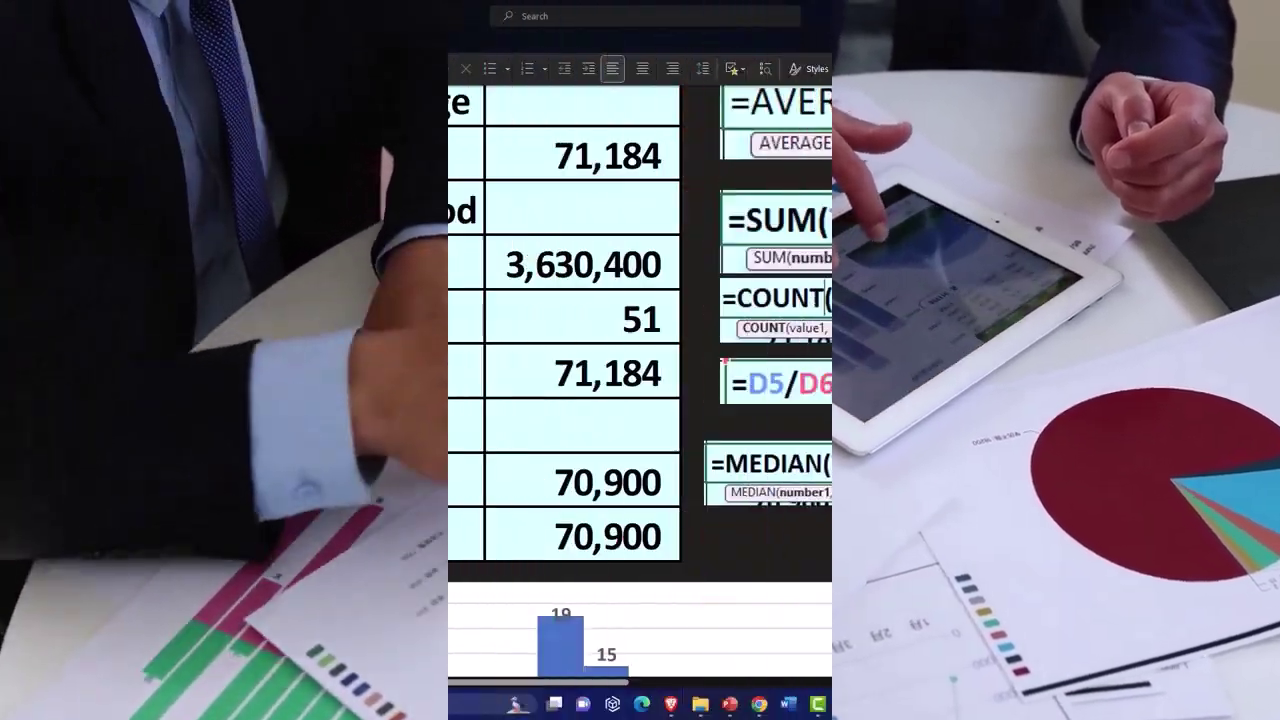
scroll(425, 283, down, 5)
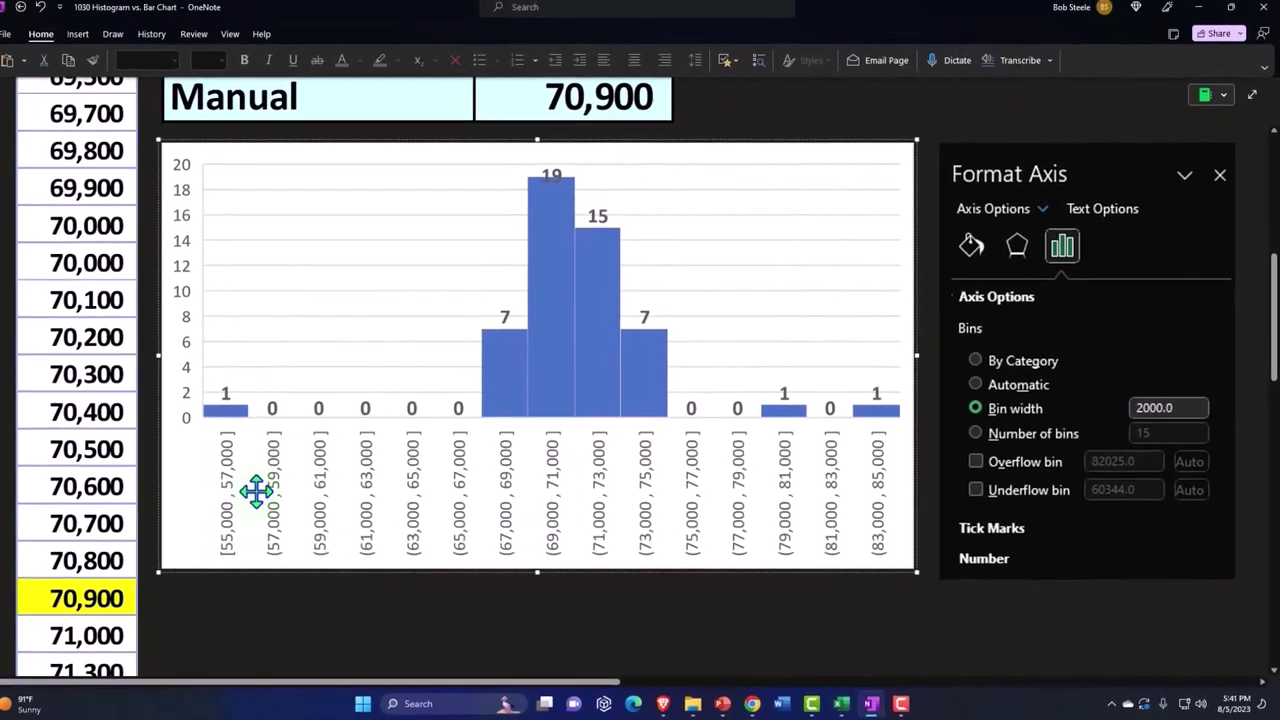
scroll(250, 420, up, 5)
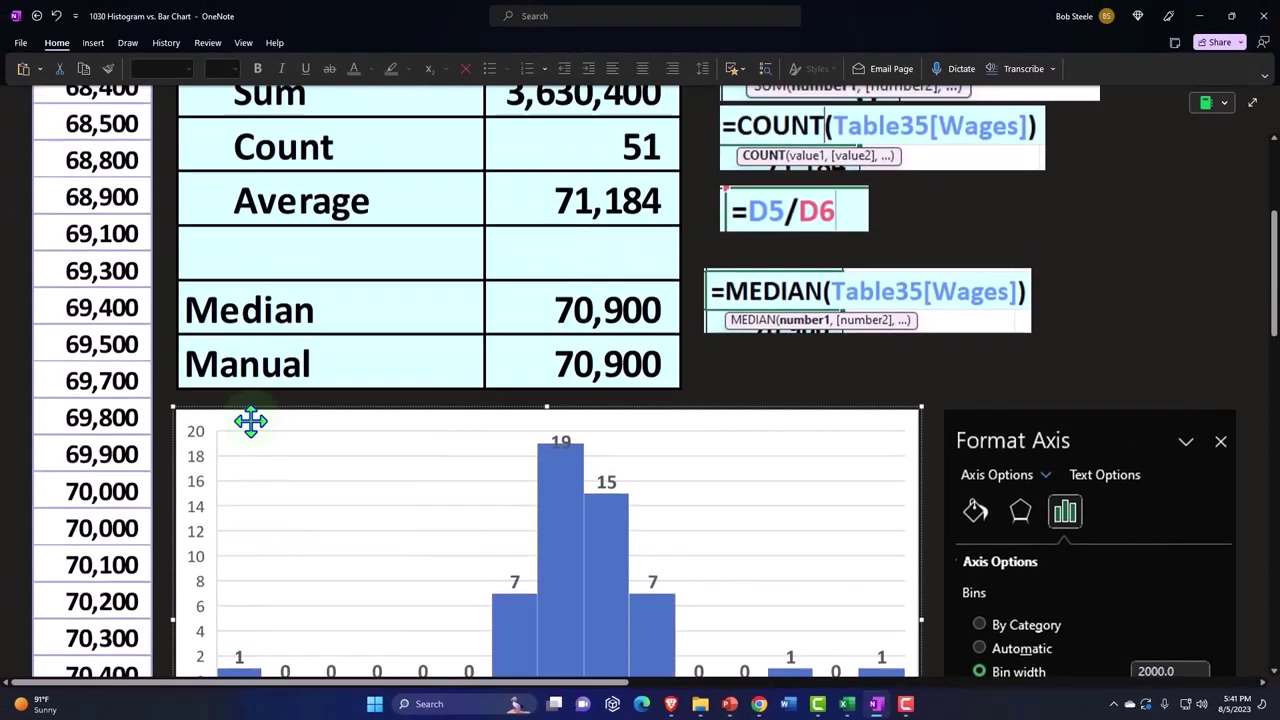
scroll(250, 420, up, 5)
scroll(220, 429, down, 5)
scroll(277, 520, down, 4)
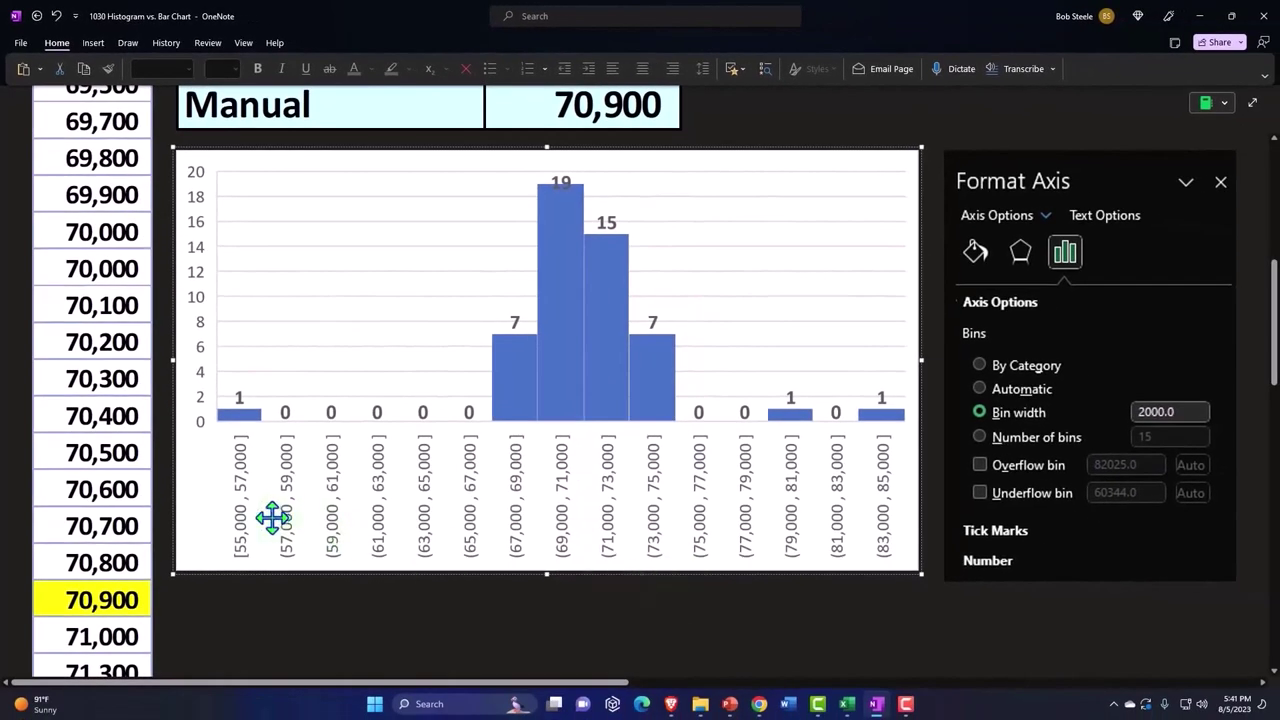
scroll(260, 520, up, 3)
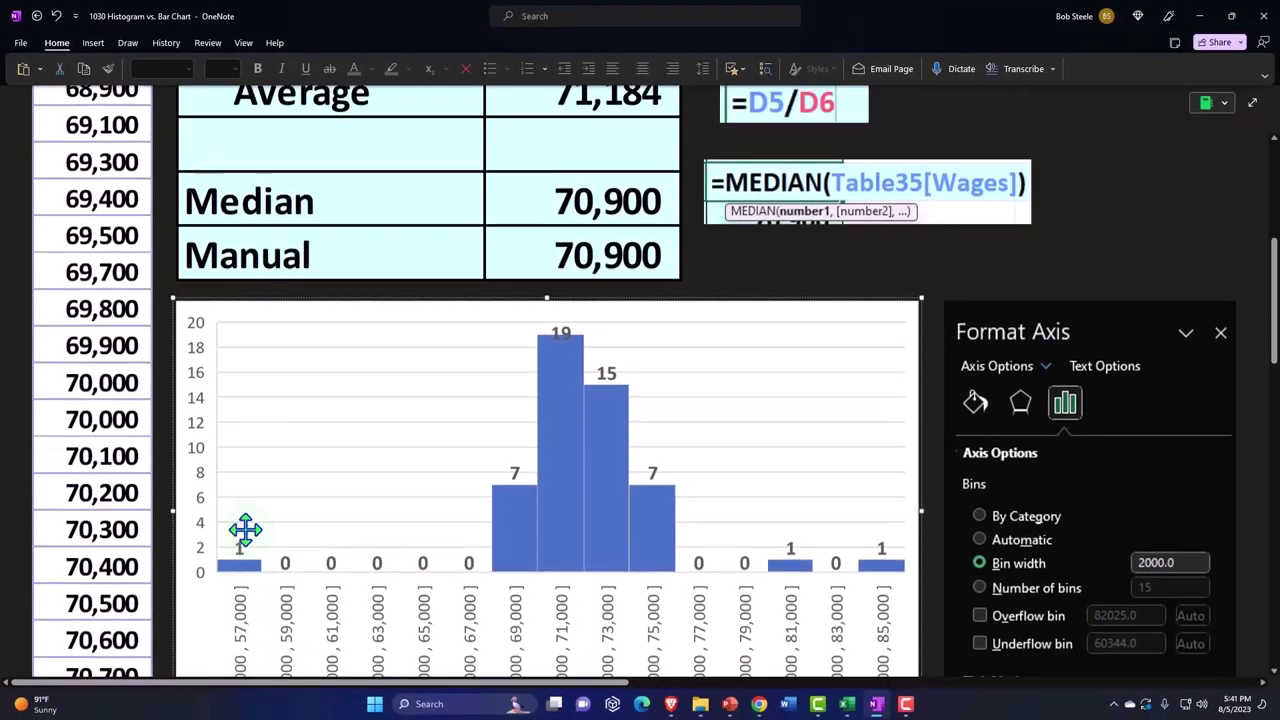
scroll(246, 531, up, 5)
scroll(214, 443, up, 2)
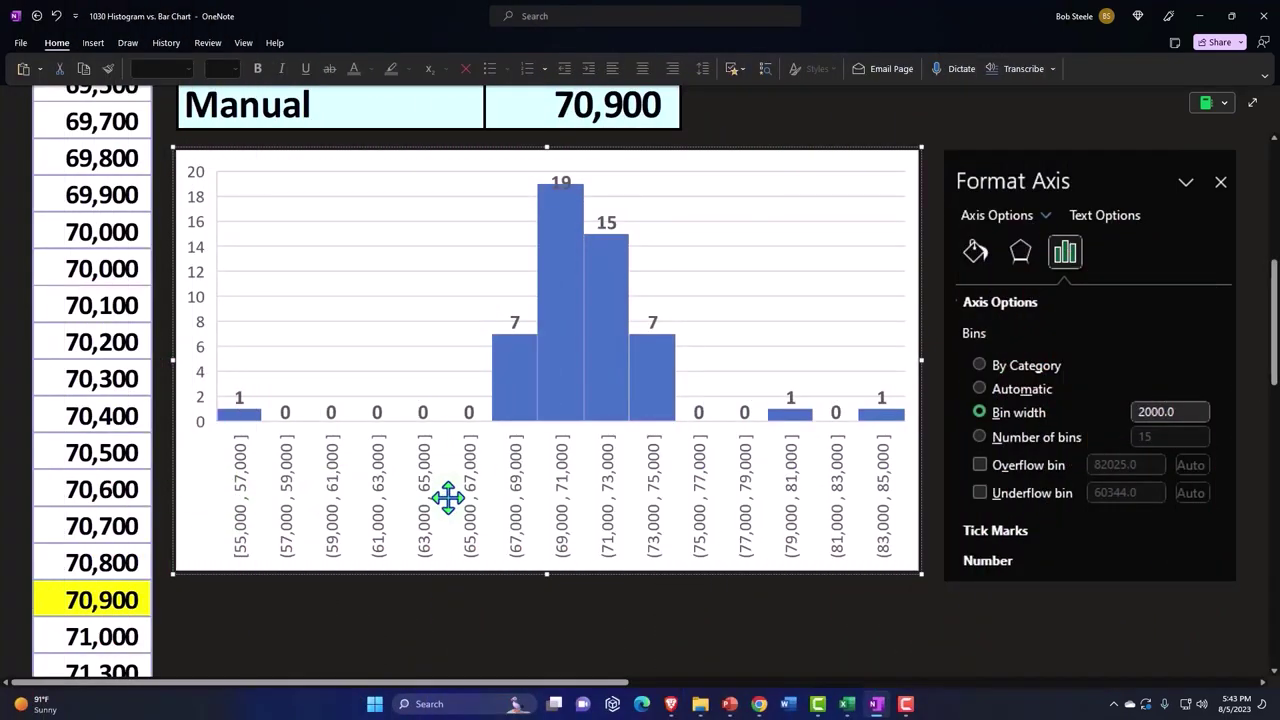
Step: Uncover 57,000 beneath 49,000 in the bin table below the histogram
scroll(448, 497, down, 3)
scroll(446, 494, down, 3)
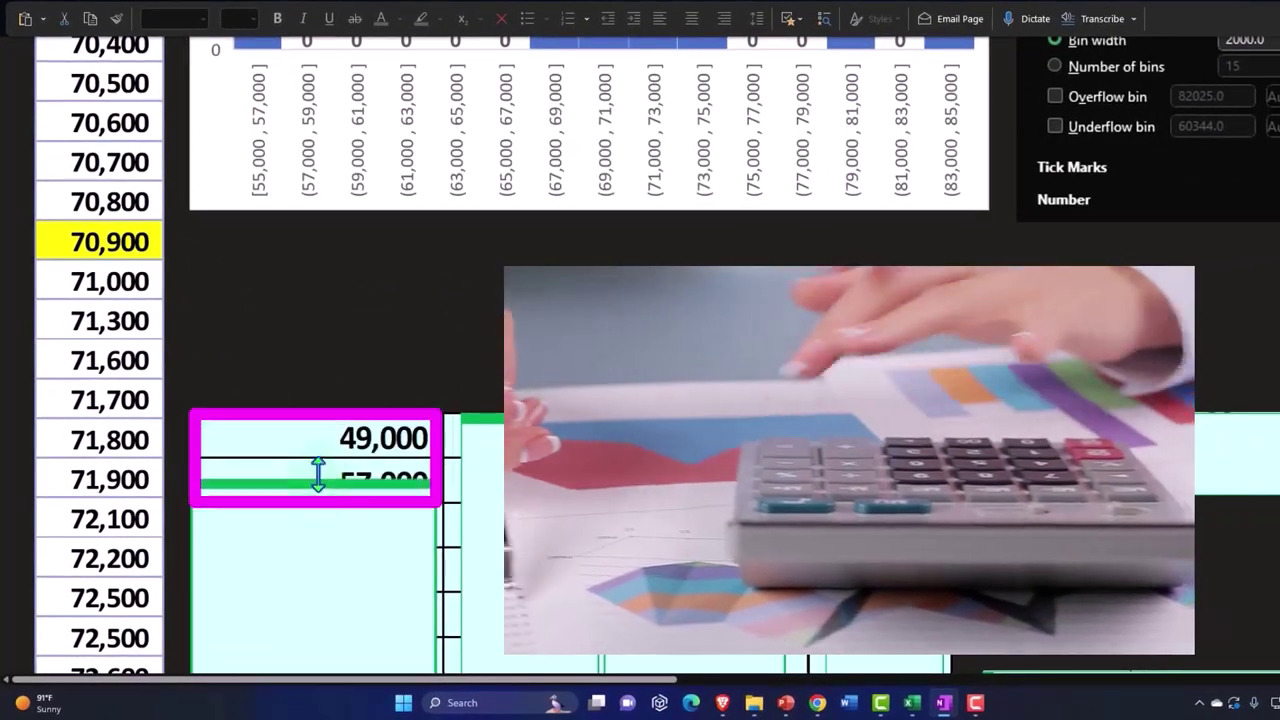
drag(317, 475, 317, 458)
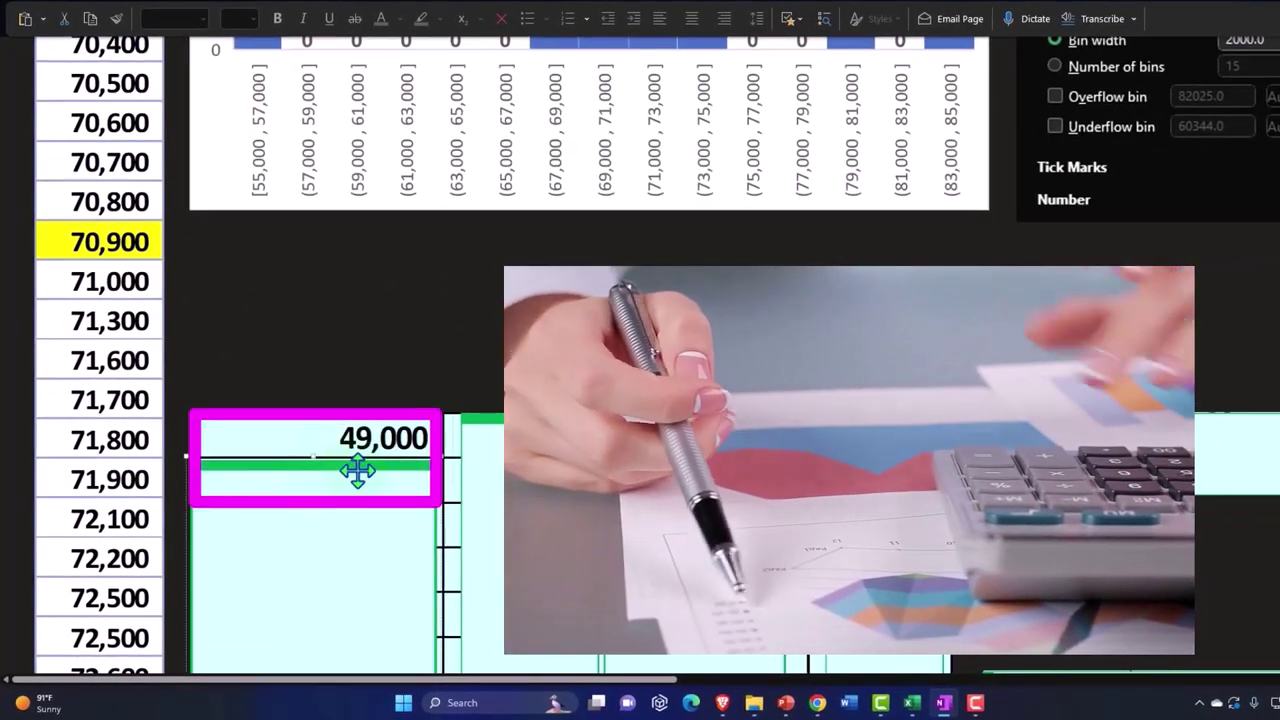
scroll(349, 477, up, 3)
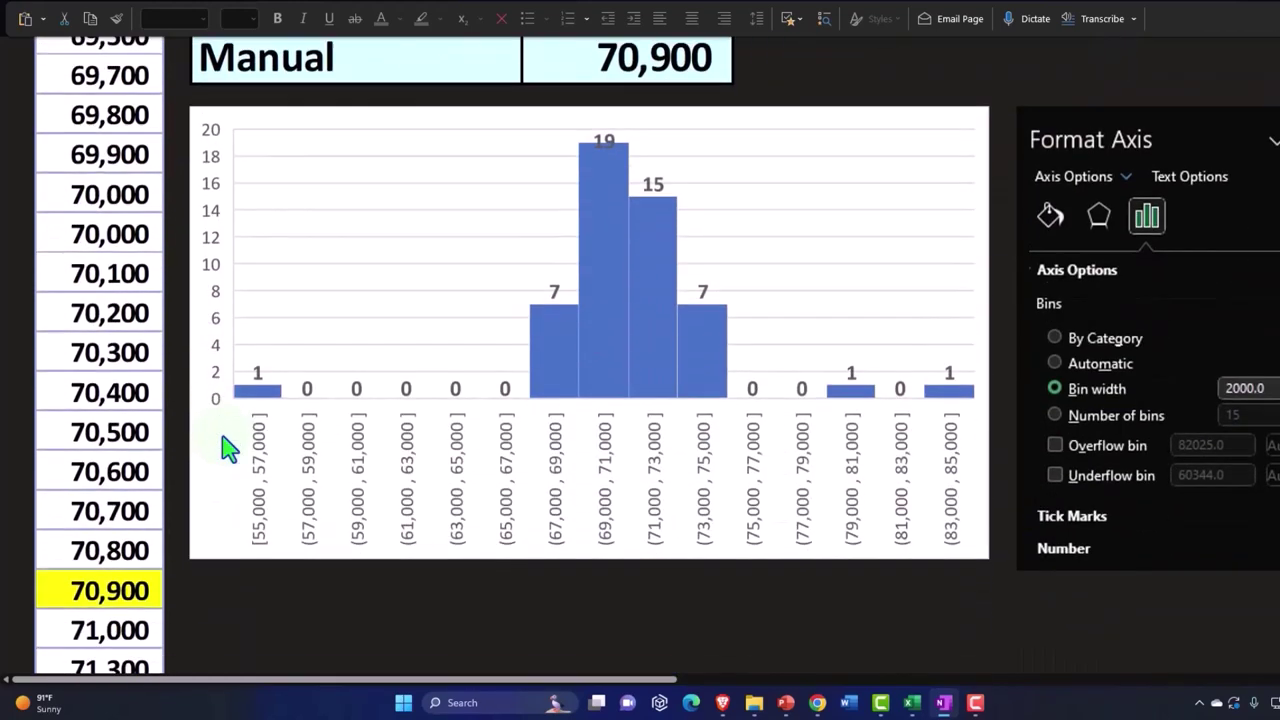
scroll(280, 349, down, 2)
scroll(310, 410, down, 1)
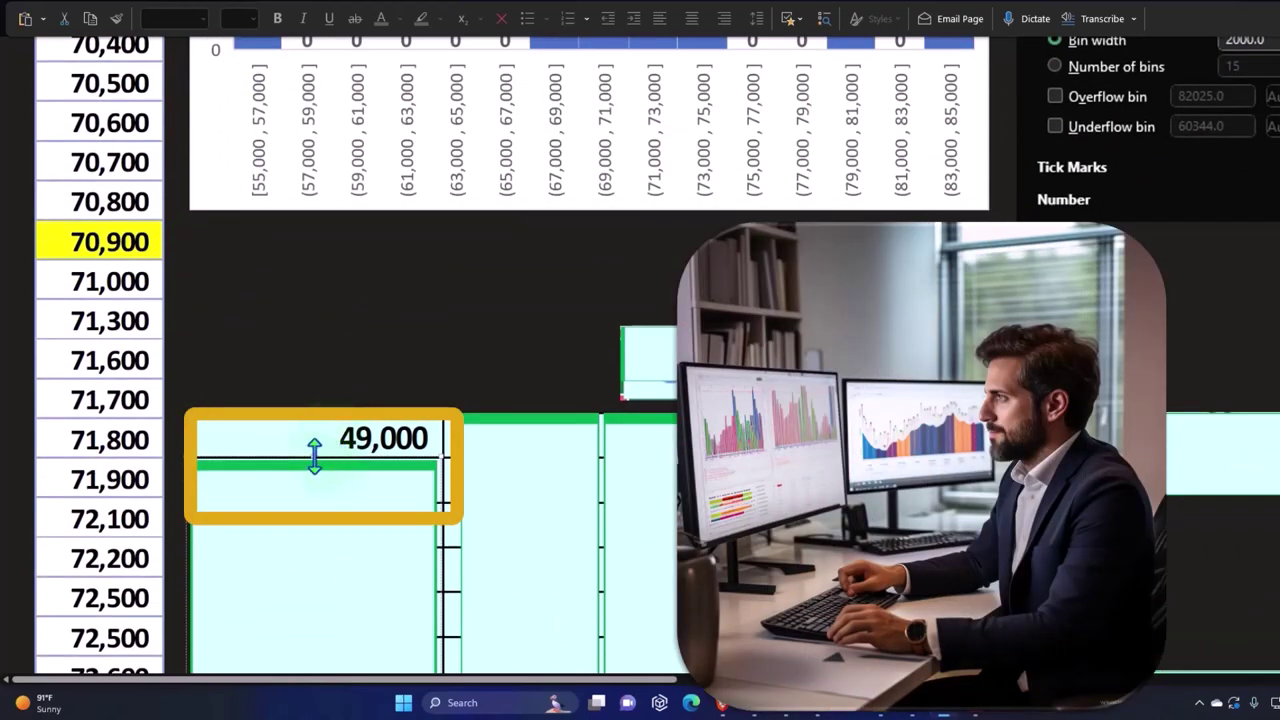
drag(314, 455, 312, 505)
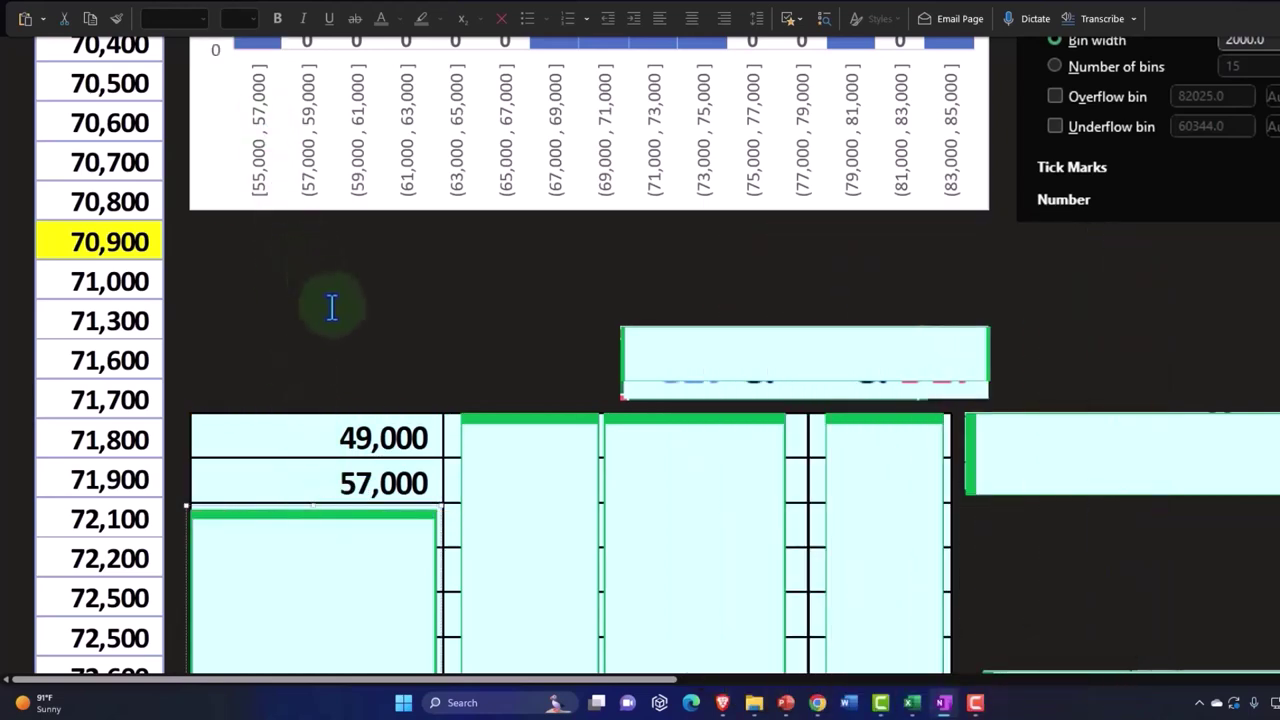
Step: Uncover the first-column bin starts 59,000, 61,000, 63,000, 65,000 and onward to 83,000
scroll(340, 397, down, 3)
drag(314, 385, 317, 428)
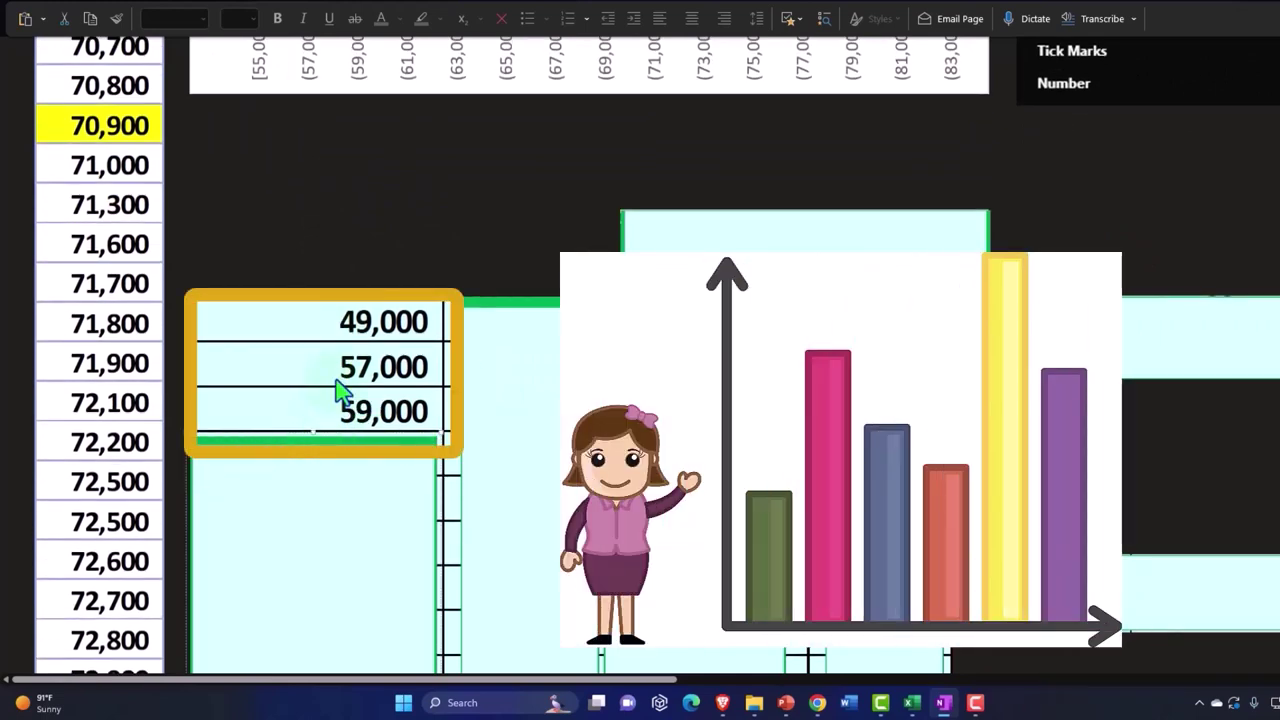
scroll(340, 395, up, 2)
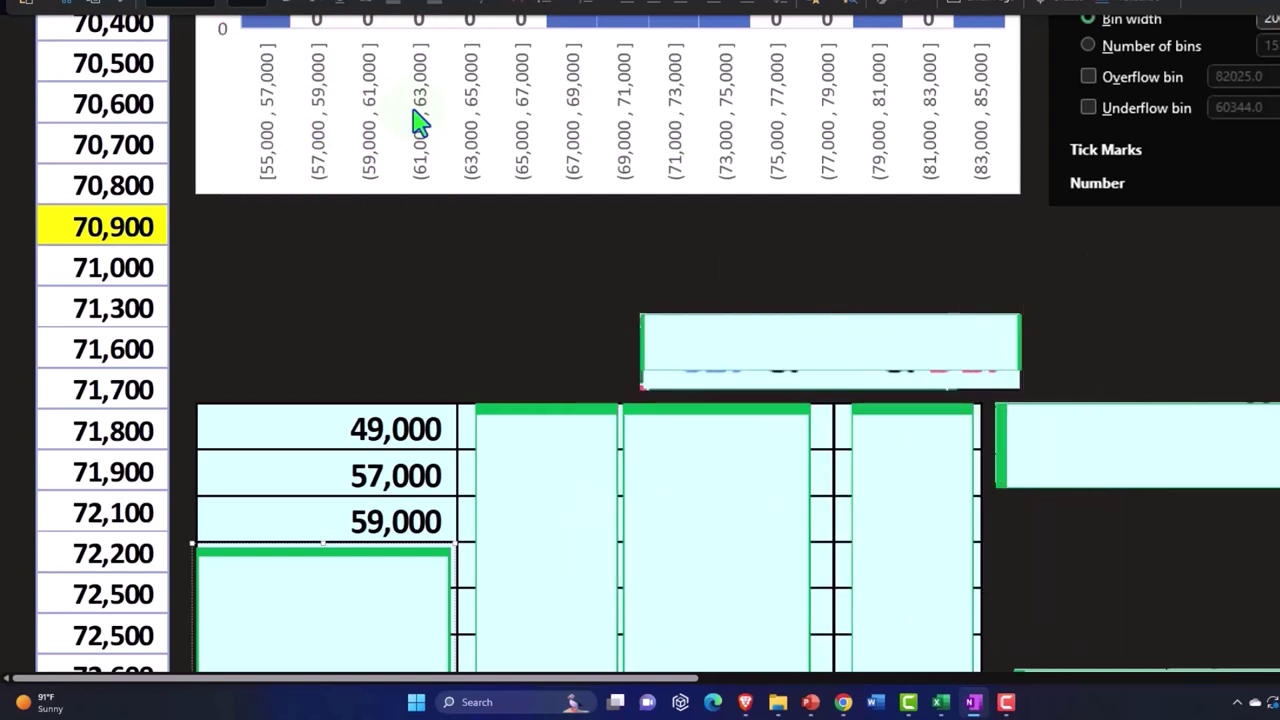
scroll(391, 266, down, 2)
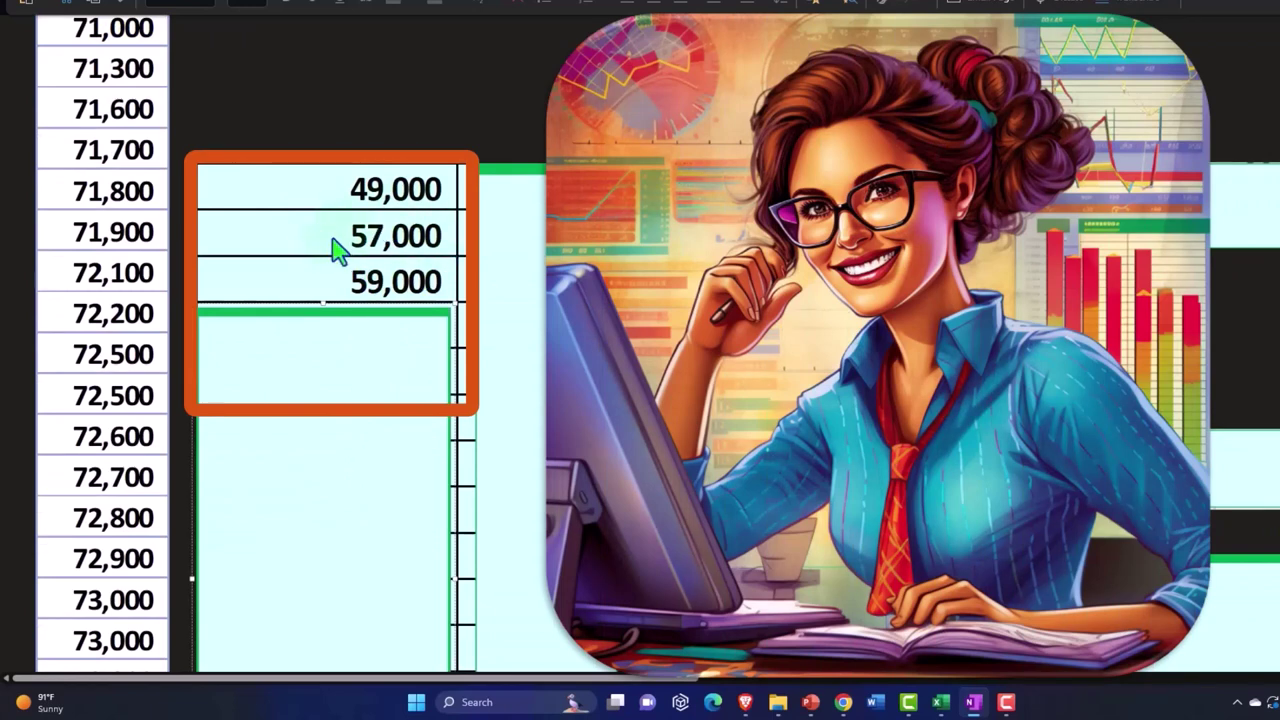
drag(325, 300, 329, 352)
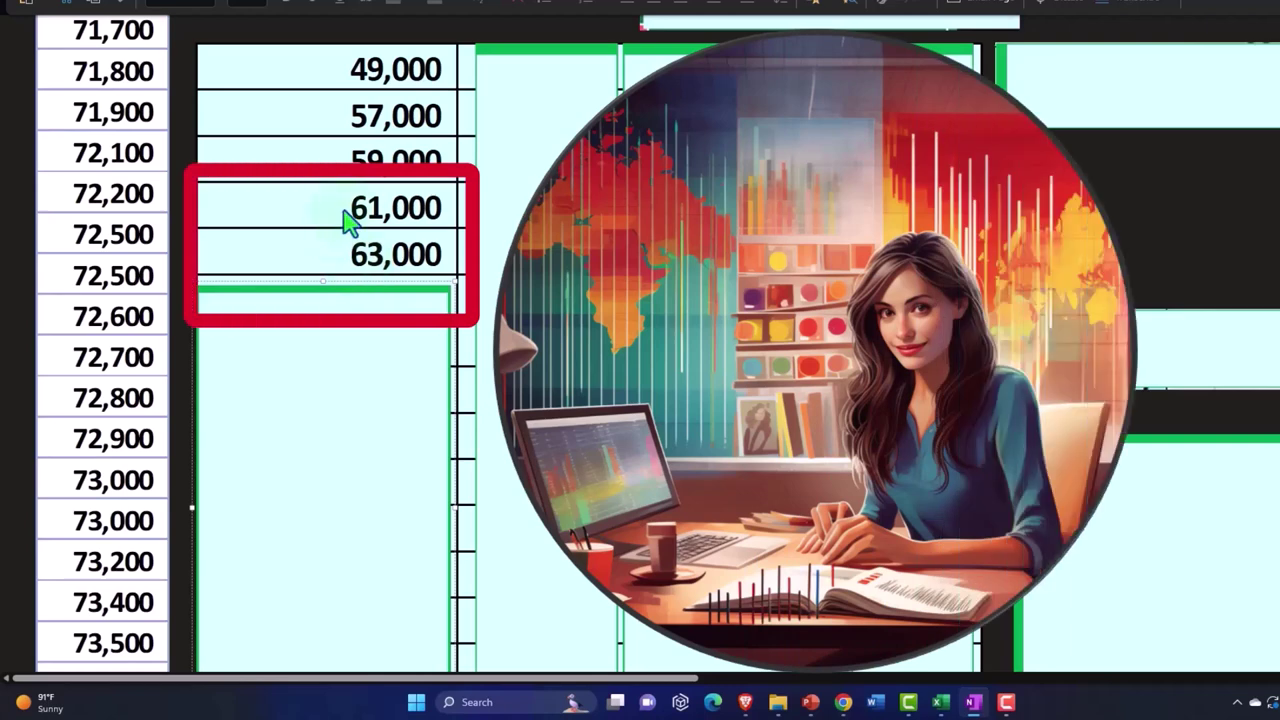
mouse_move(318, 278)
mouse_down()
mouse_move(336, 497)
mouse_move(360, 383)
mouse_up()
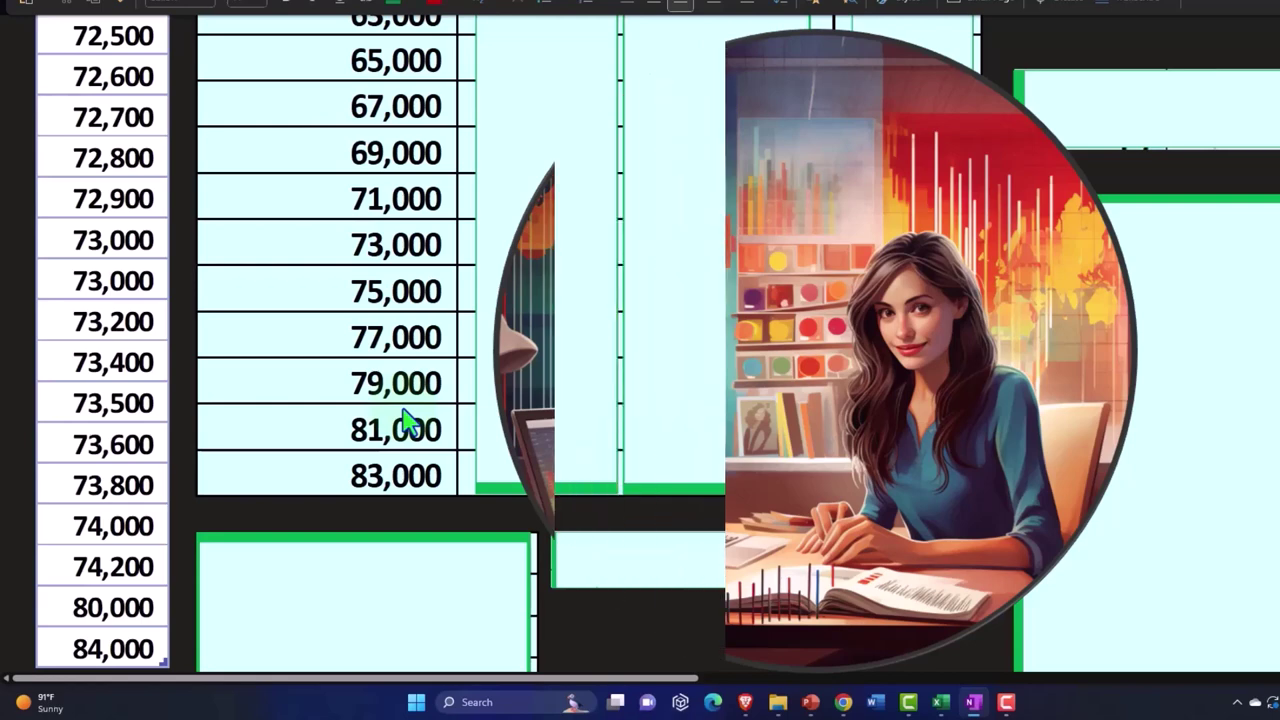
scroll(405, 470, up, 3)
scroll(405, 485, up, 3)
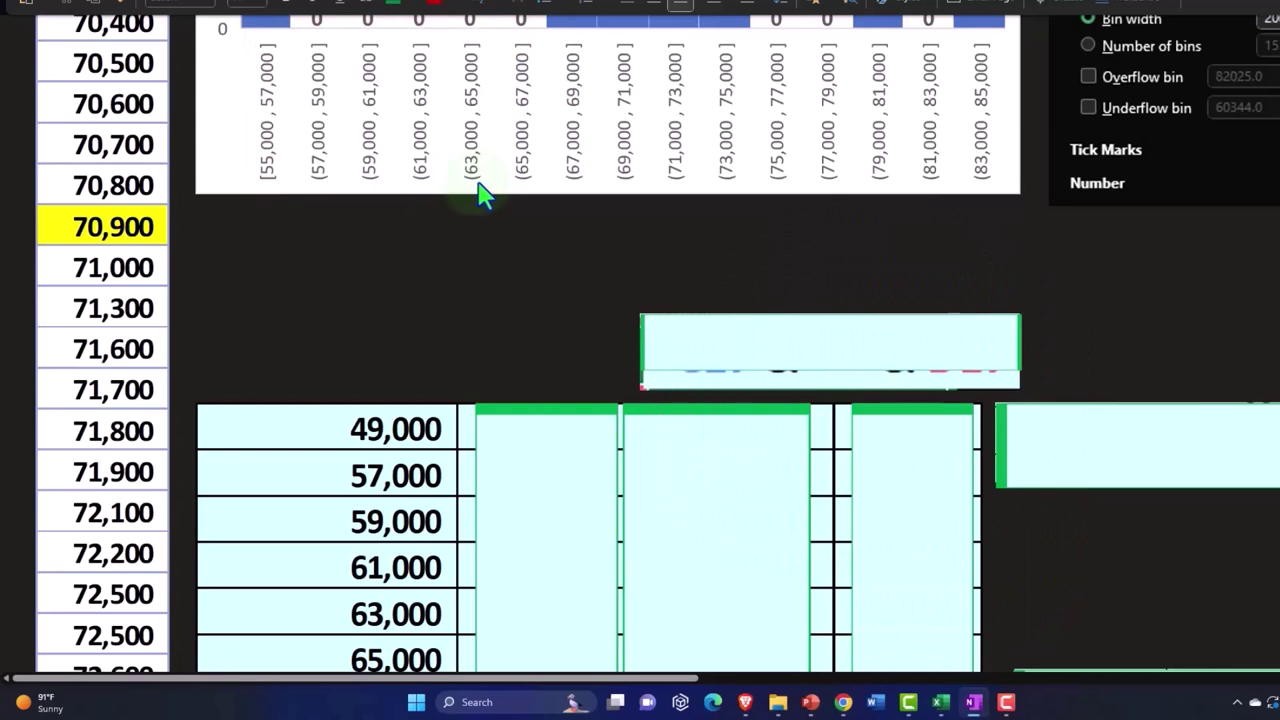
Step: Uncover the second-column bin ends 57,000, 59,000, 61,000 through 65,000 and the rest
scroll(549, 477, down, 2)
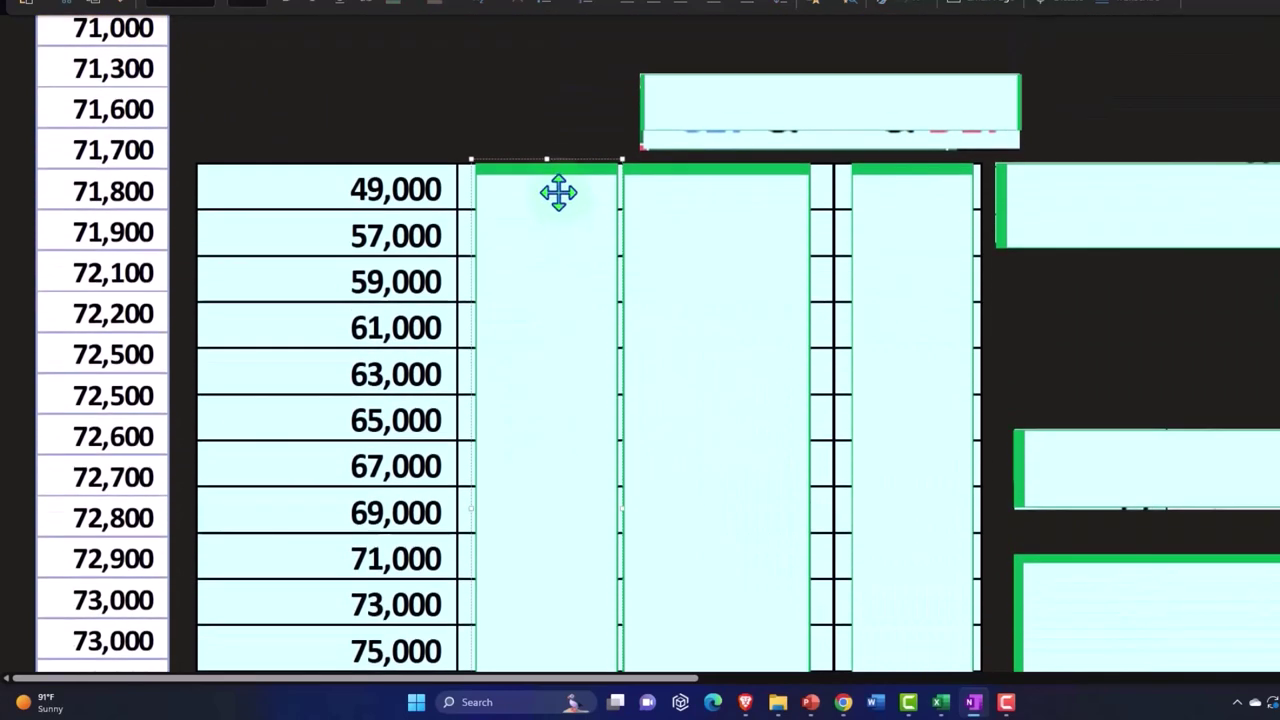
drag(547, 162, 541, 232)
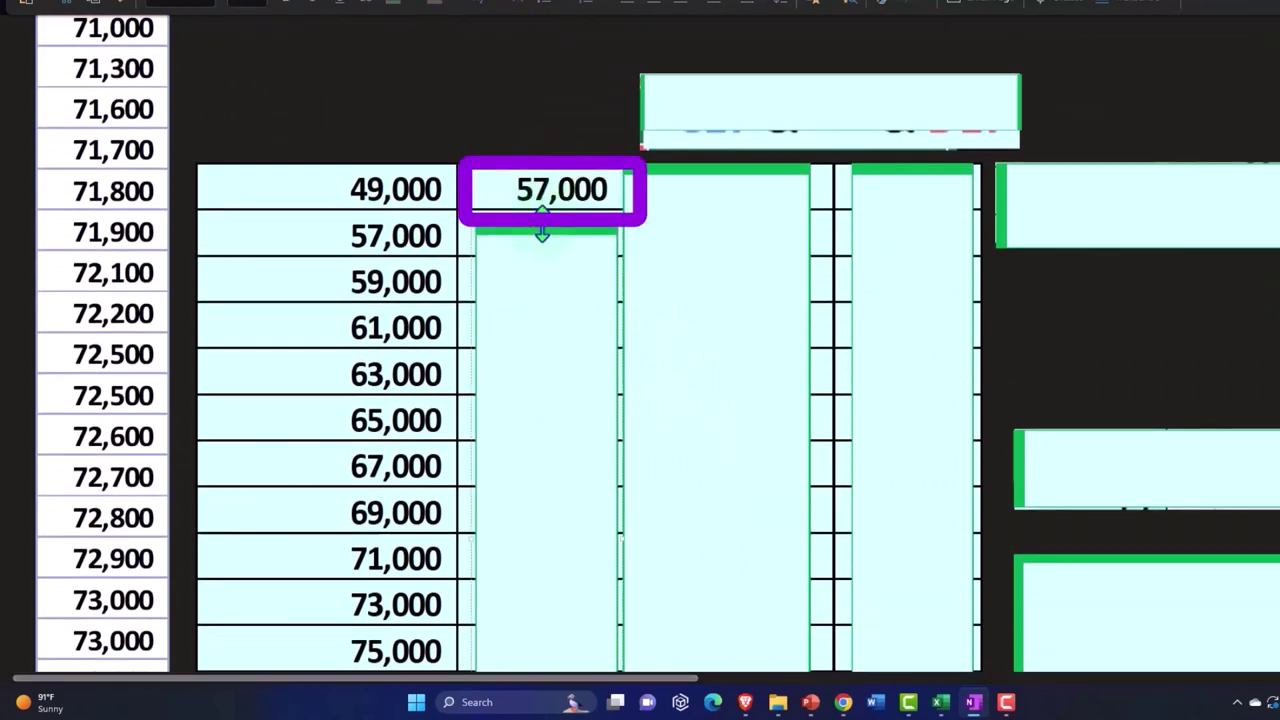
scroll(541, 232, up, 3)
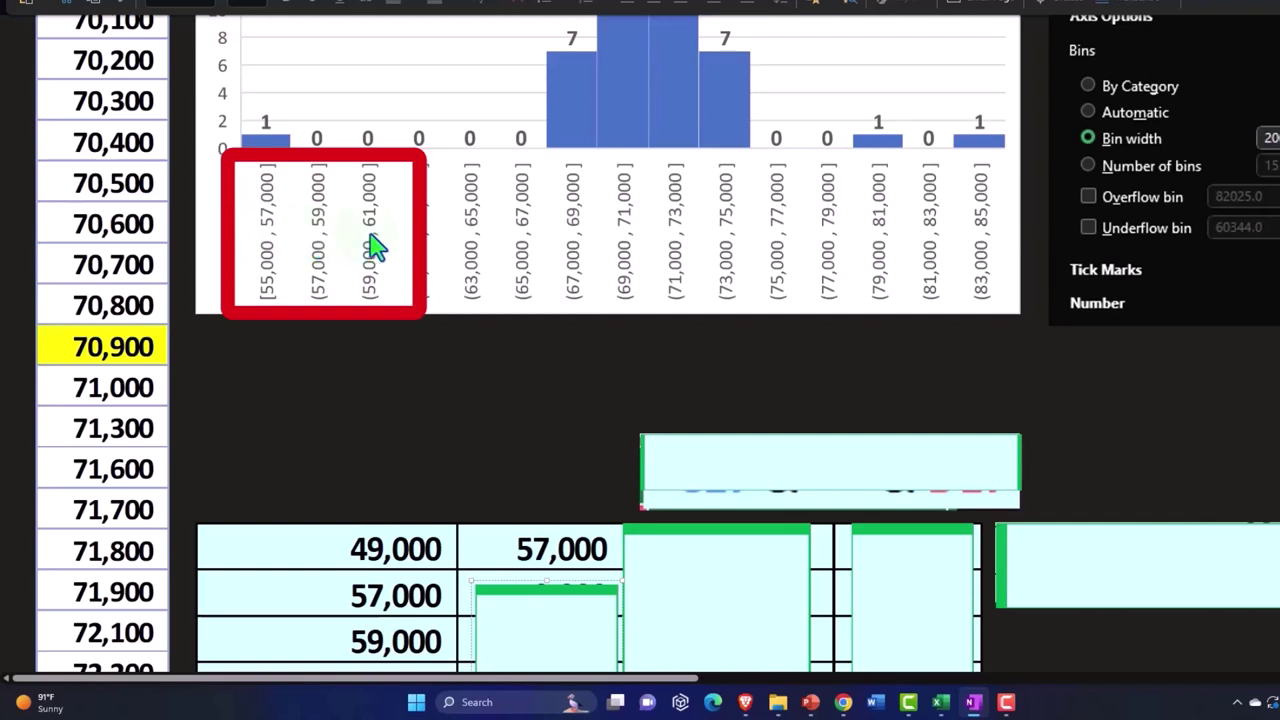
scroll(466, 337, down, 2)
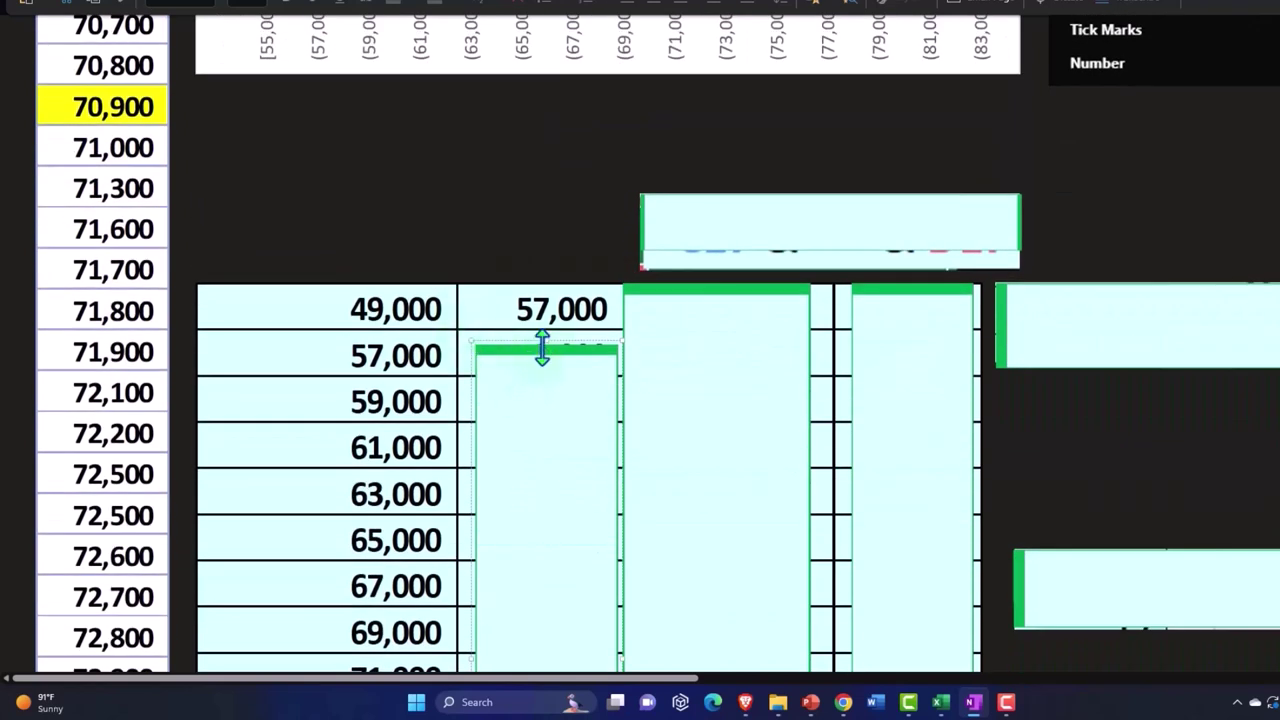
drag(543, 348, 541, 380)
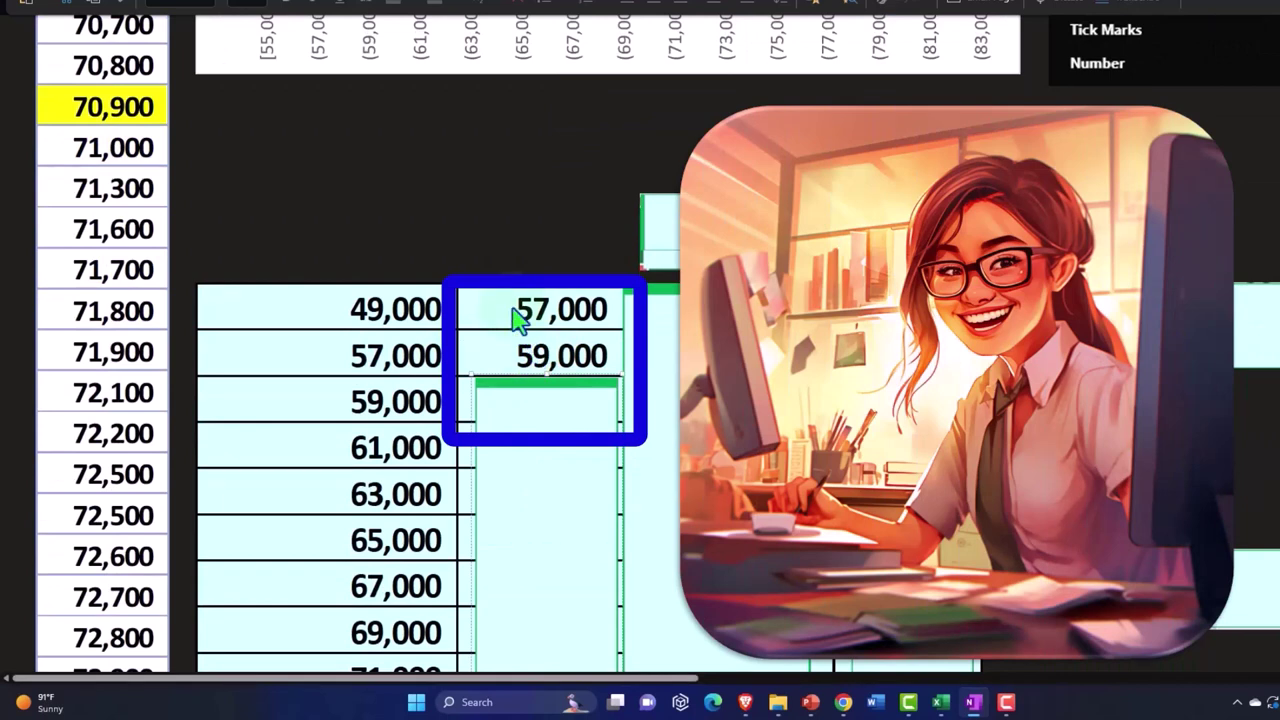
drag(540, 378, 563, 558)
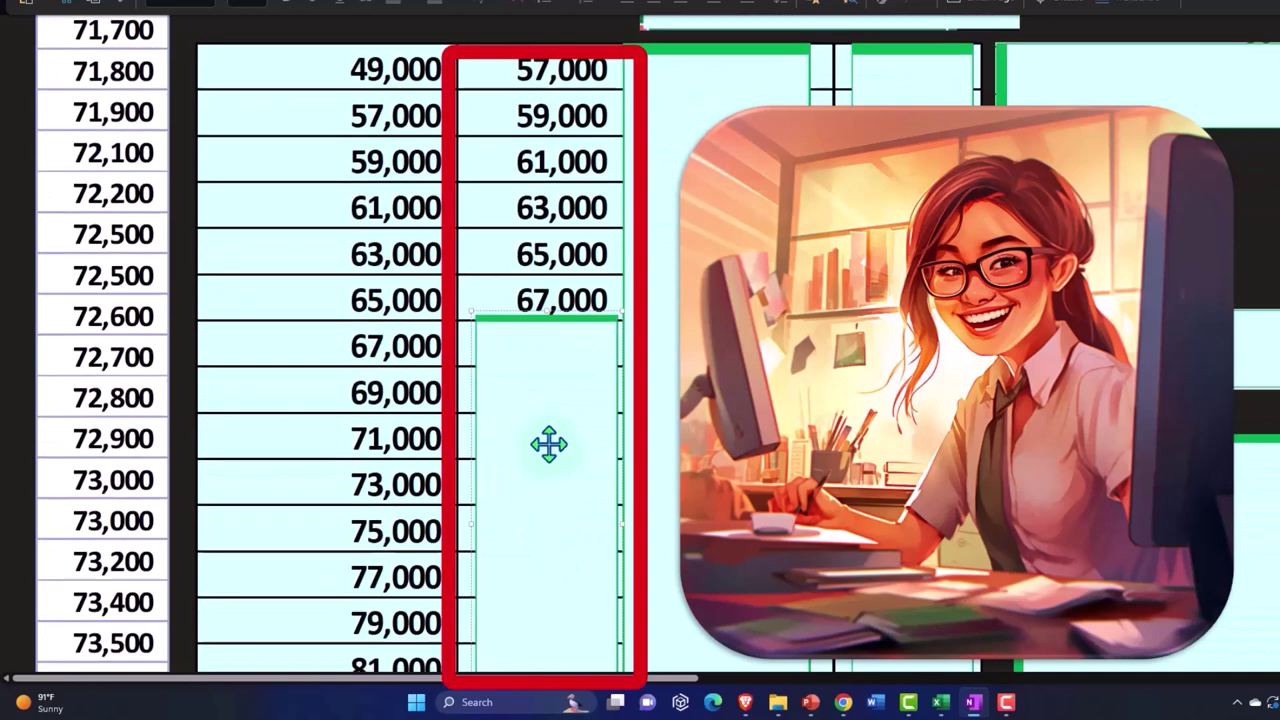
drag(548, 444, 550, 440)
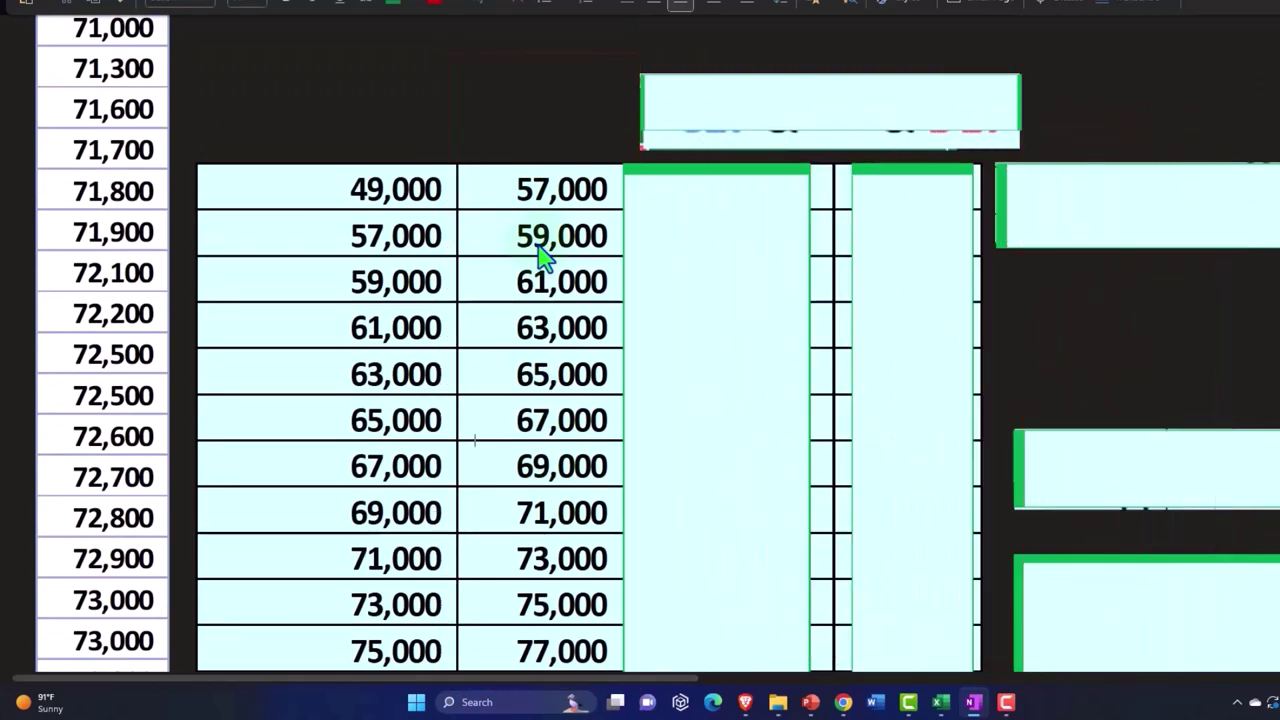
scroll(540, 258, down, 2)
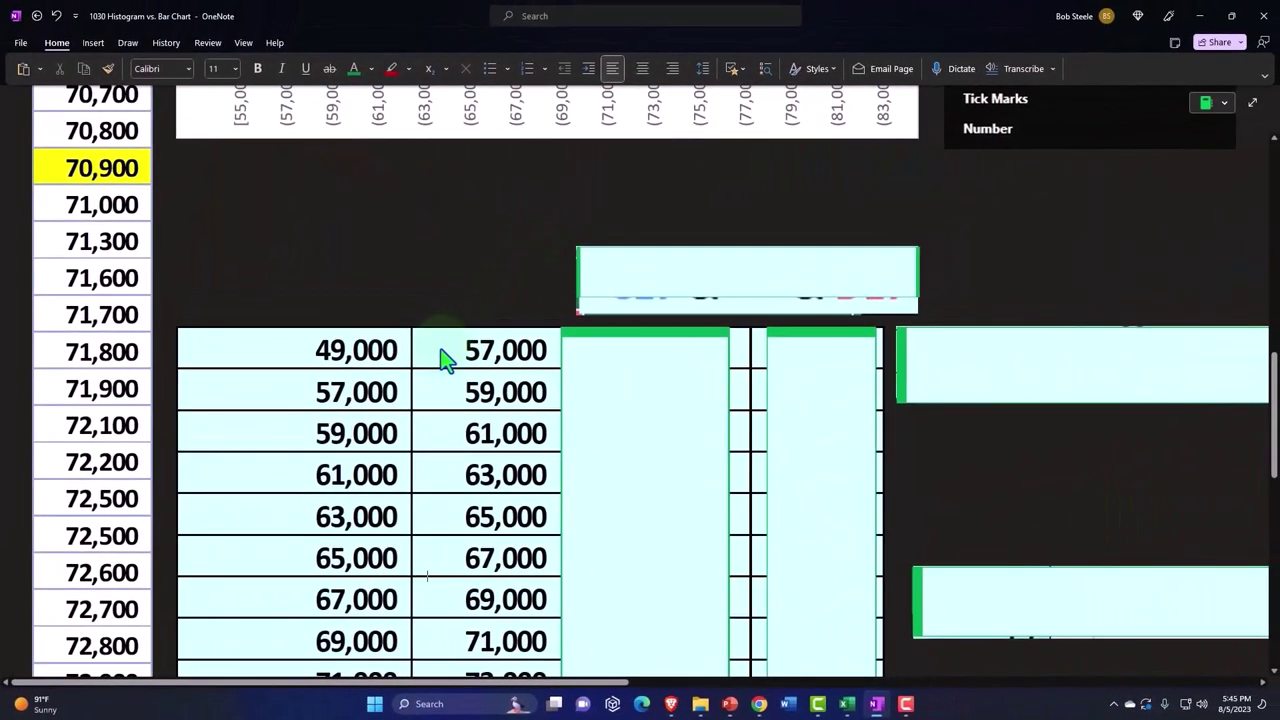
scroll(445, 360, up, 3)
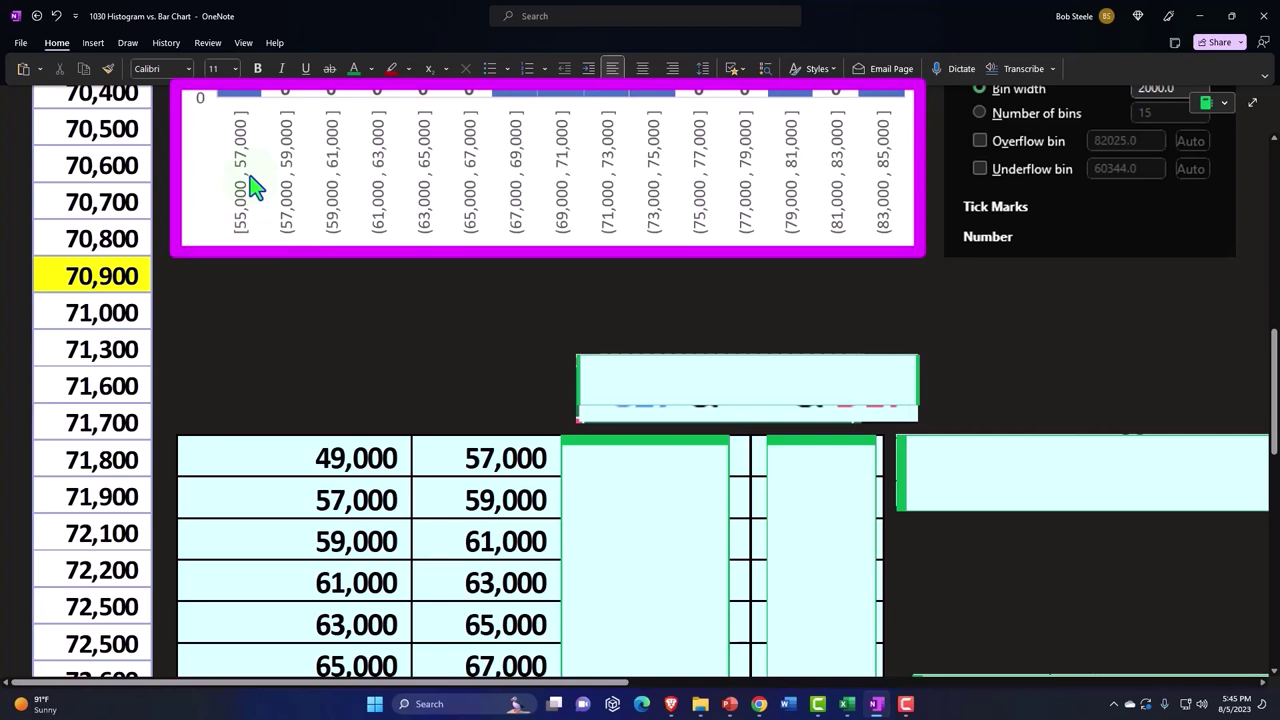
click(647, 490)
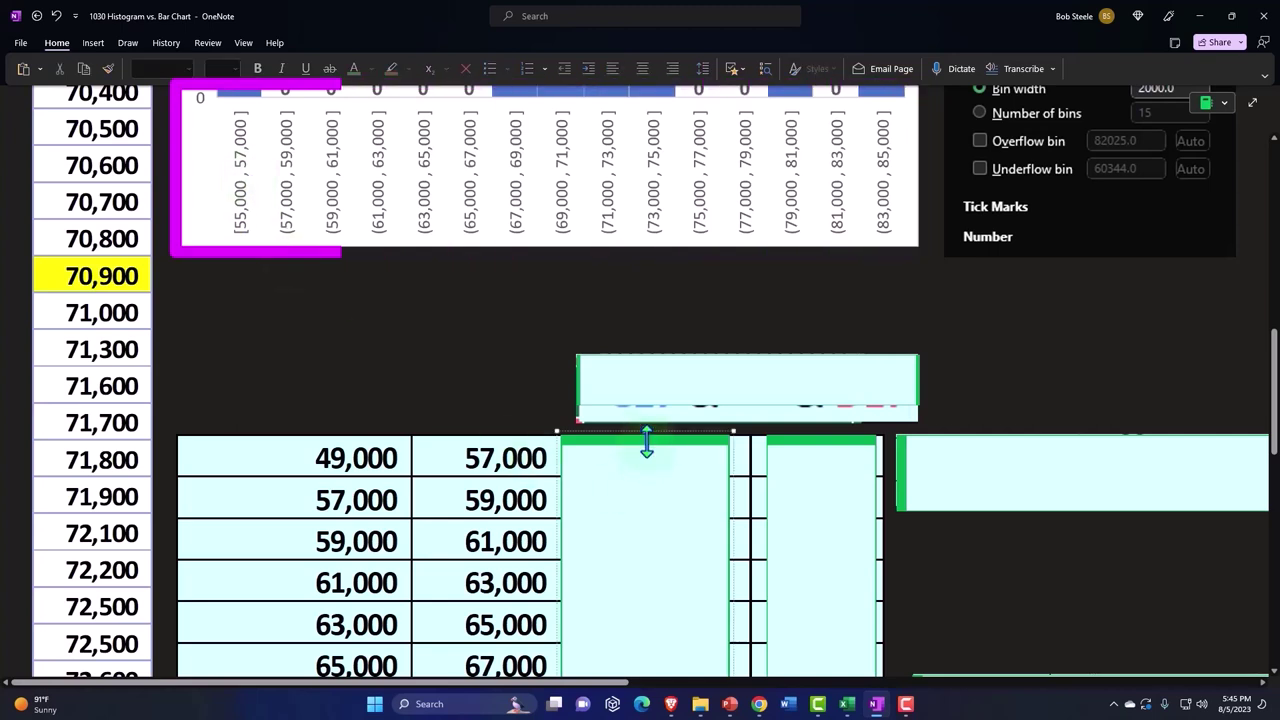
drag(647, 445, 643, 480)
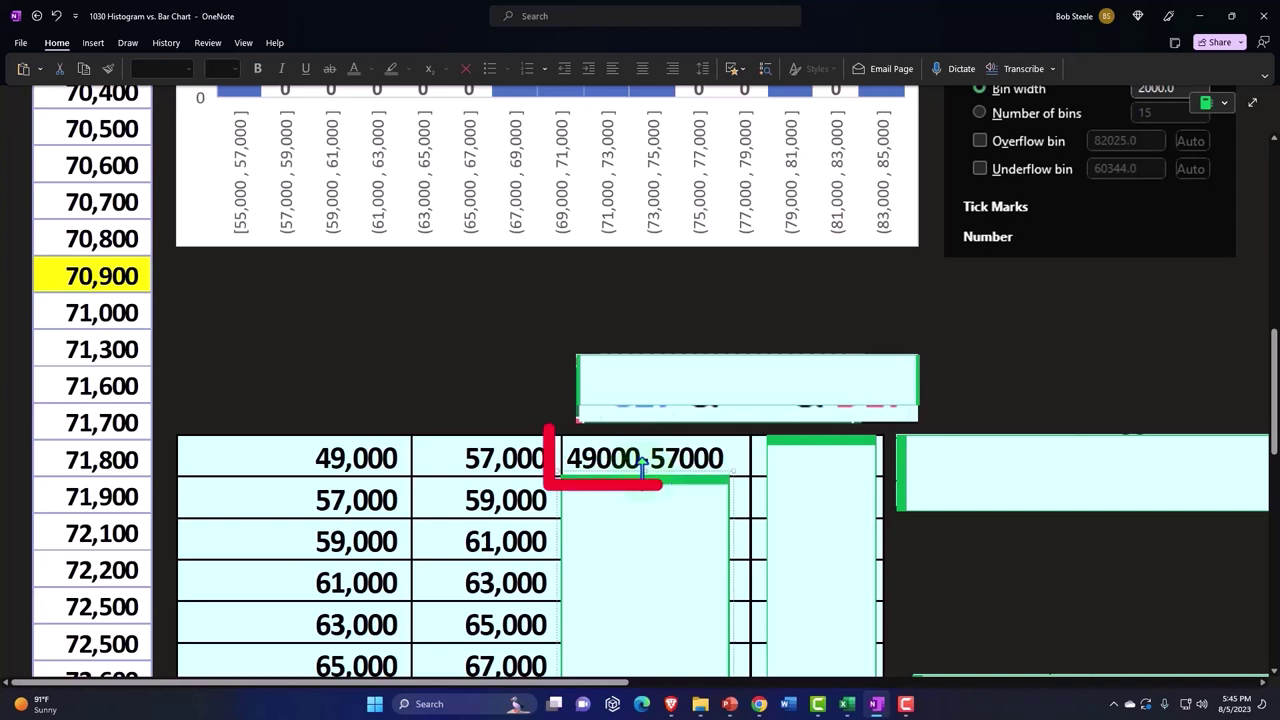
click(962, 368)
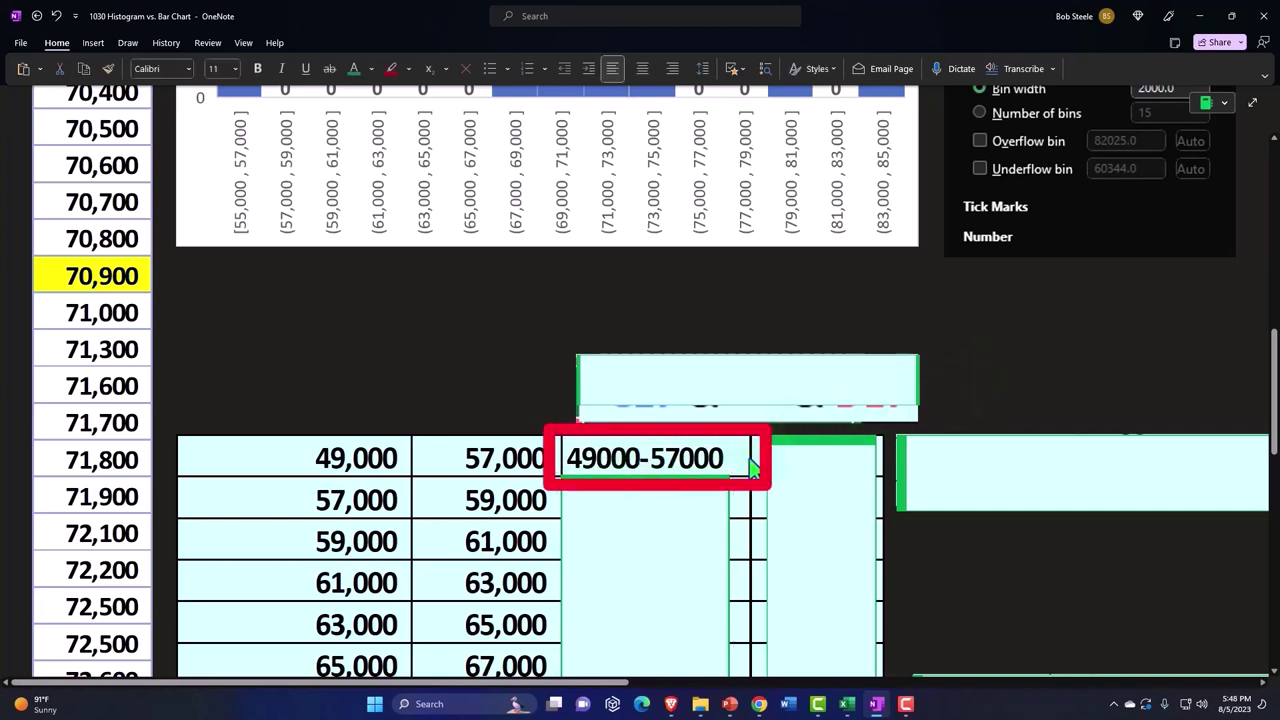
click(1008, 356)
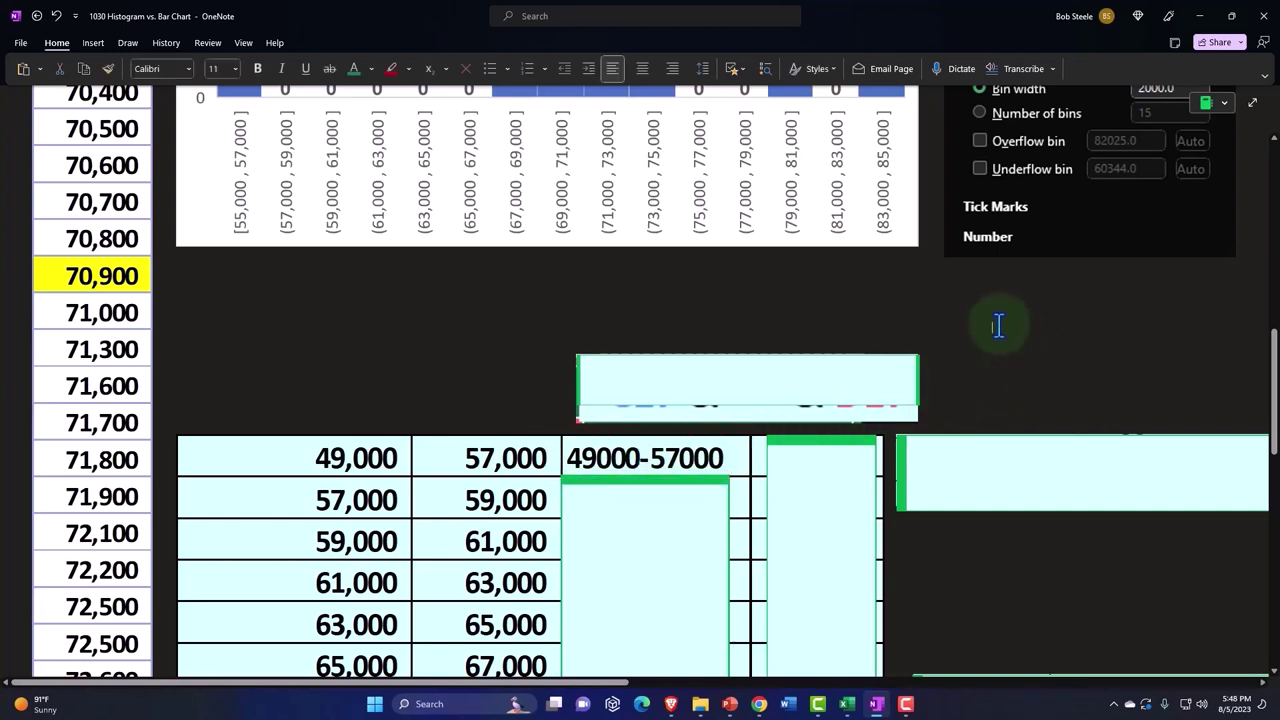
key(ctrl+v)
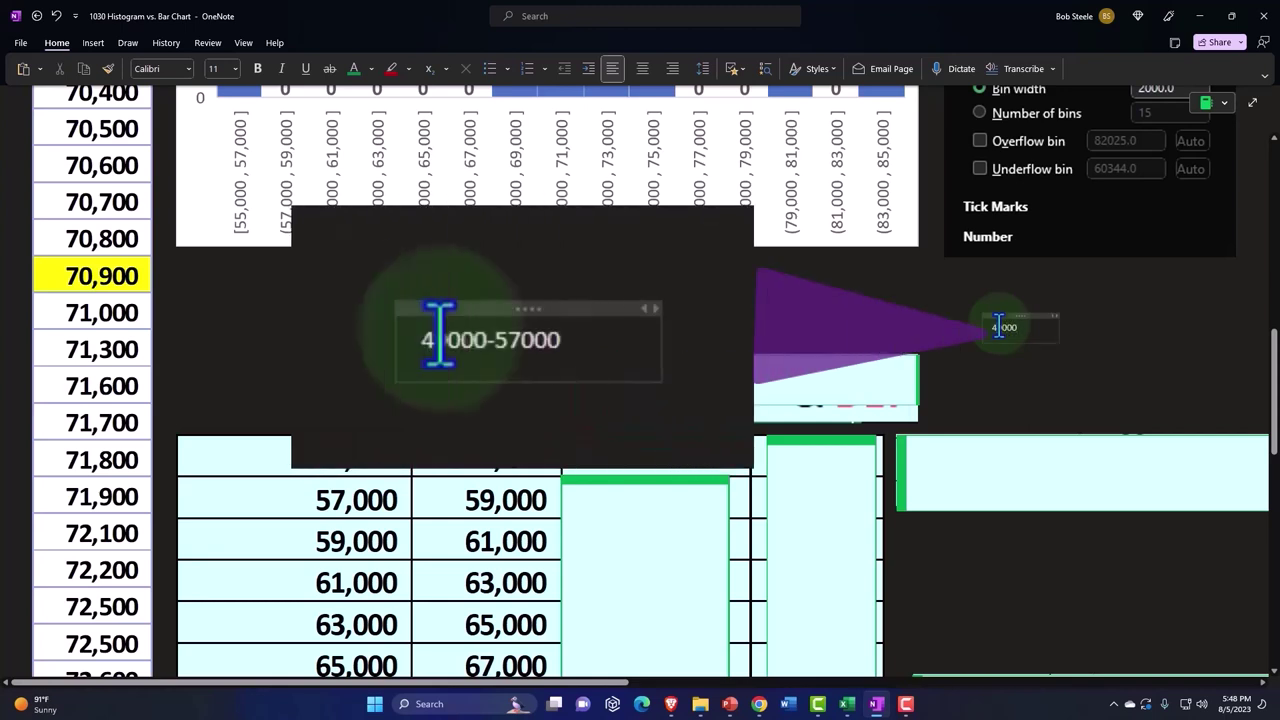
text(000)
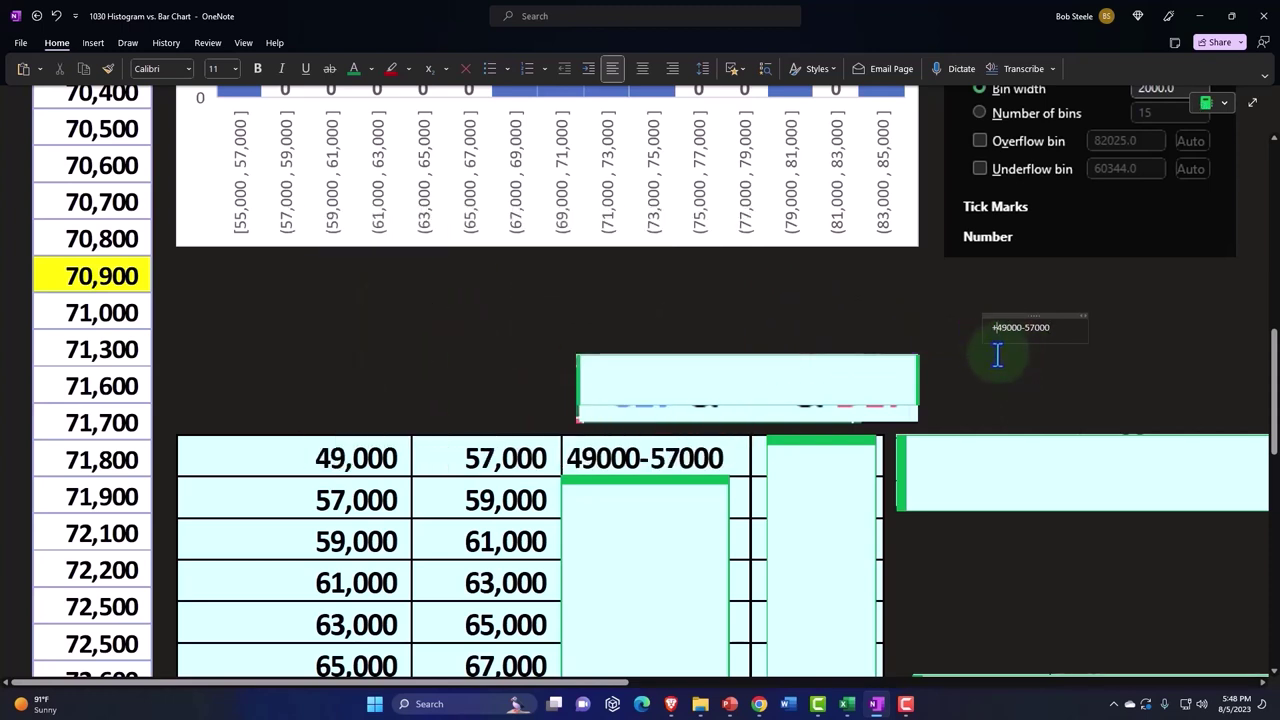
text(=)
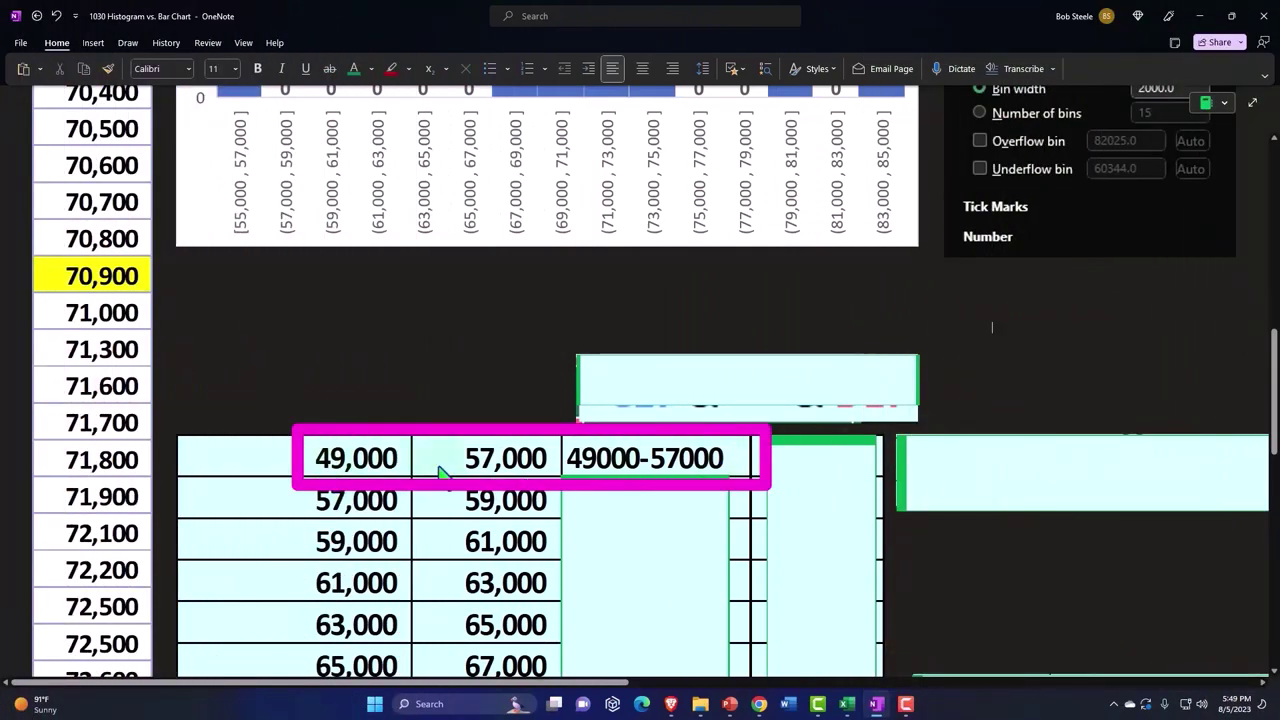
scroll(440, 474, down, 3)
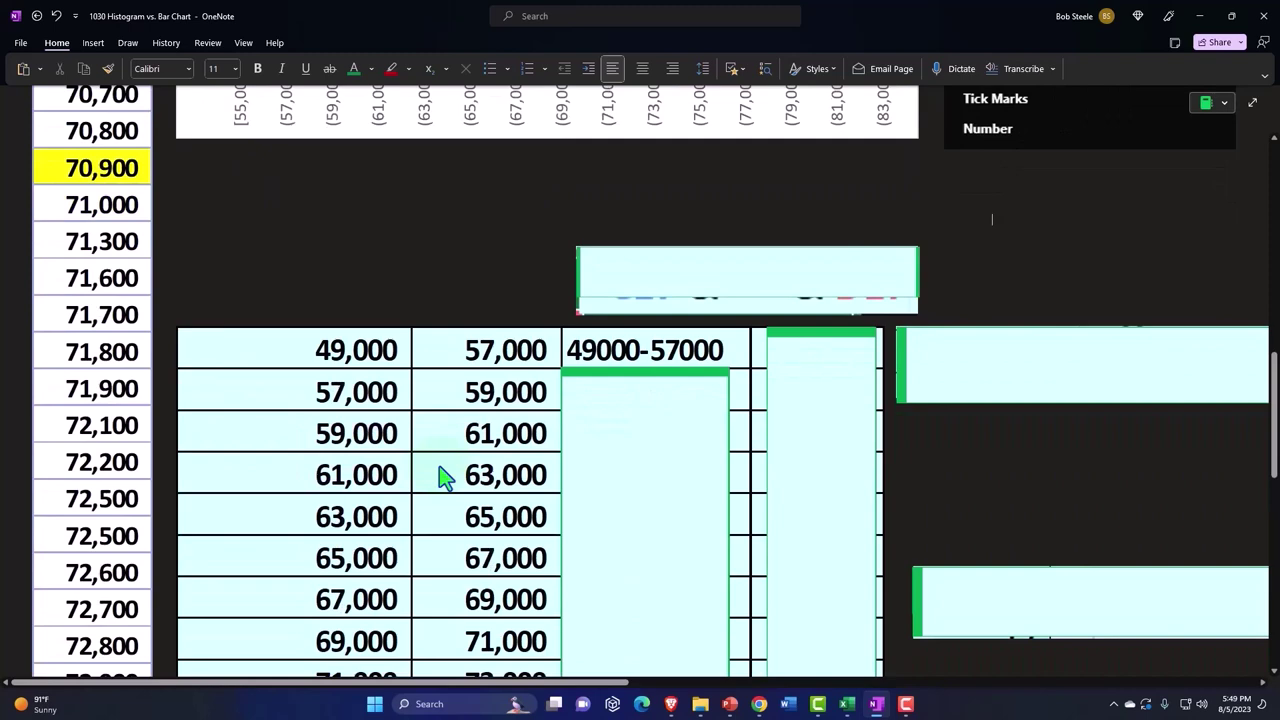
scroll(440, 478, down, 5)
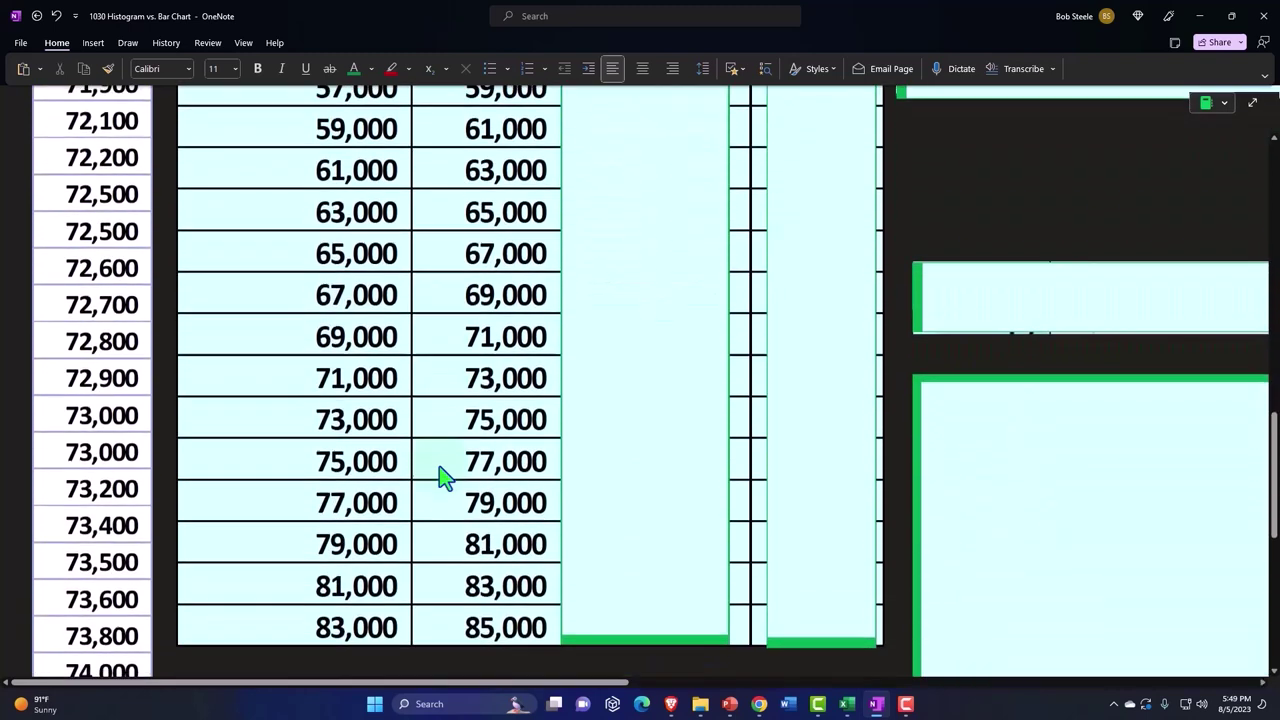
scroll(443, 478, up, 3)
scroll(443, 478, up, 2)
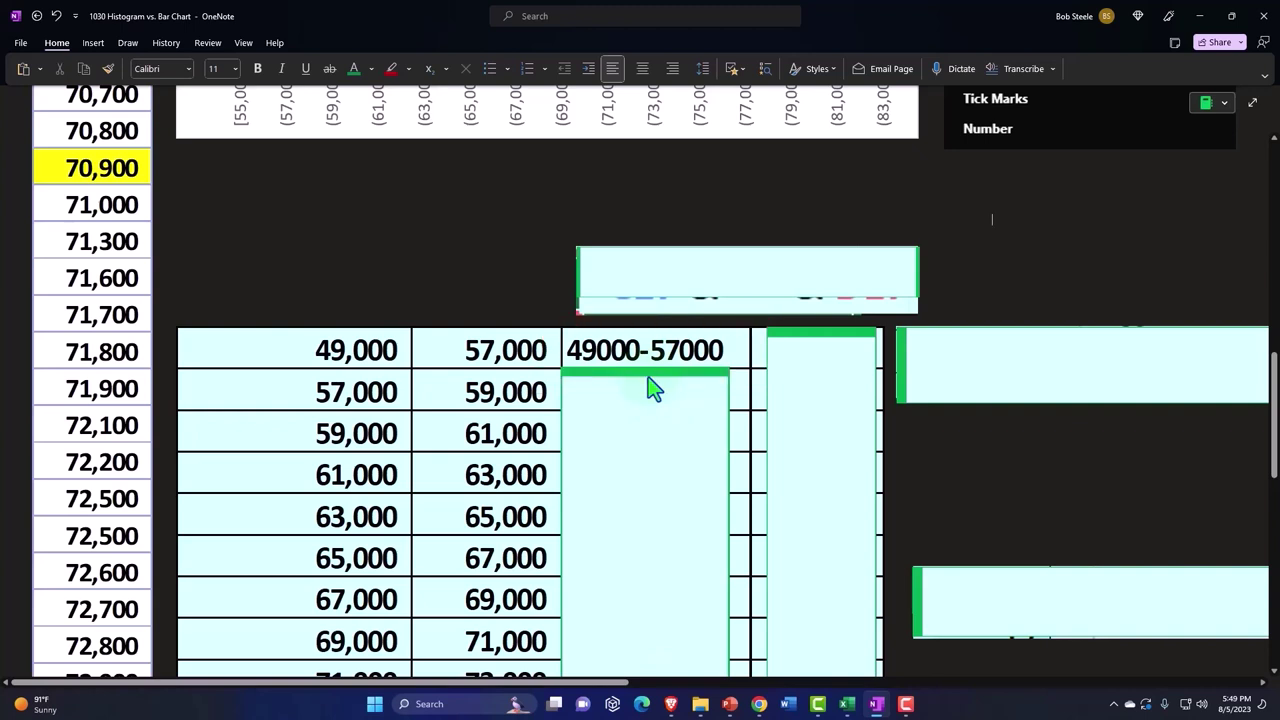
click(659, 279)
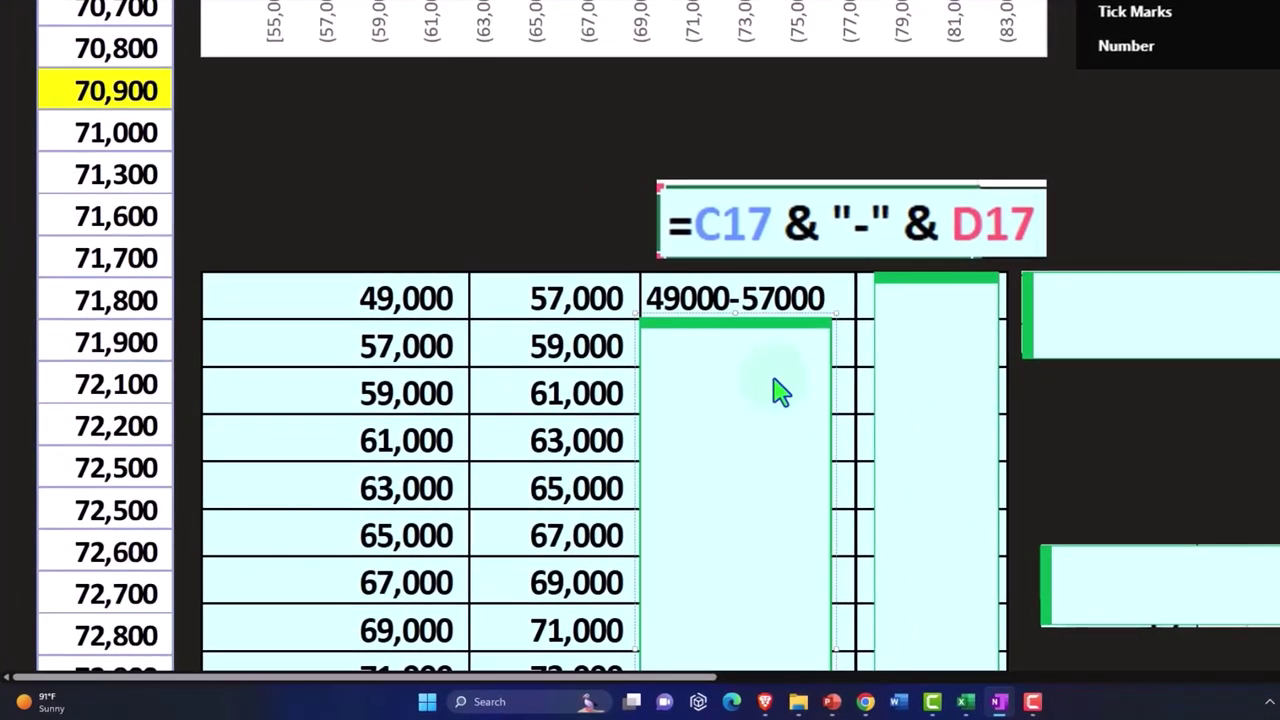
Step: Fill the bin-label formula down every row and uncover the first bin's count of 1
key(ctrl+d)
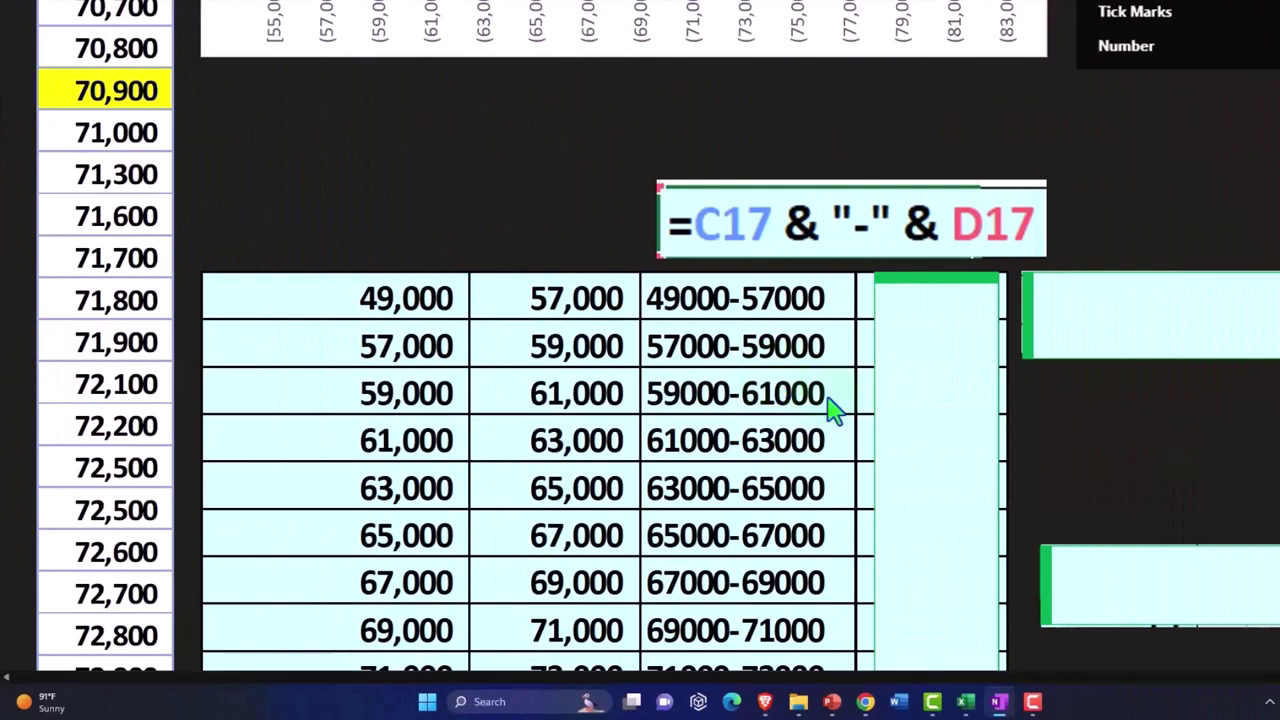
click(897, 363)
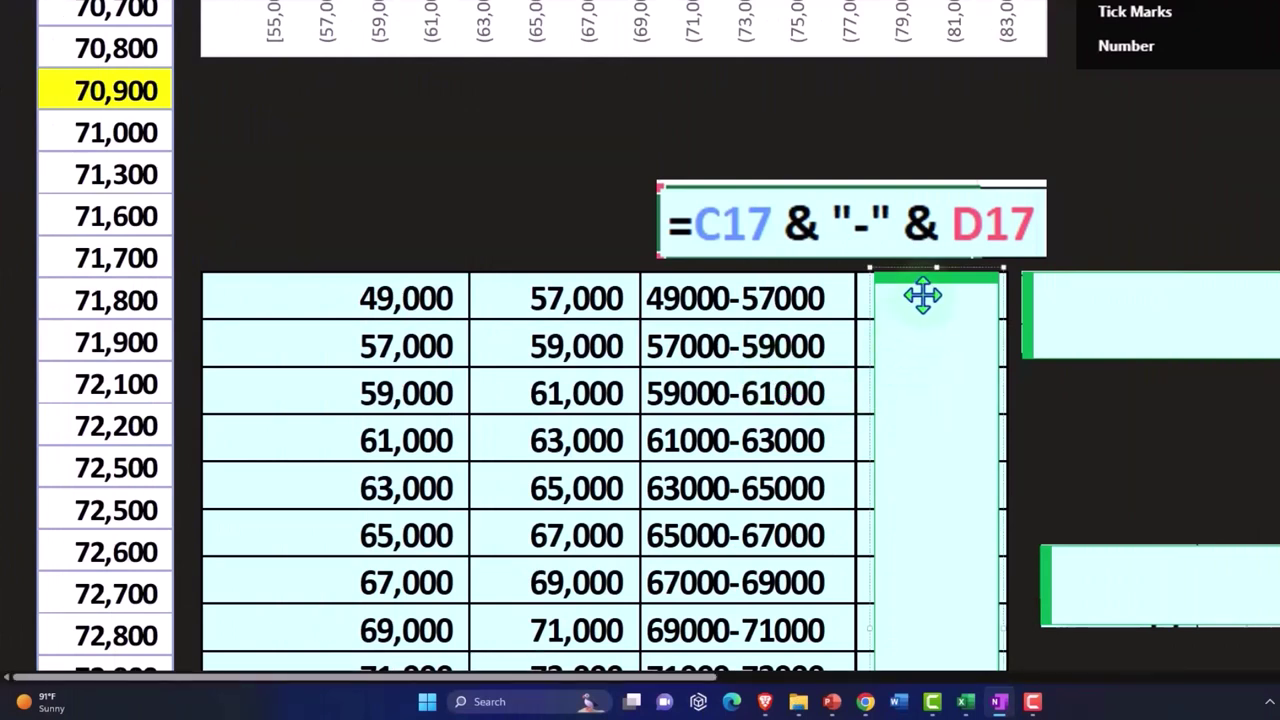
drag(934, 265, 934, 314)
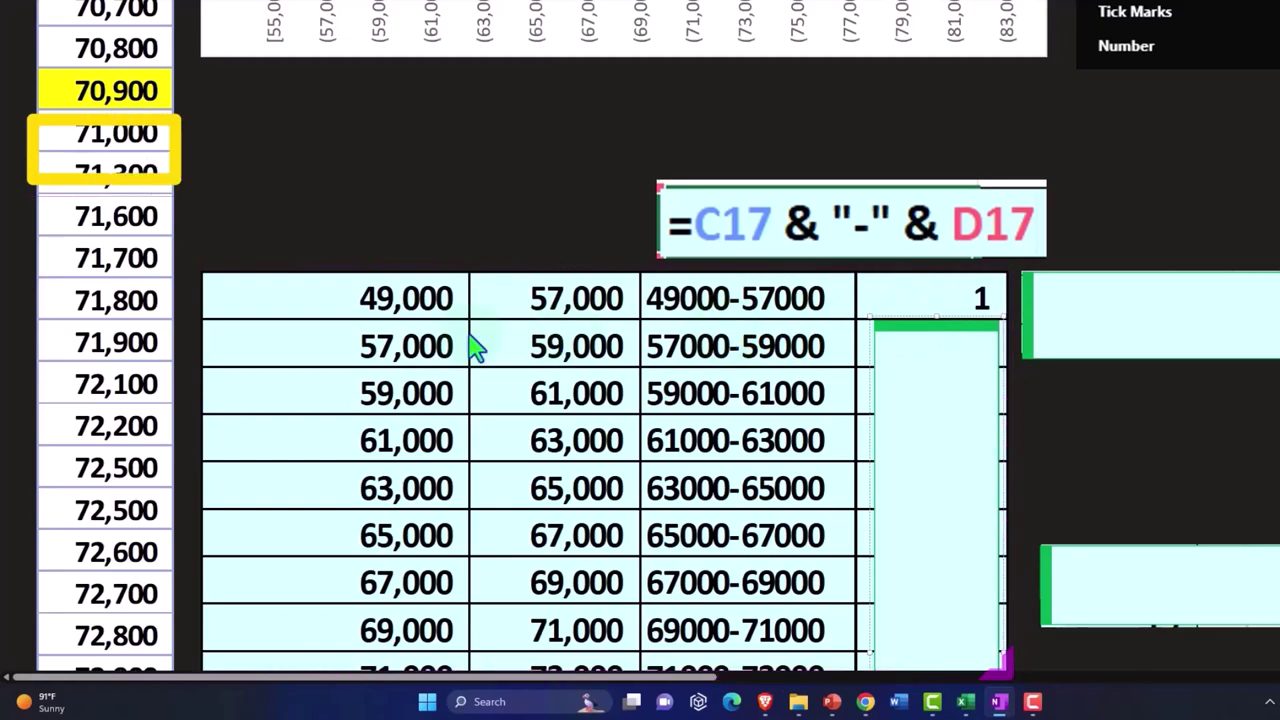
scroll(325, 371, up, 5)
scroll(306, 366, up, 3)
scroll(200, 300, up, 1)
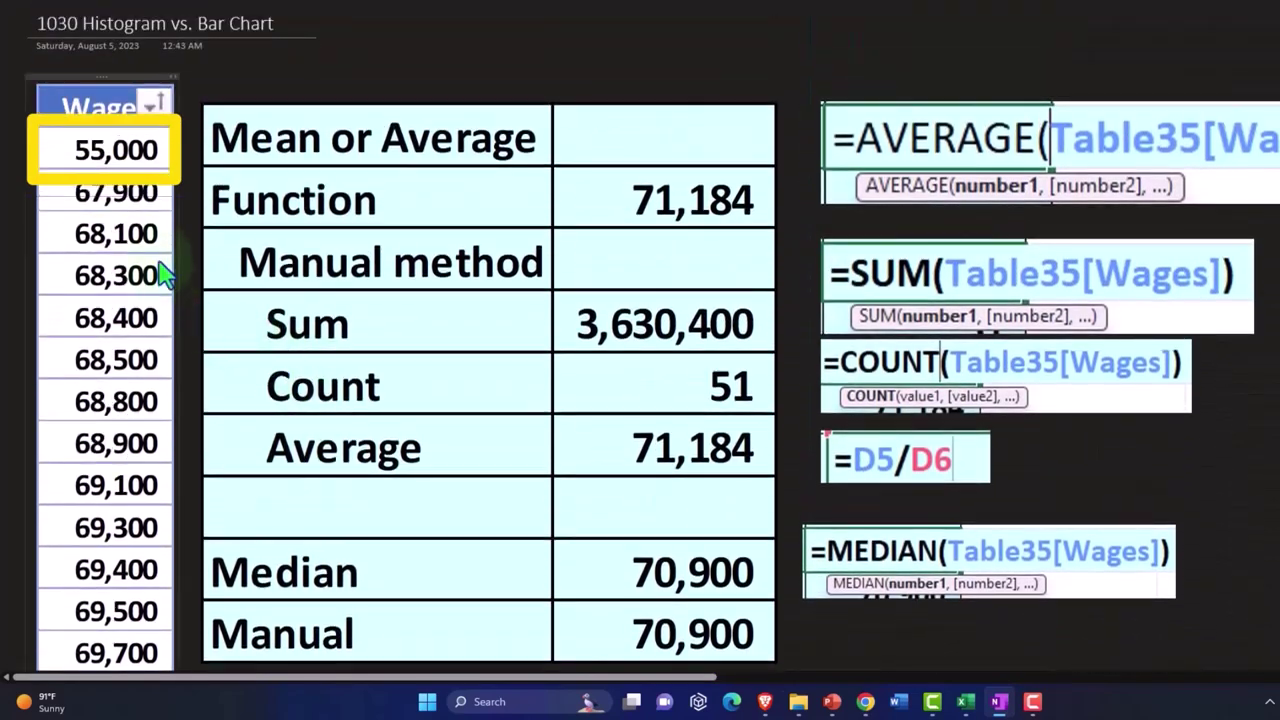
scroll(391, 429, down, 3)
scroll(491, 443, down, 3)
scroll(493, 447, down, 4)
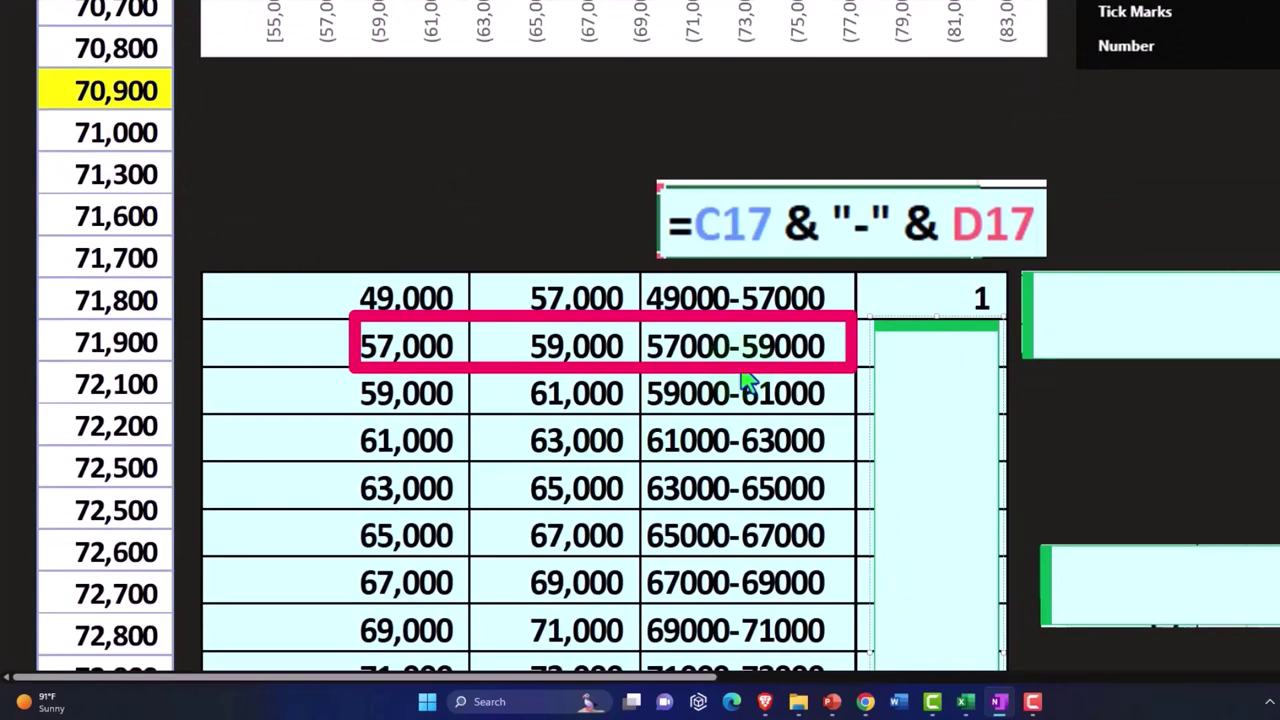
scroll(449, 426, up, 3)
scroll(325, 435, up, 4)
scroll(289, 426, up, 2)
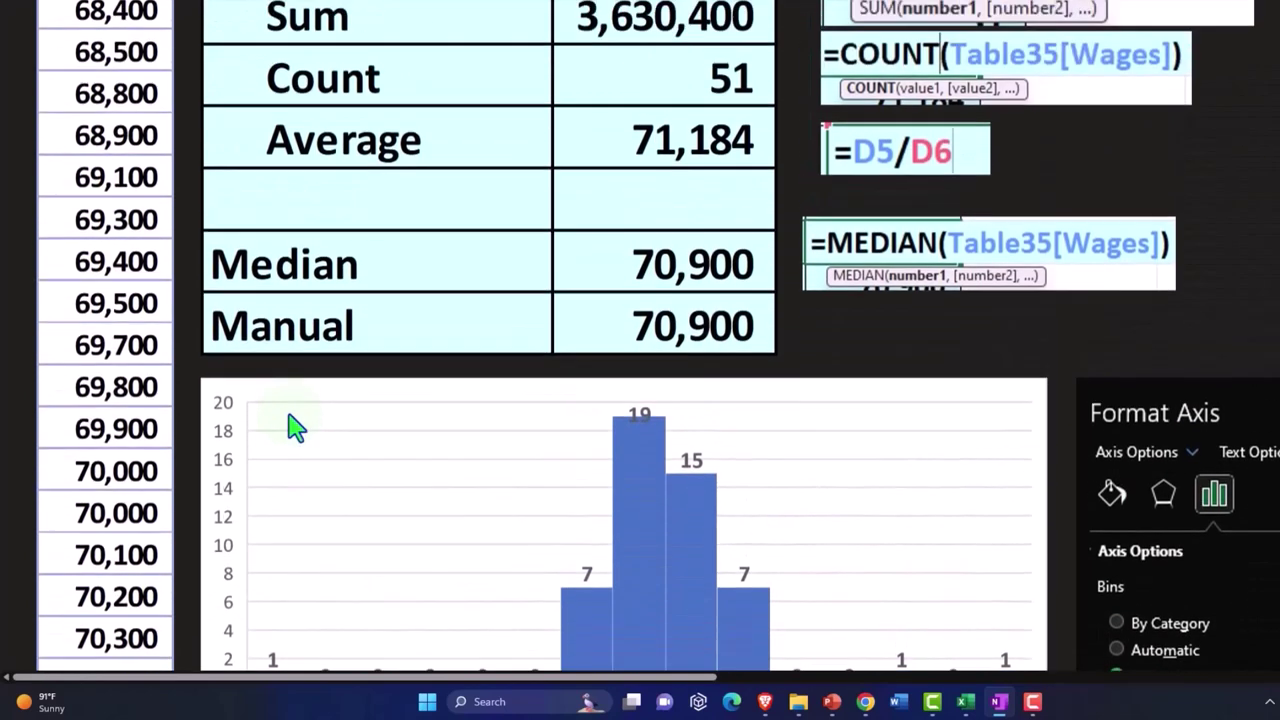
scroll(289, 429, up, 3)
scroll(246, 371, up, 2)
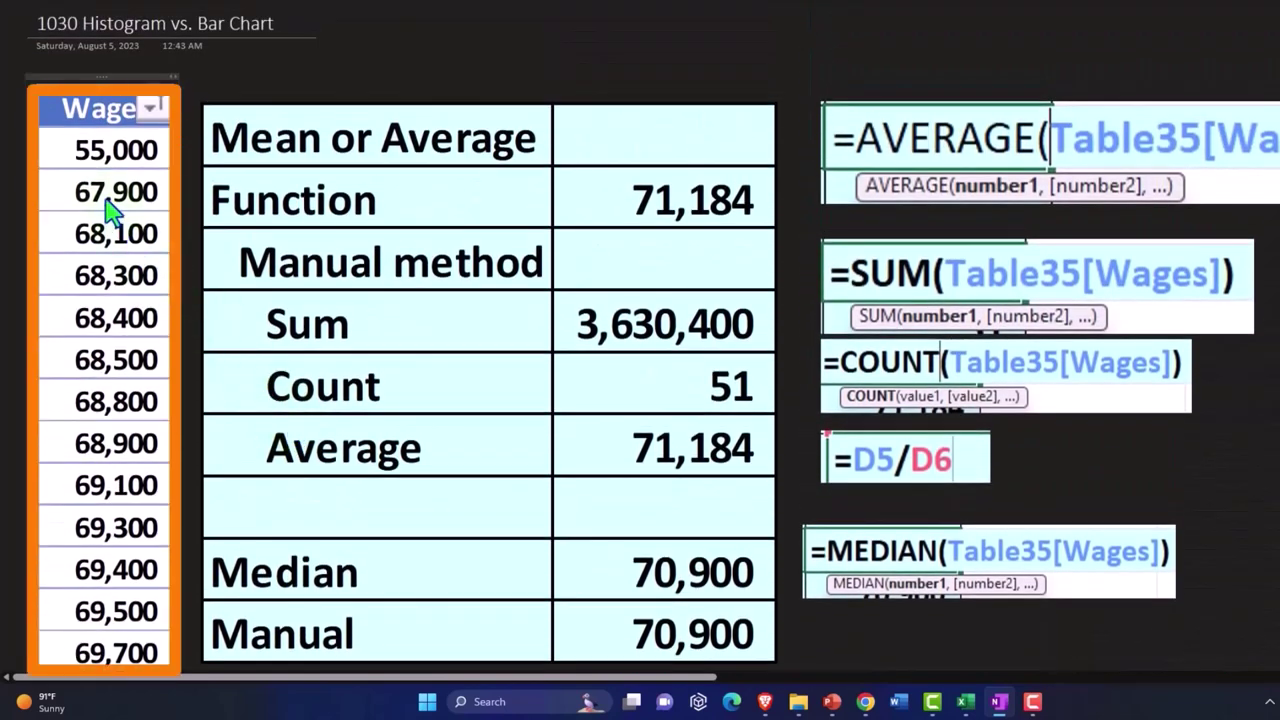
scroll(94, 294, down, 3)
scroll(95, 305, down, 3)
scroll(94, 296, down, 1)
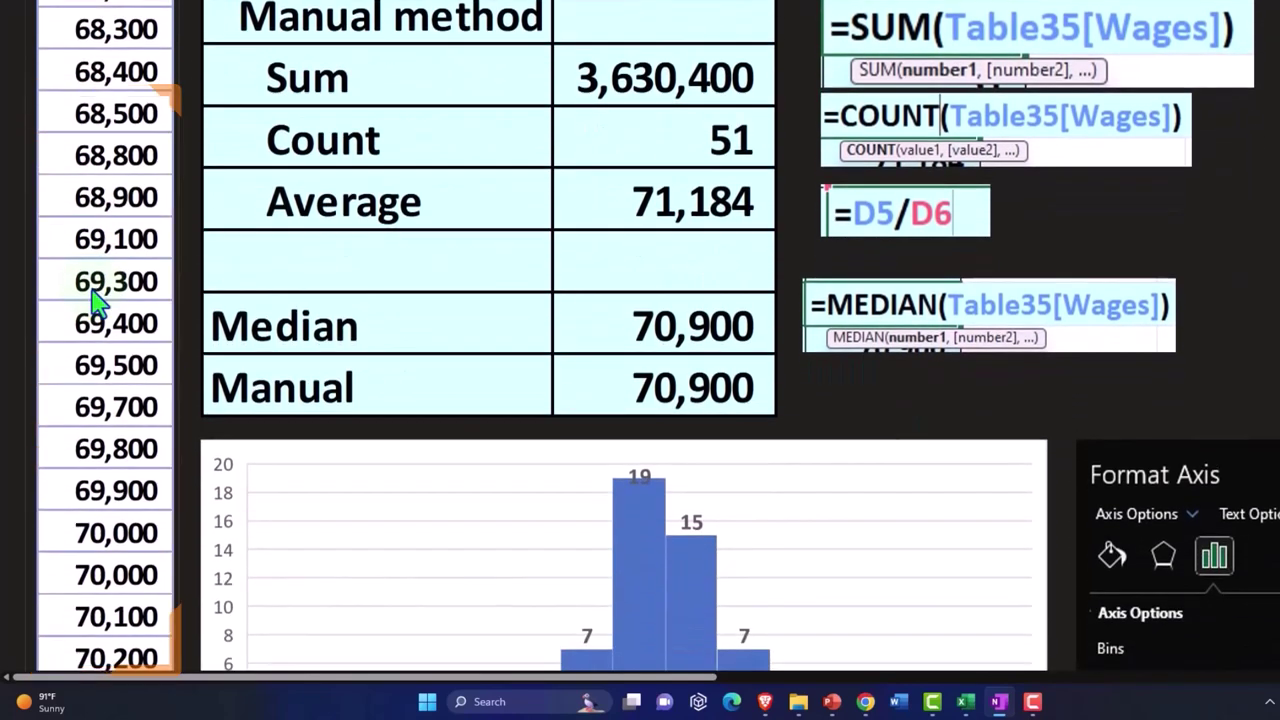
scroll(131, 363, down, 10)
scroll(131, 343, down, 3)
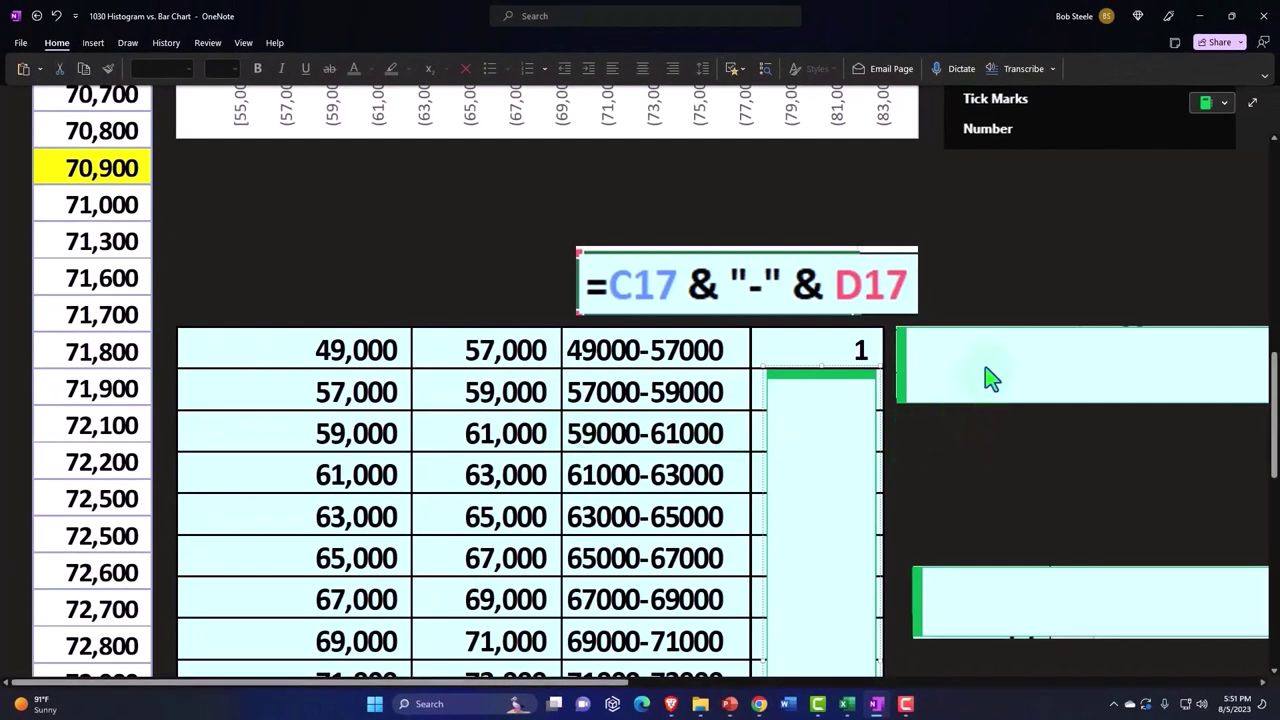
Step: Expose the COUNTIFS formula over Table35[Wages] beside the first count of 1 and pan to read it
click(988, 380)
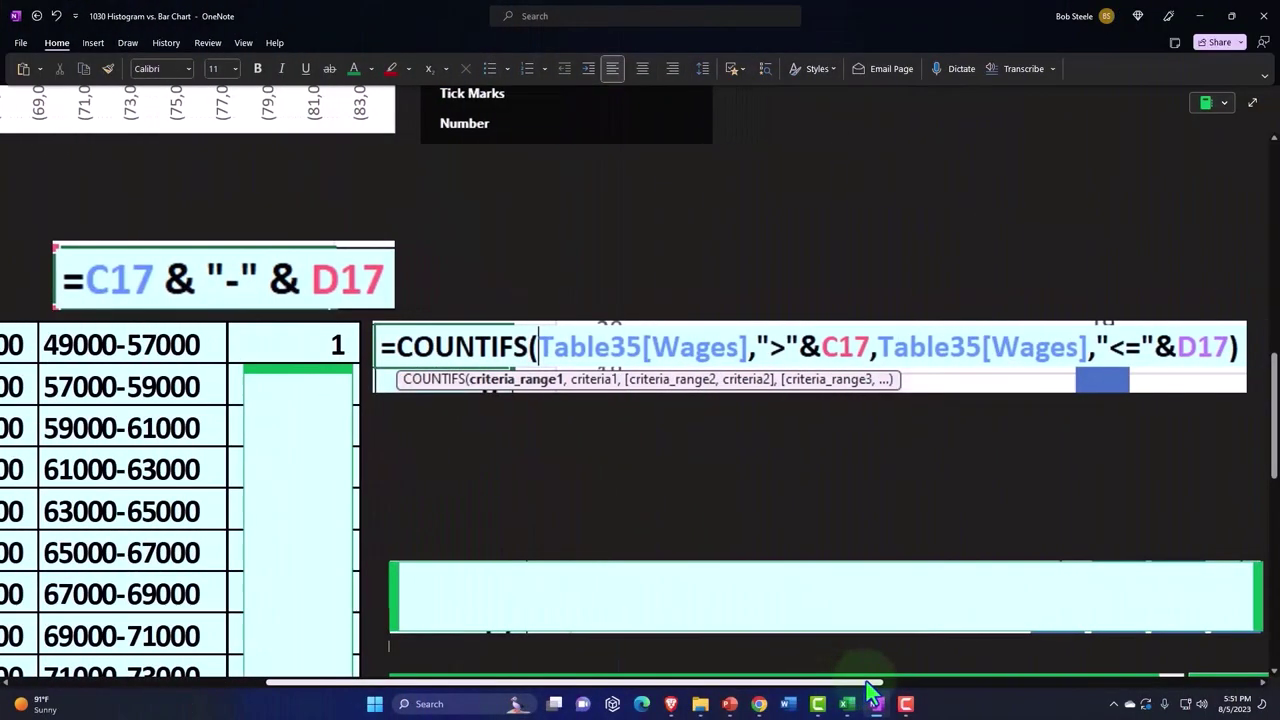
drag(870, 688, 858, 690)
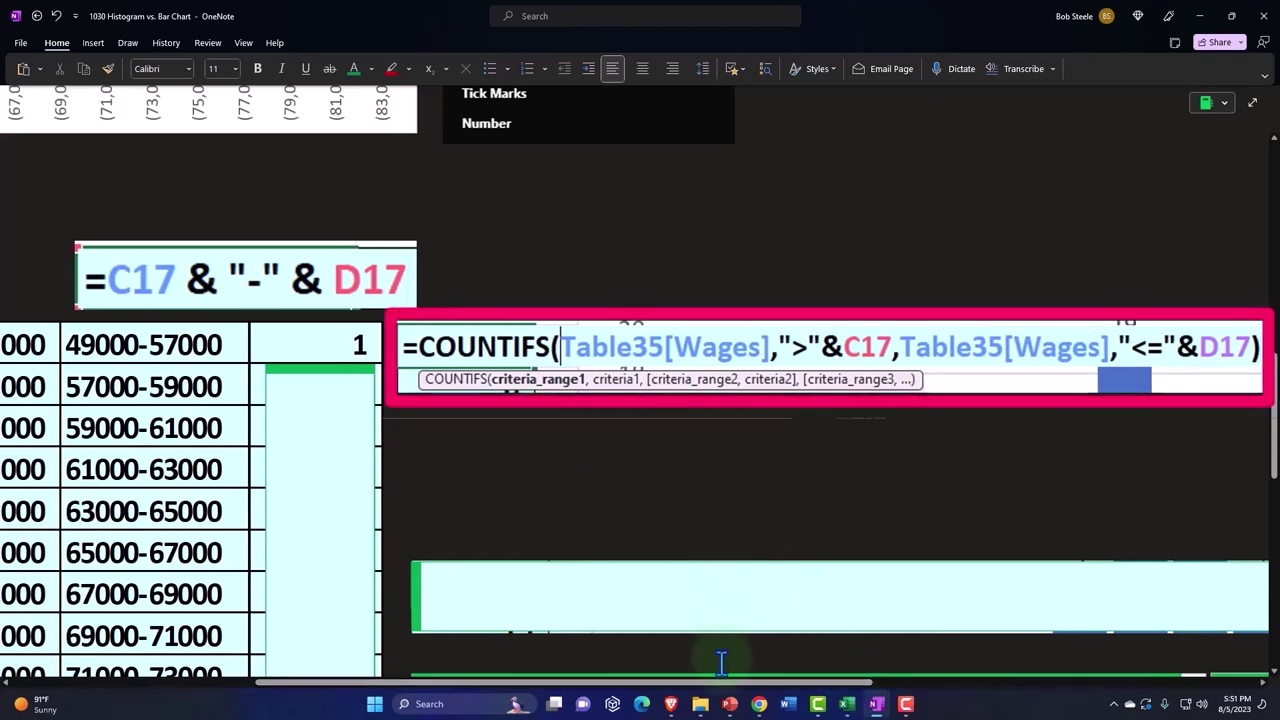
mouse_move(723, 685)
mouse_down()
mouse_move(652, 703)
mouse_move(472, 700)
mouse_up()
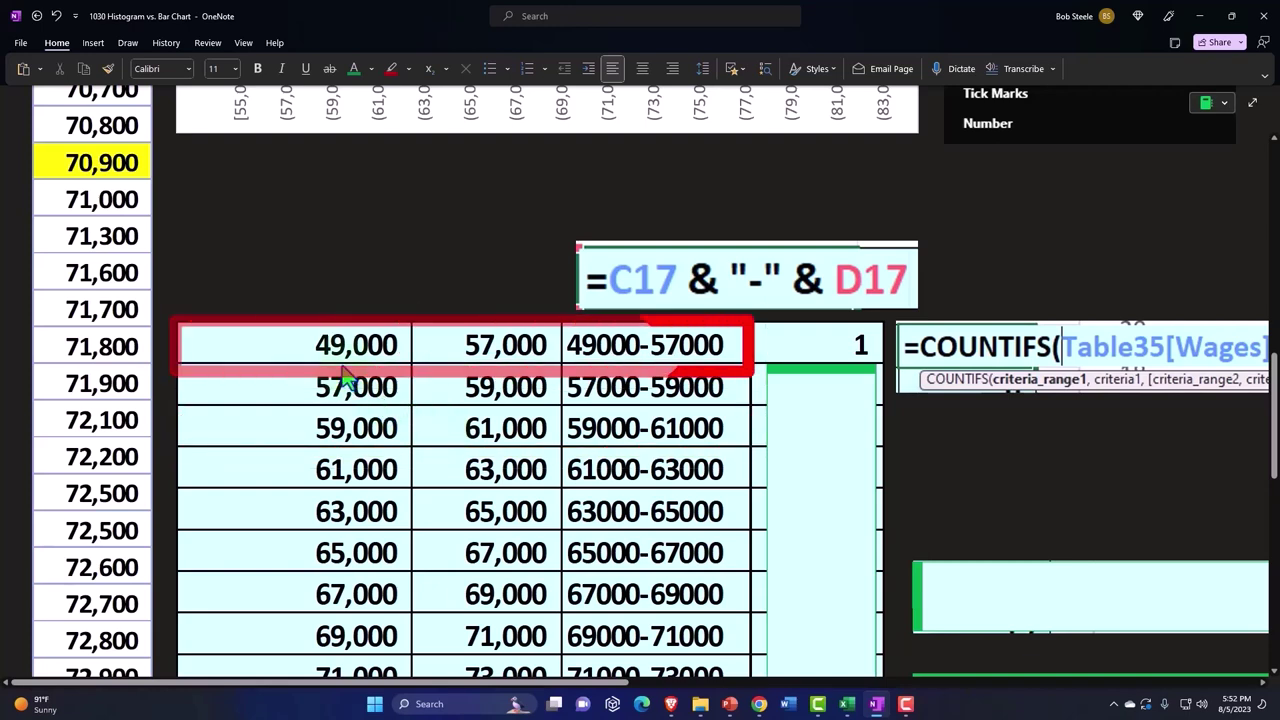
scroll(340, 370, up, 2)
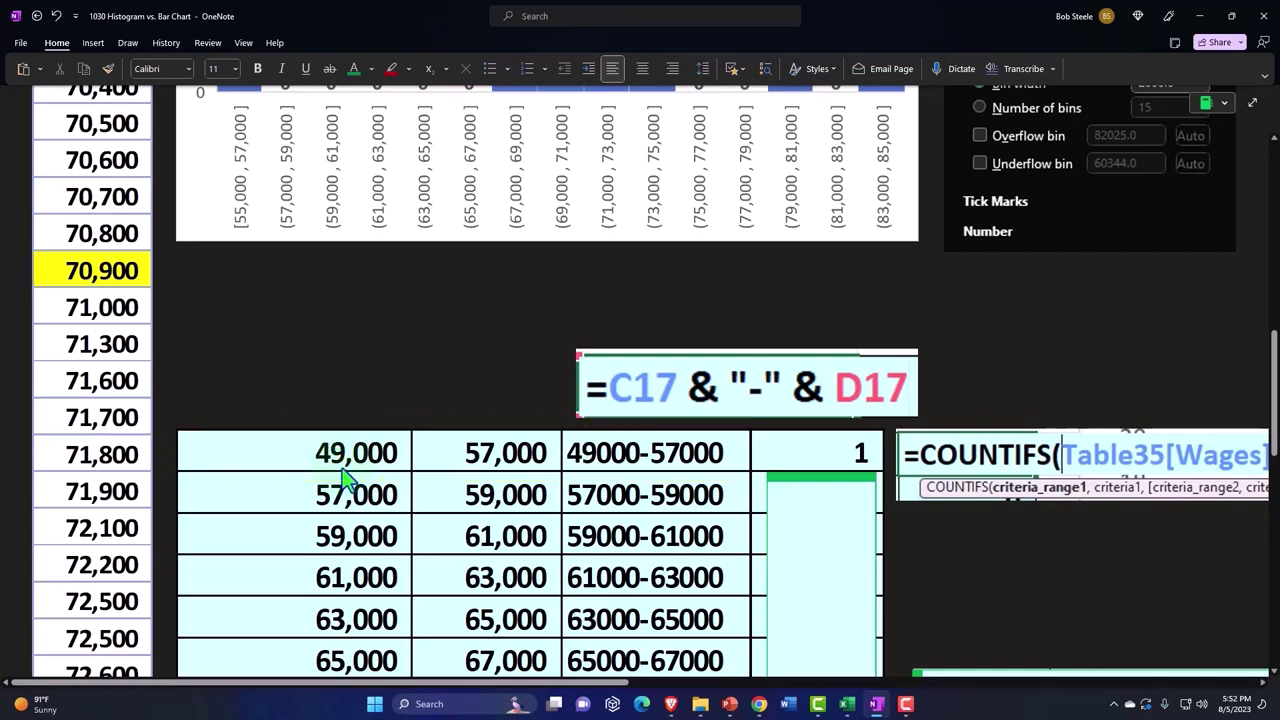
scroll(300, 434, up, 5)
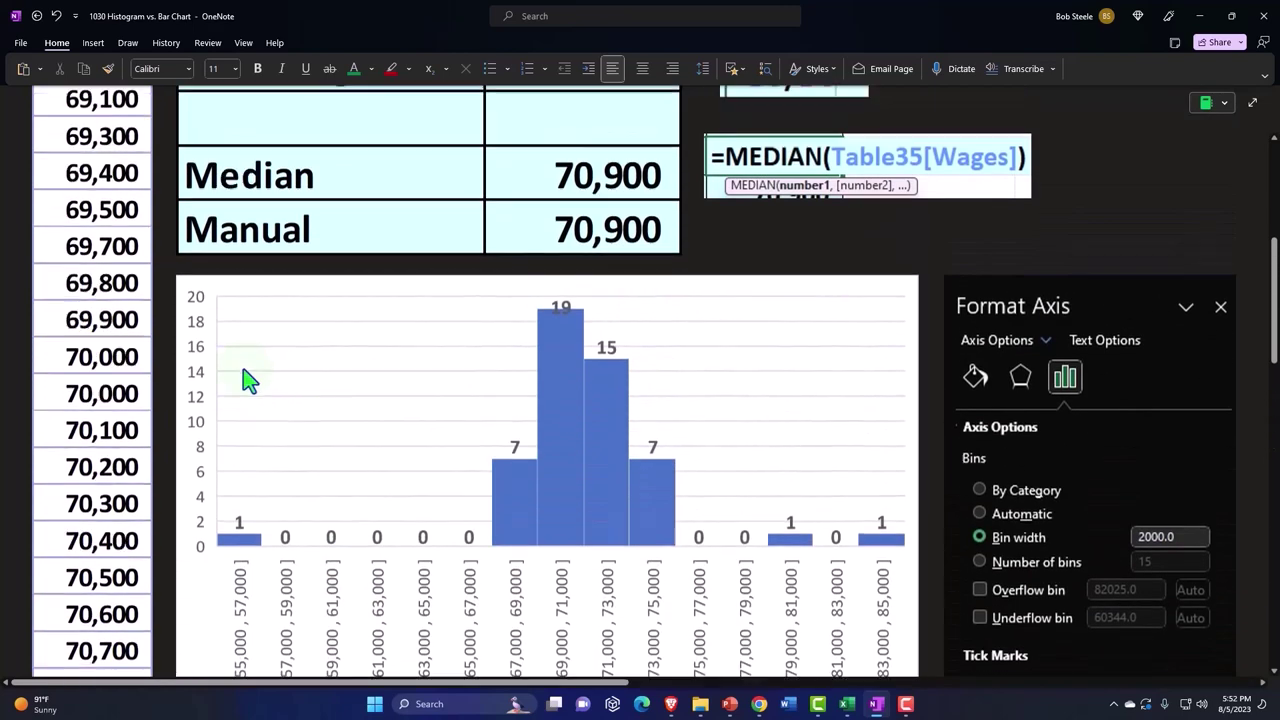
scroll(200, 312, up, 2)
scroll(190, 290, up, 3)
scroll(150, 260, up, 2)
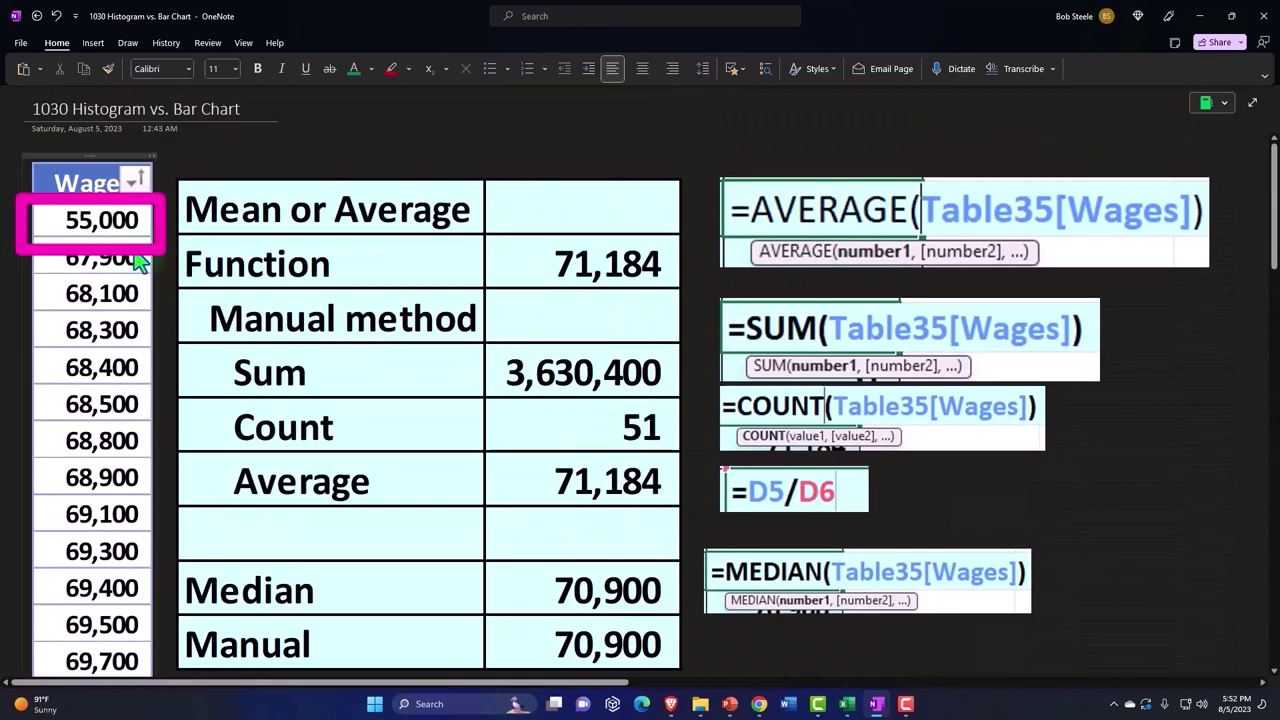
scroll(138, 260, down, 3)
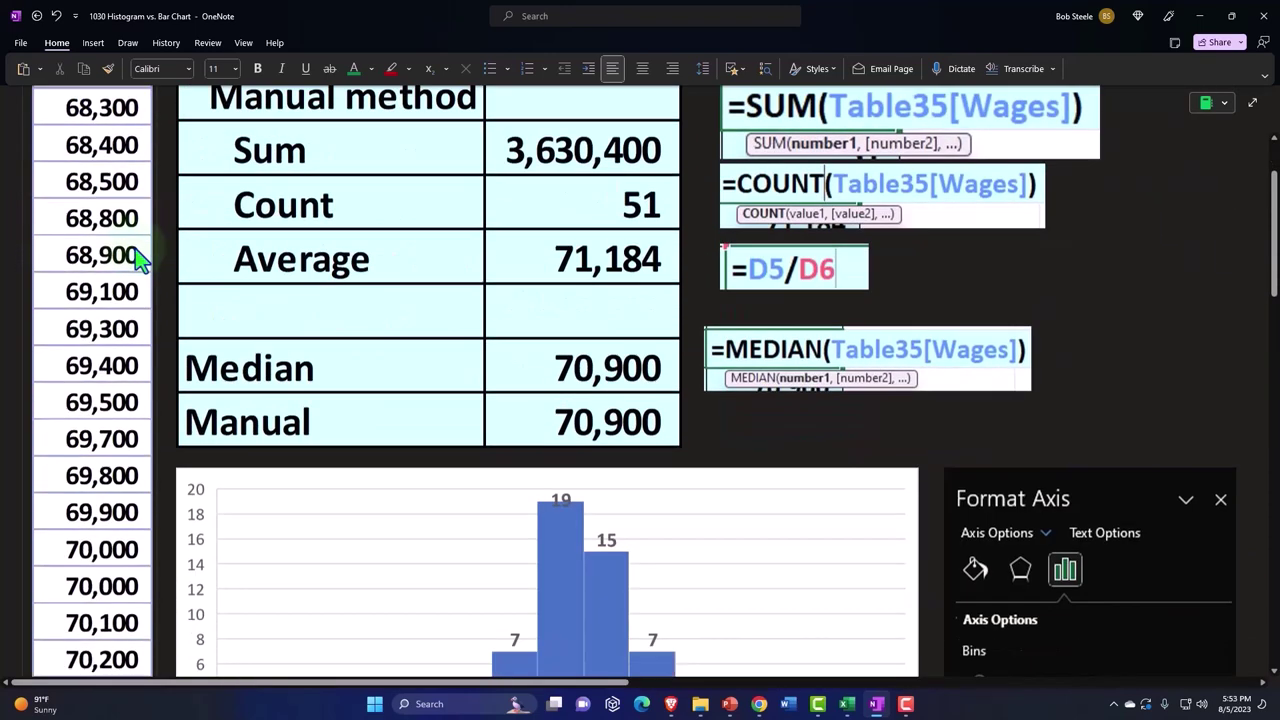
scroll(138, 277, down, 4)
scroll(200, 310, down, 3)
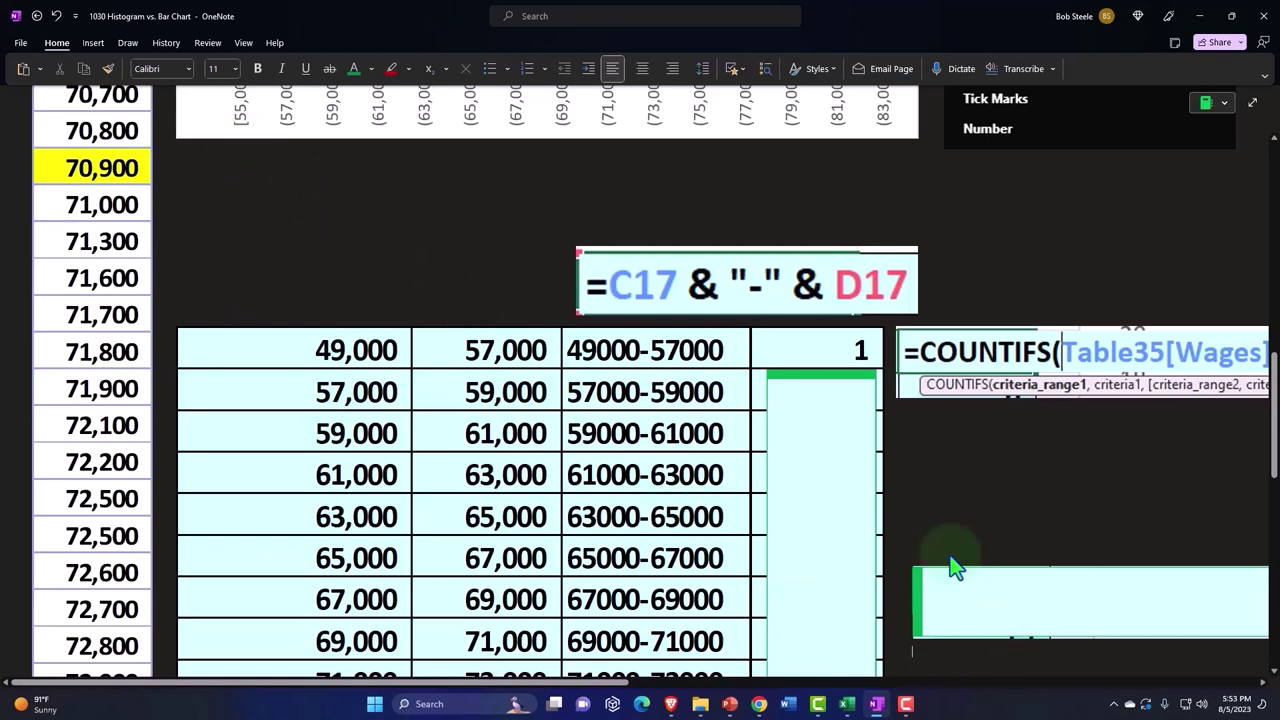
drag(593, 686, 734, 688)
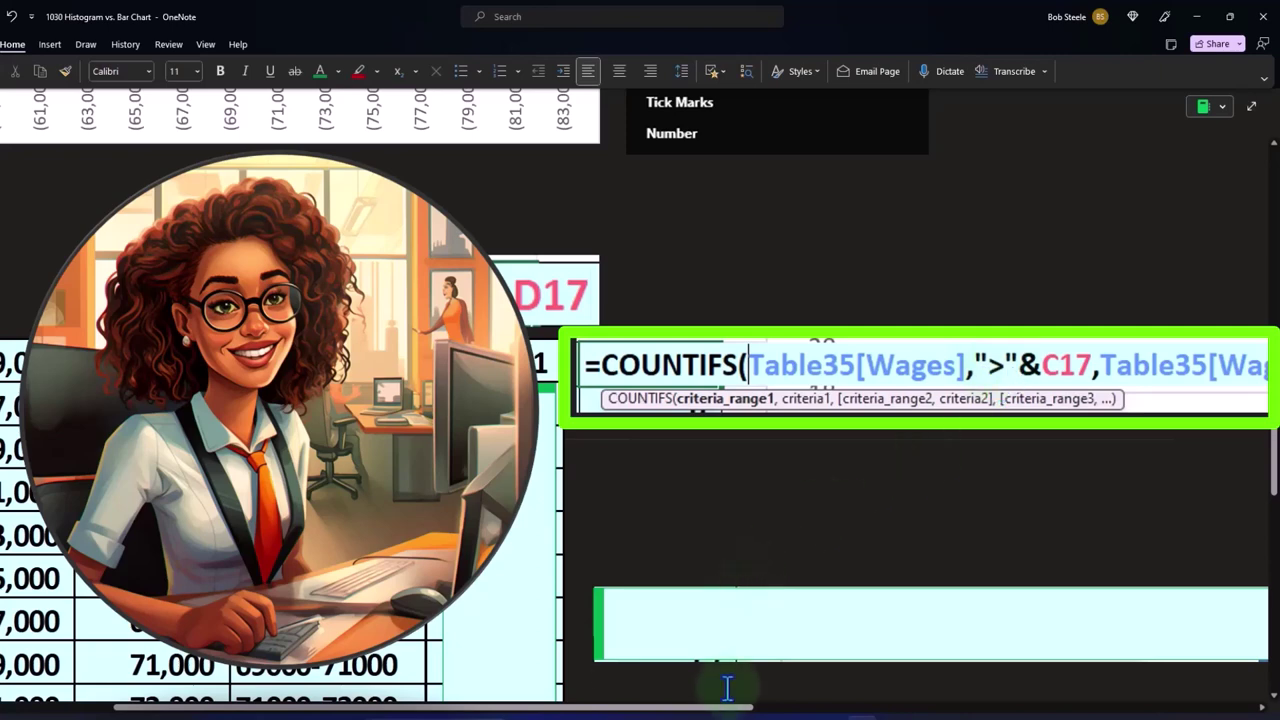
scroll(921, 524, right, 2)
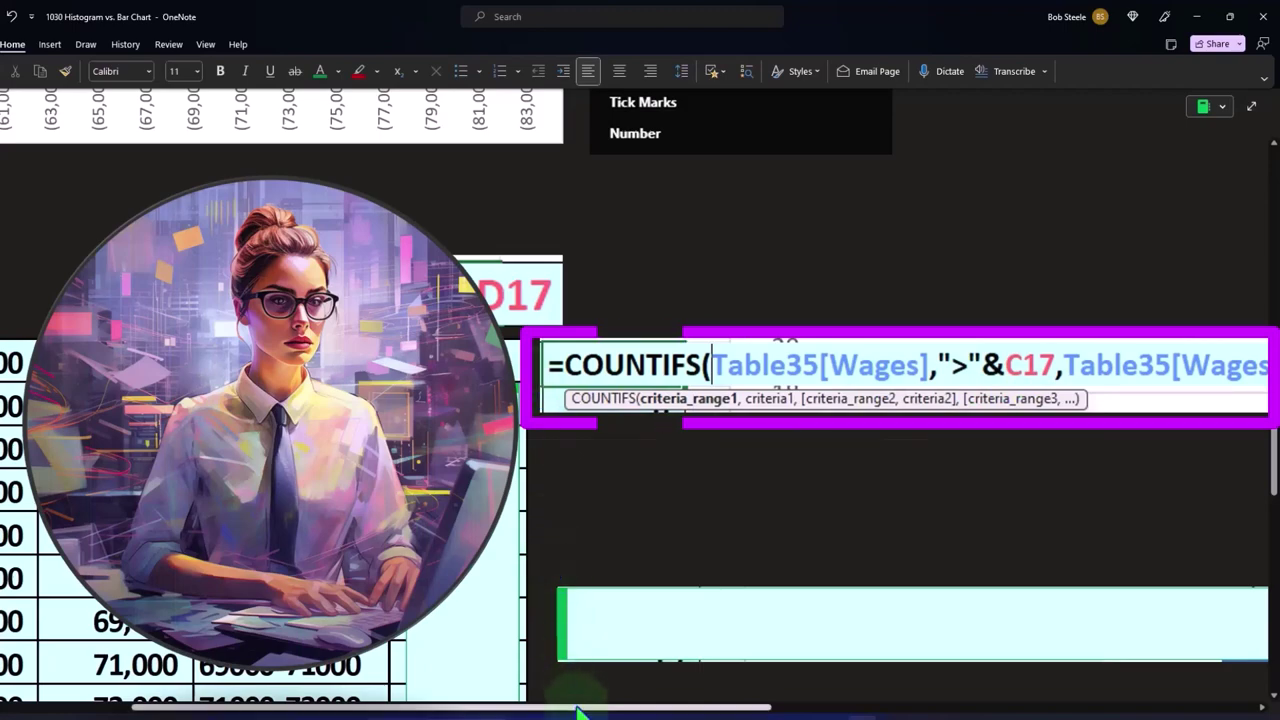
drag(585, 709, 553, 712)
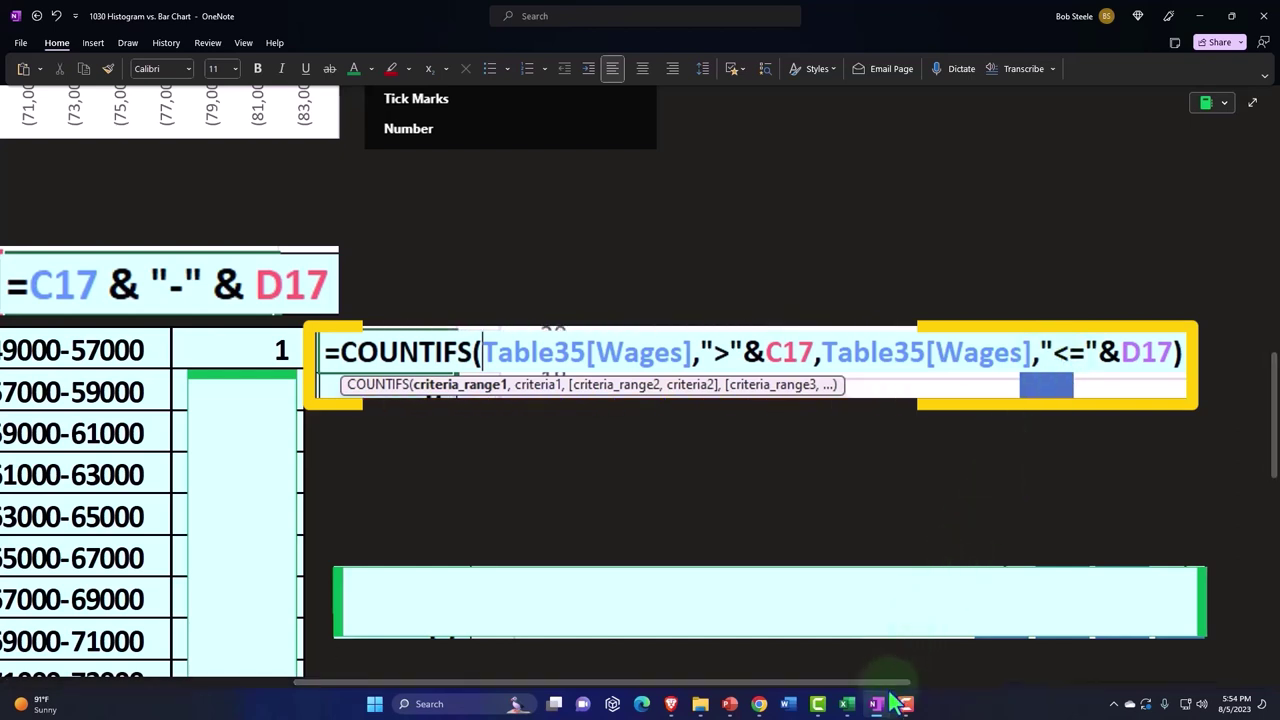
drag(890, 695, 809, 710)
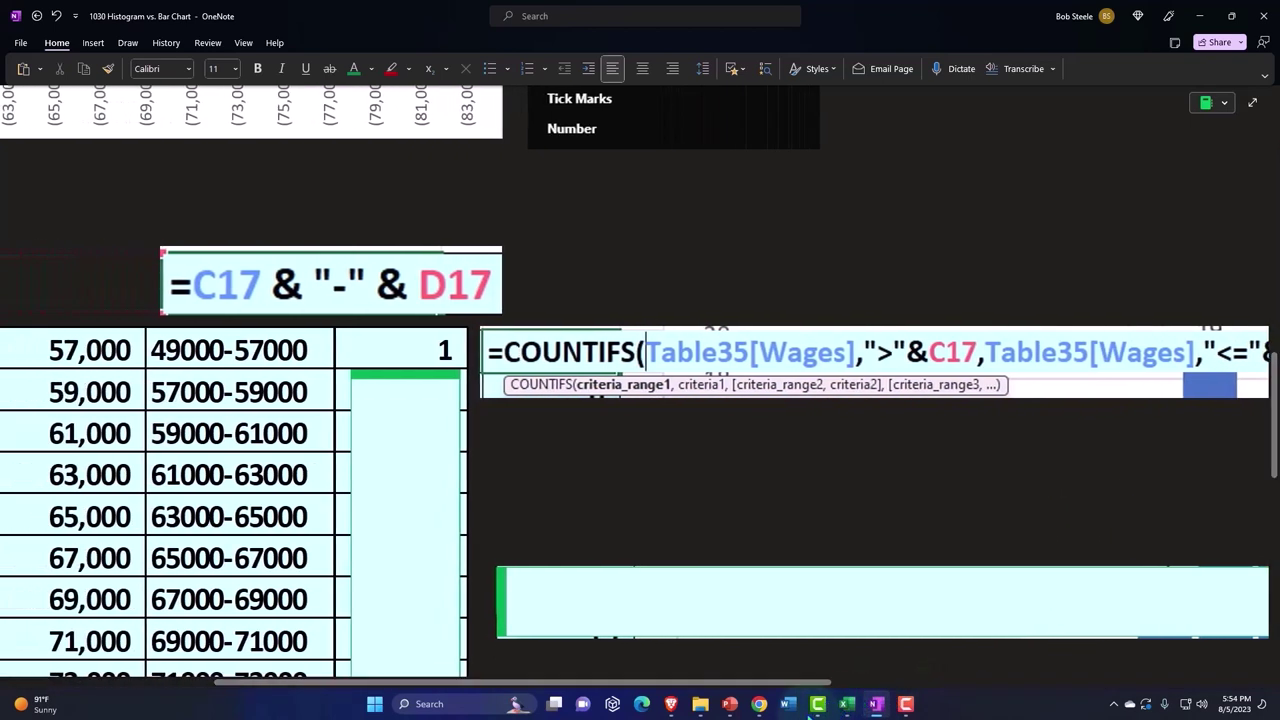
drag(810, 710, 697, 693)
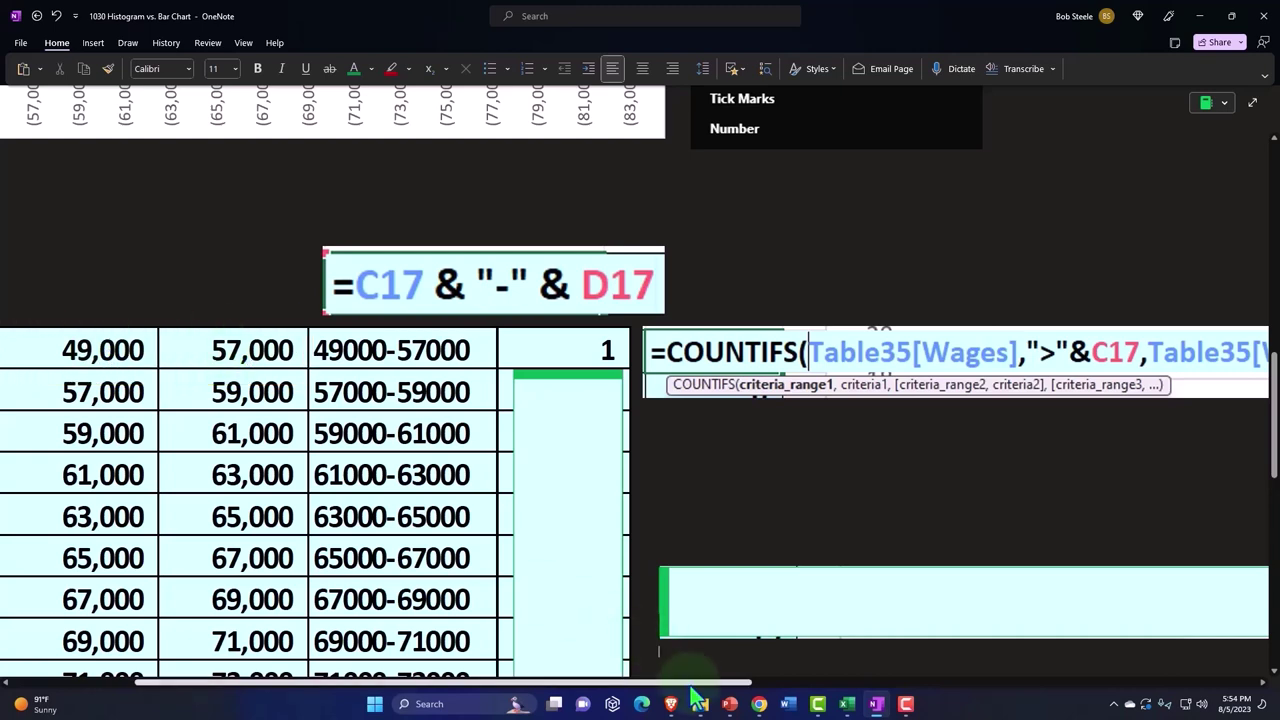
drag(697, 693, 820, 693)
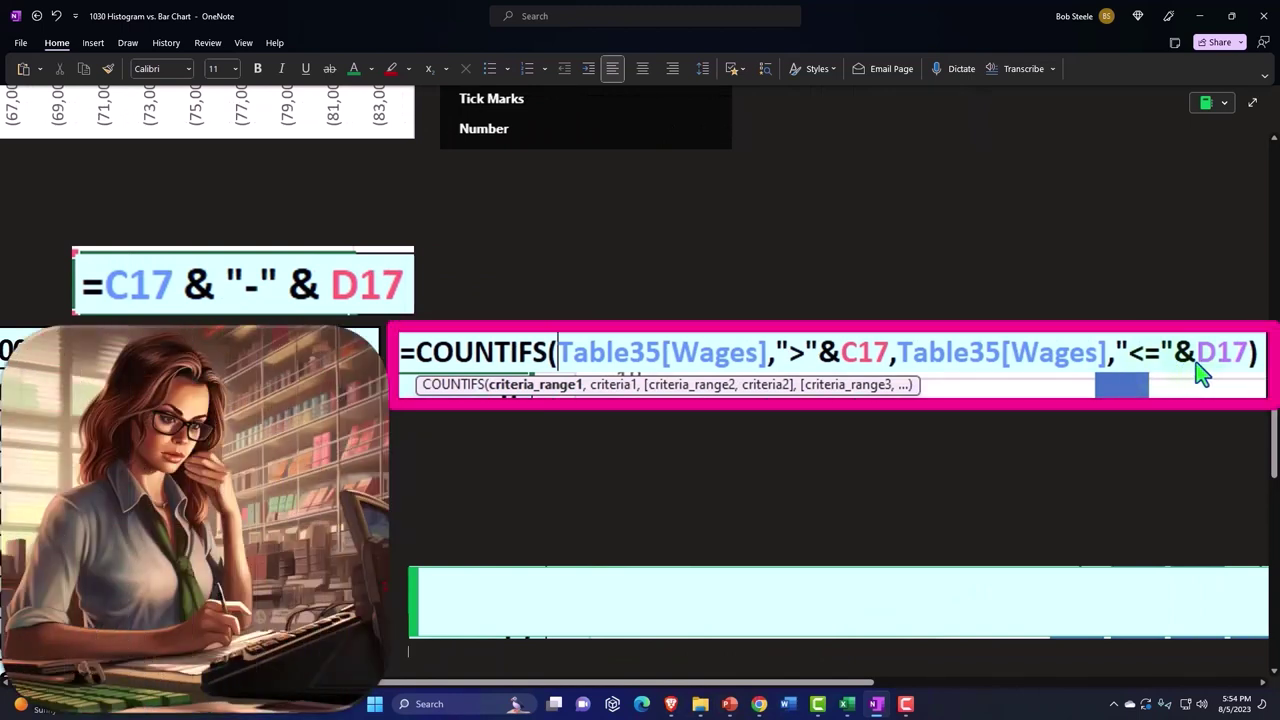
drag(863, 686, 800, 686)
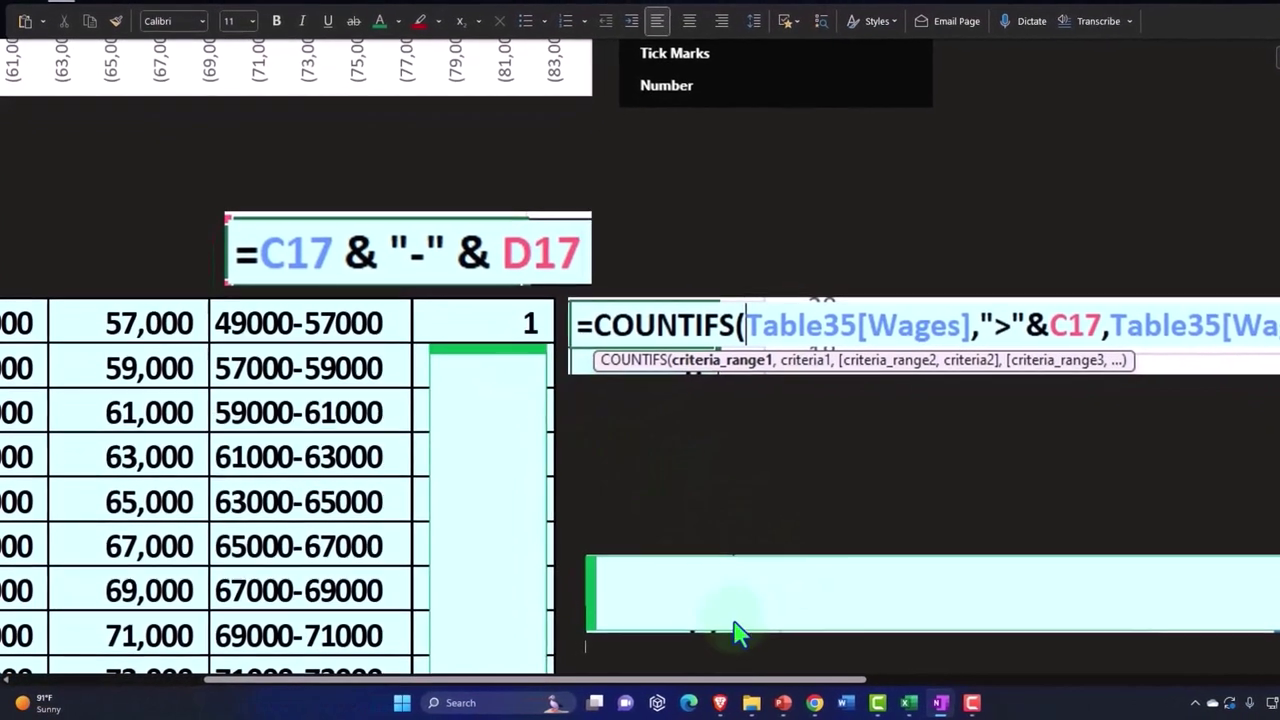
drag(749, 683, 557, 688)
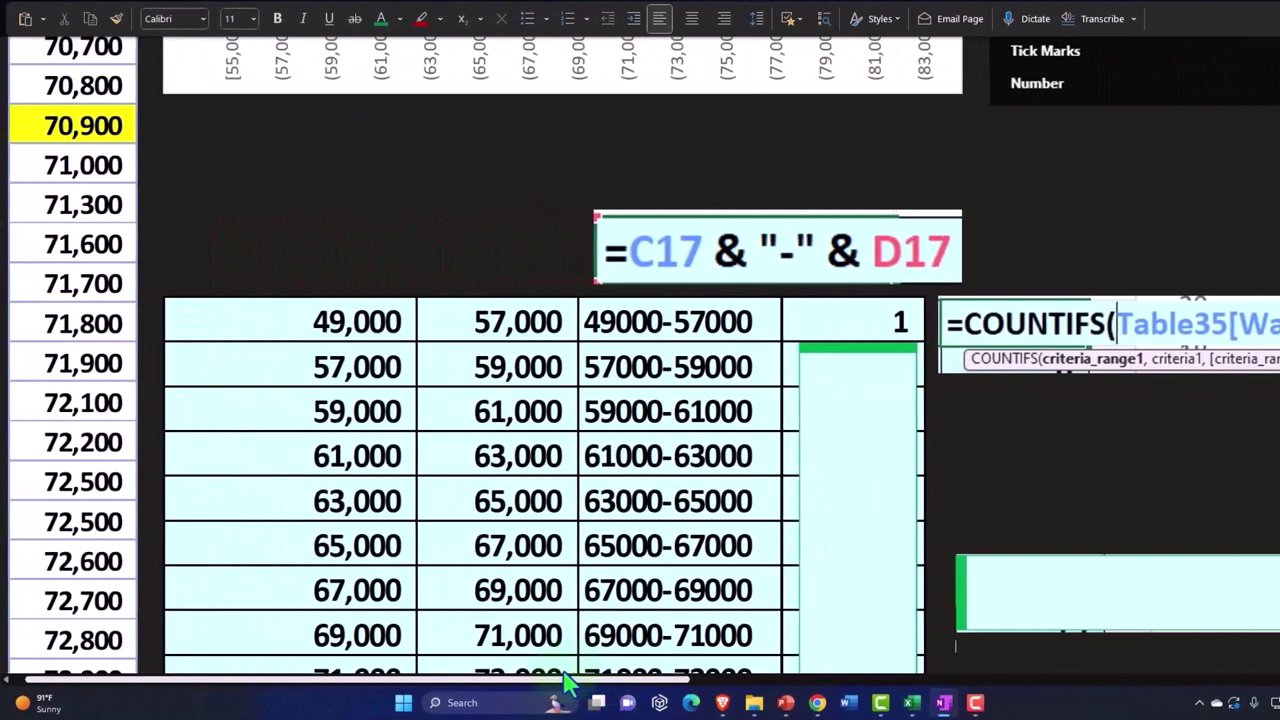
click(873, 331)
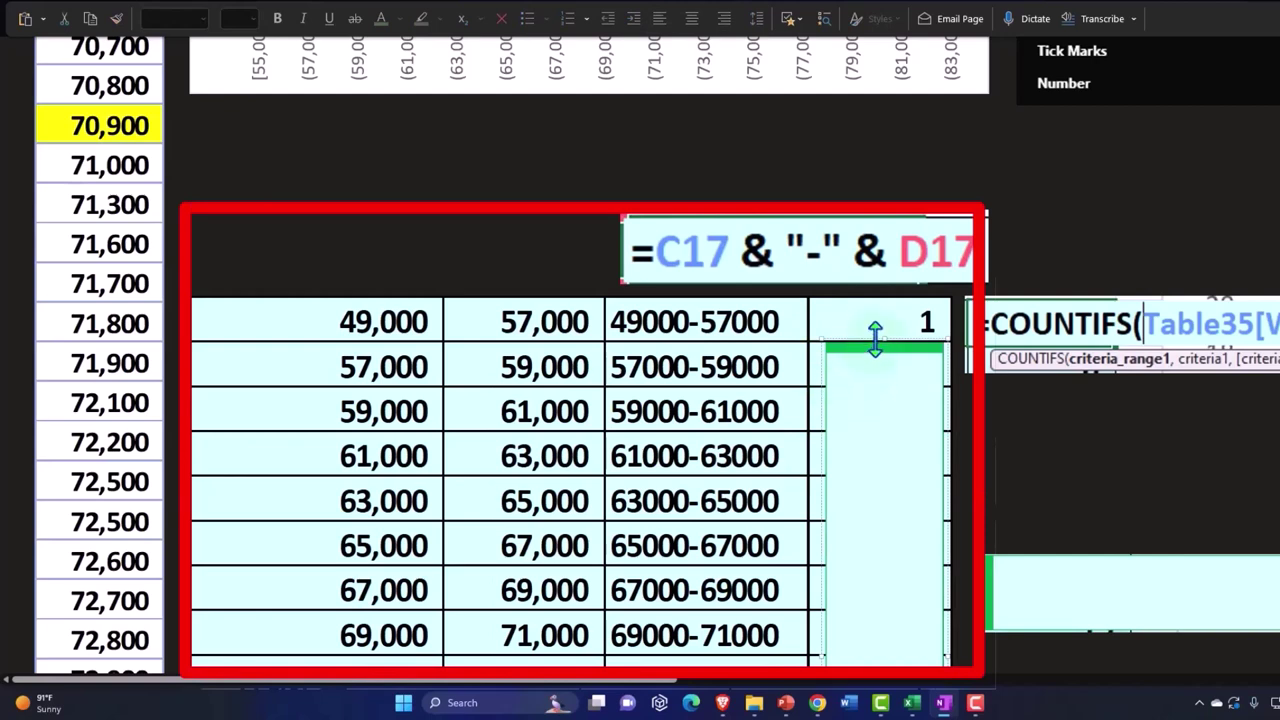
drag(876, 338, 876, 392)
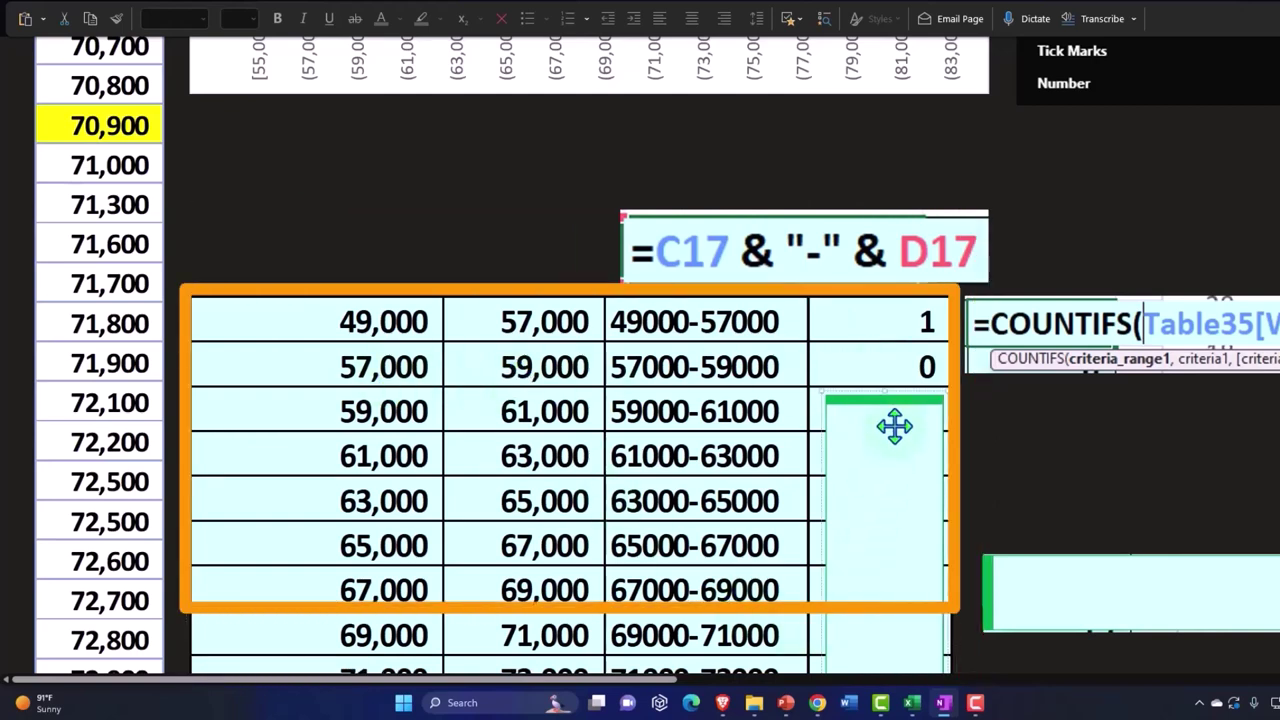
drag(883, 396, 883, 615)
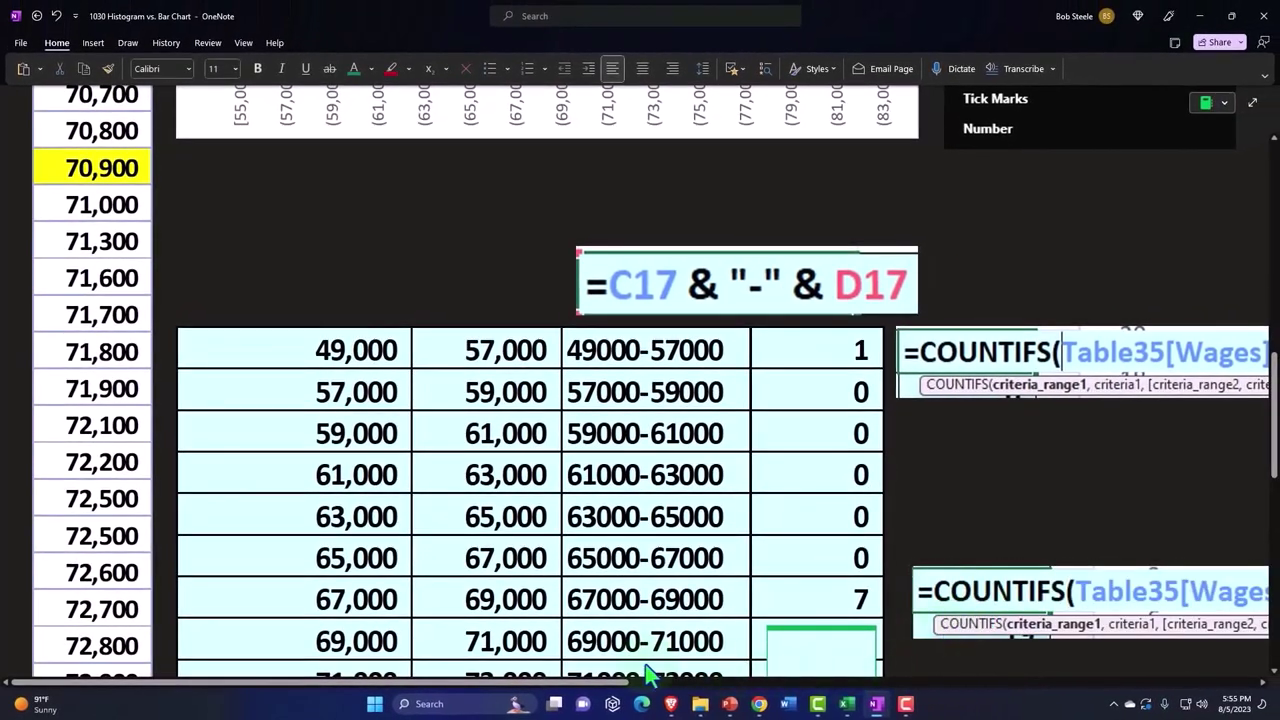
Step: Pan across the page to read the second COUNTIFS formula using C23/D23
drag(640, 683, 862, 706)
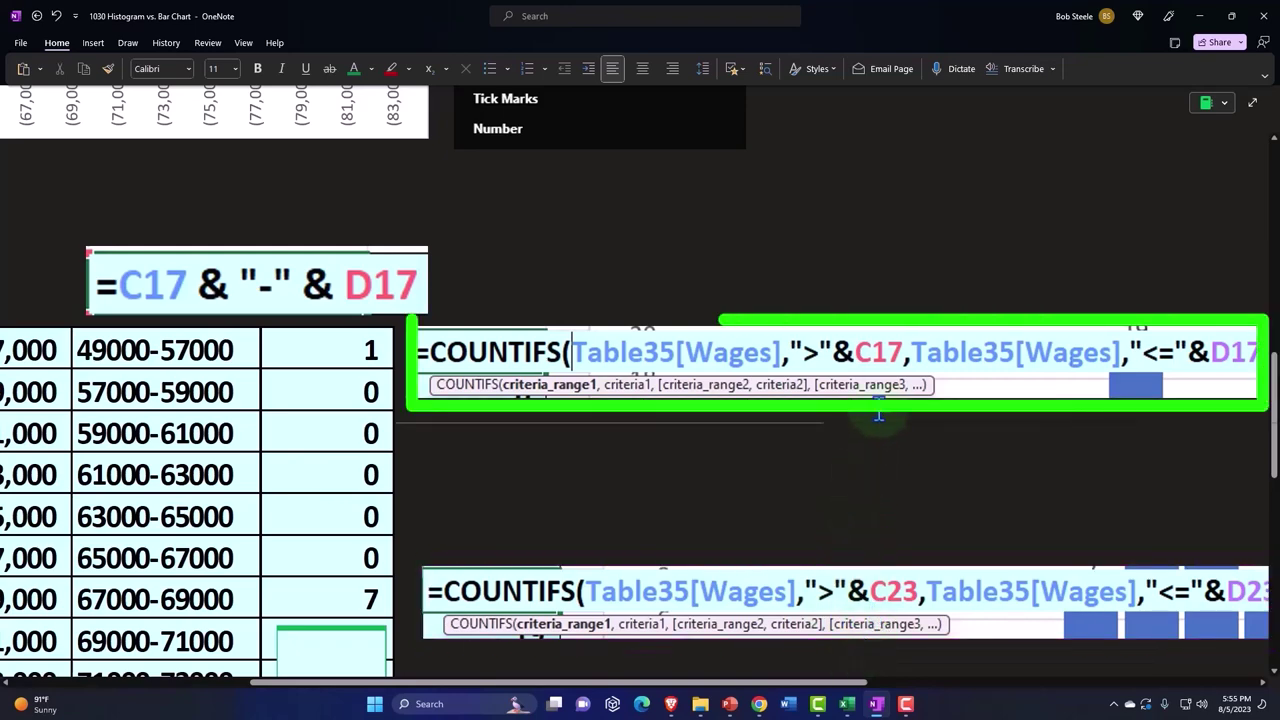
drag(838, 684, 648, 684)
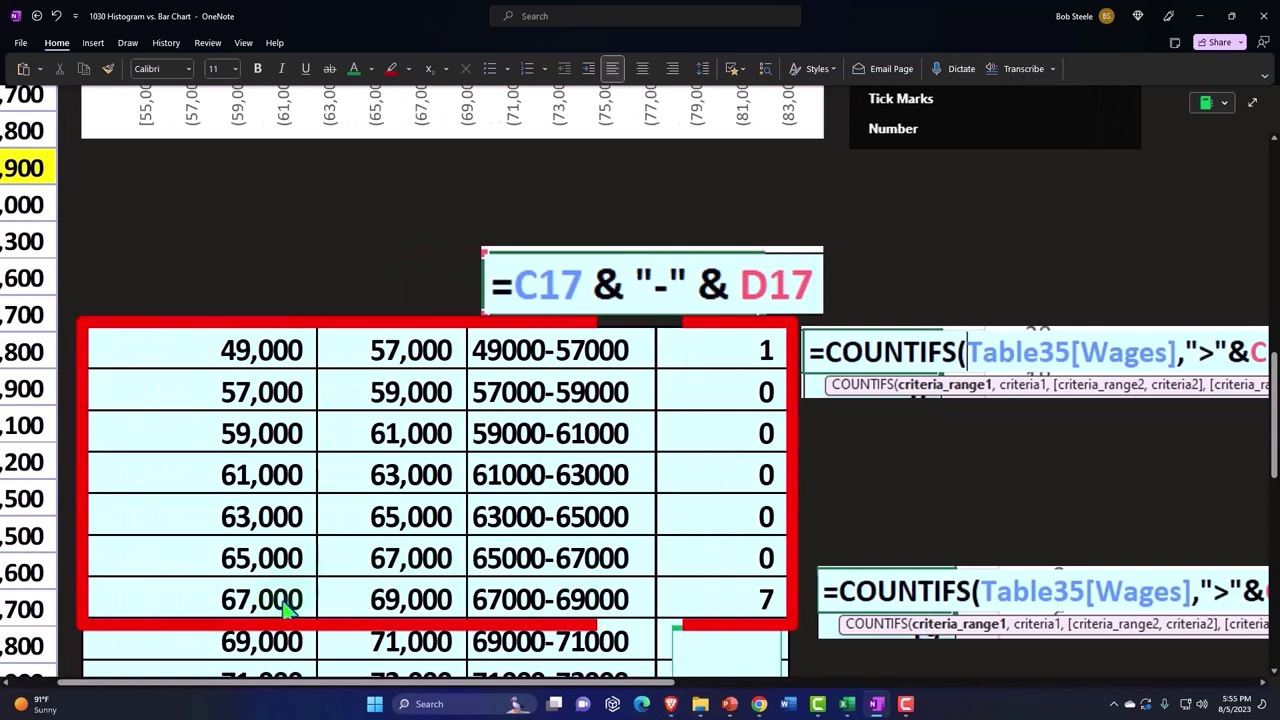
drag(651, 684, 838, 684)
scroll(845, 650, right, 3)
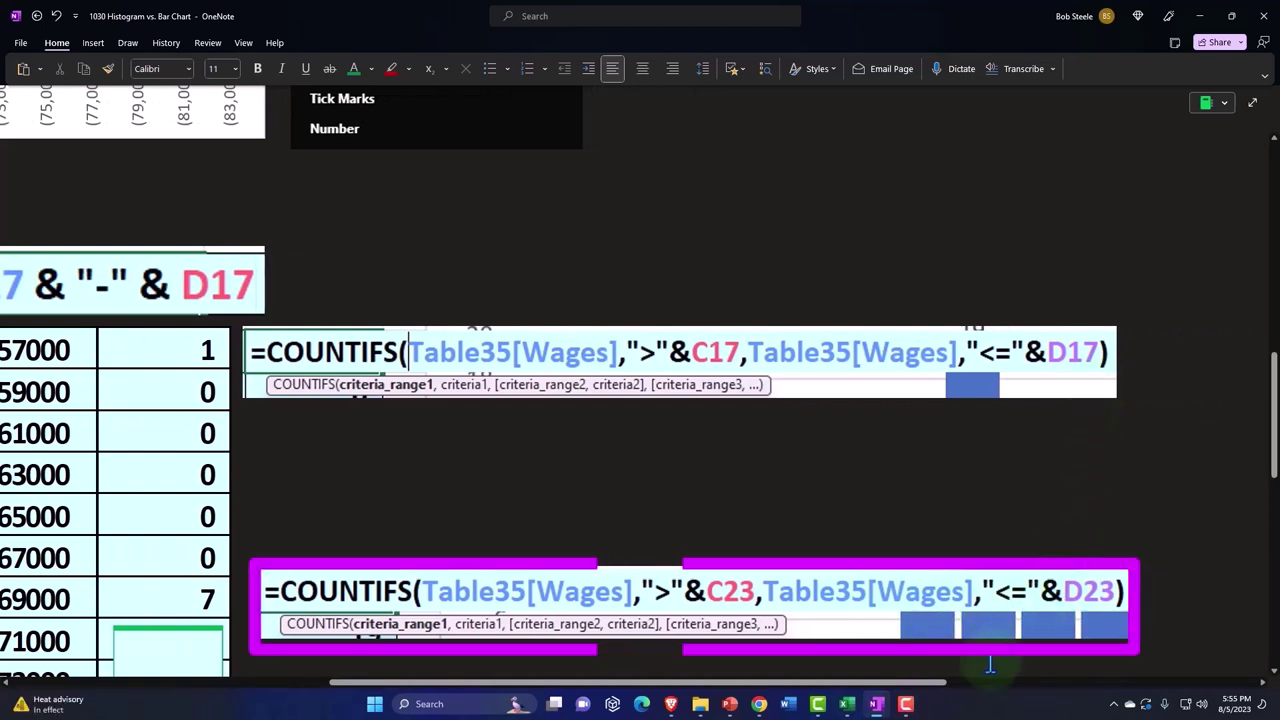
drag(945, 688, 440, 648)
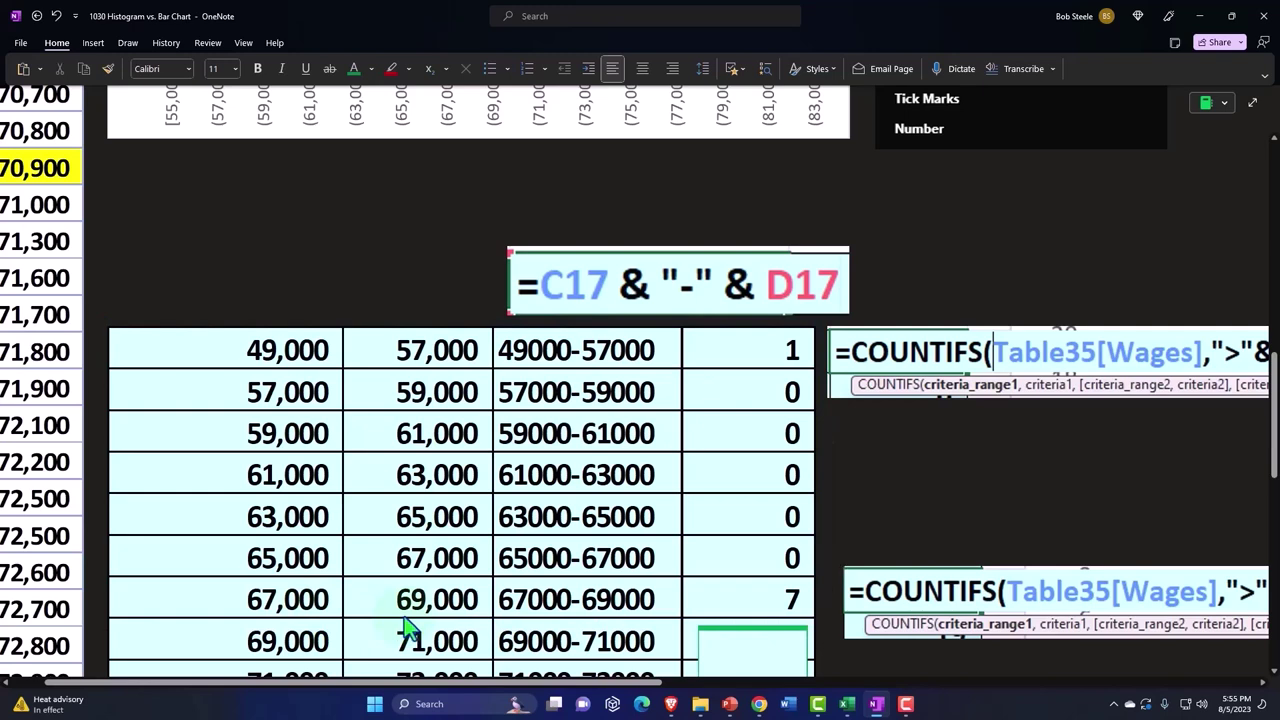
scroll(408, 628, down, 3)
click(763, 396)
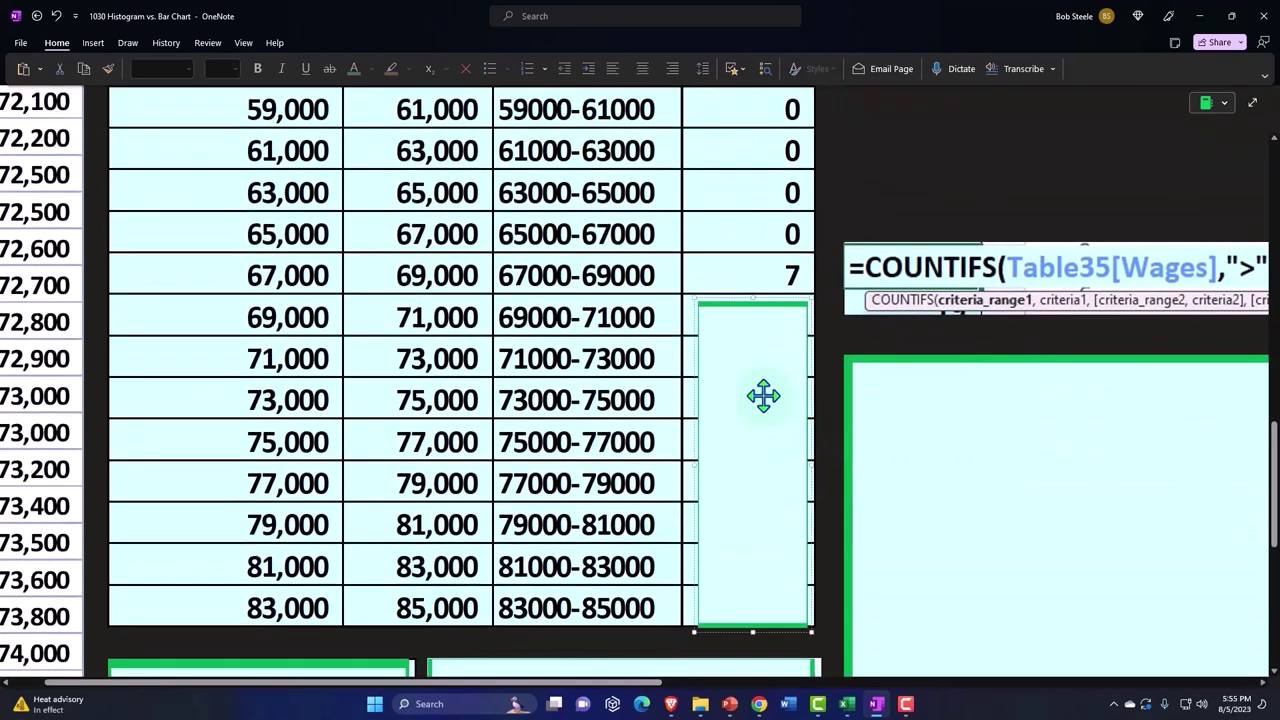
key(Delete)
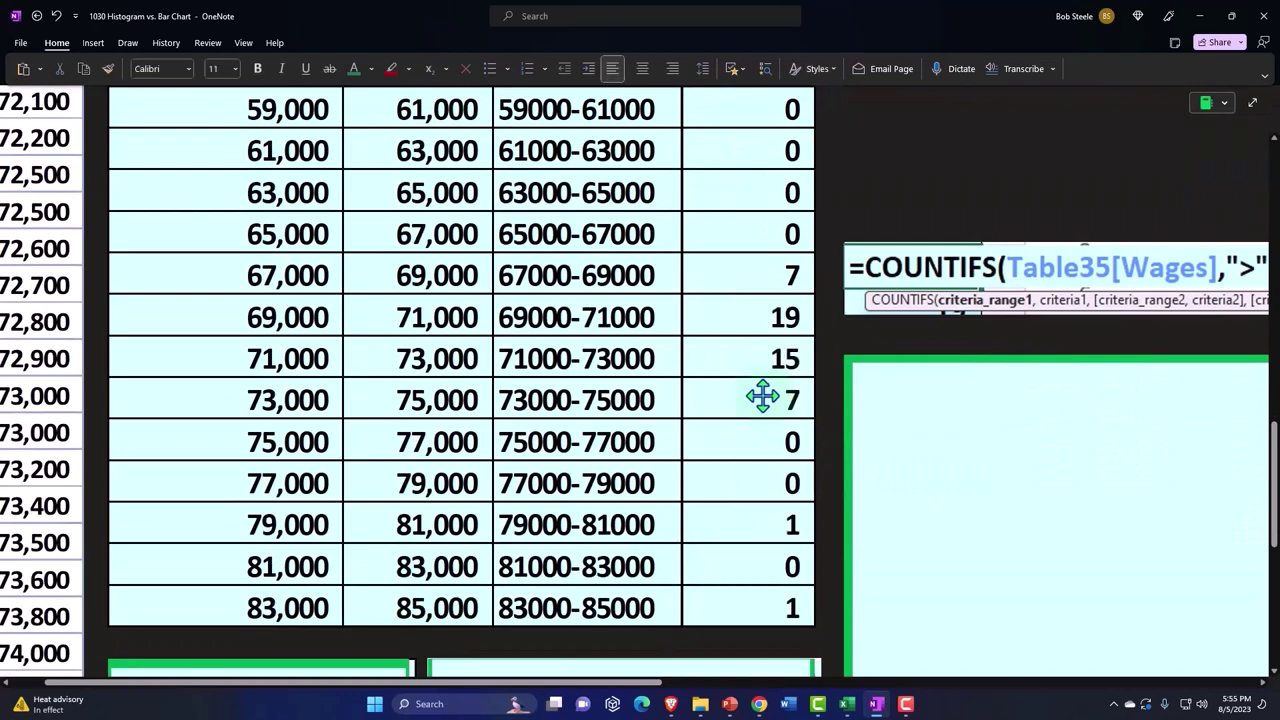
Step: Browse the bin table's counts 19, 15, 7, 0, 0, 1, 0, 1 beside the matching bar chart
scroll(770, 385, up, 3)
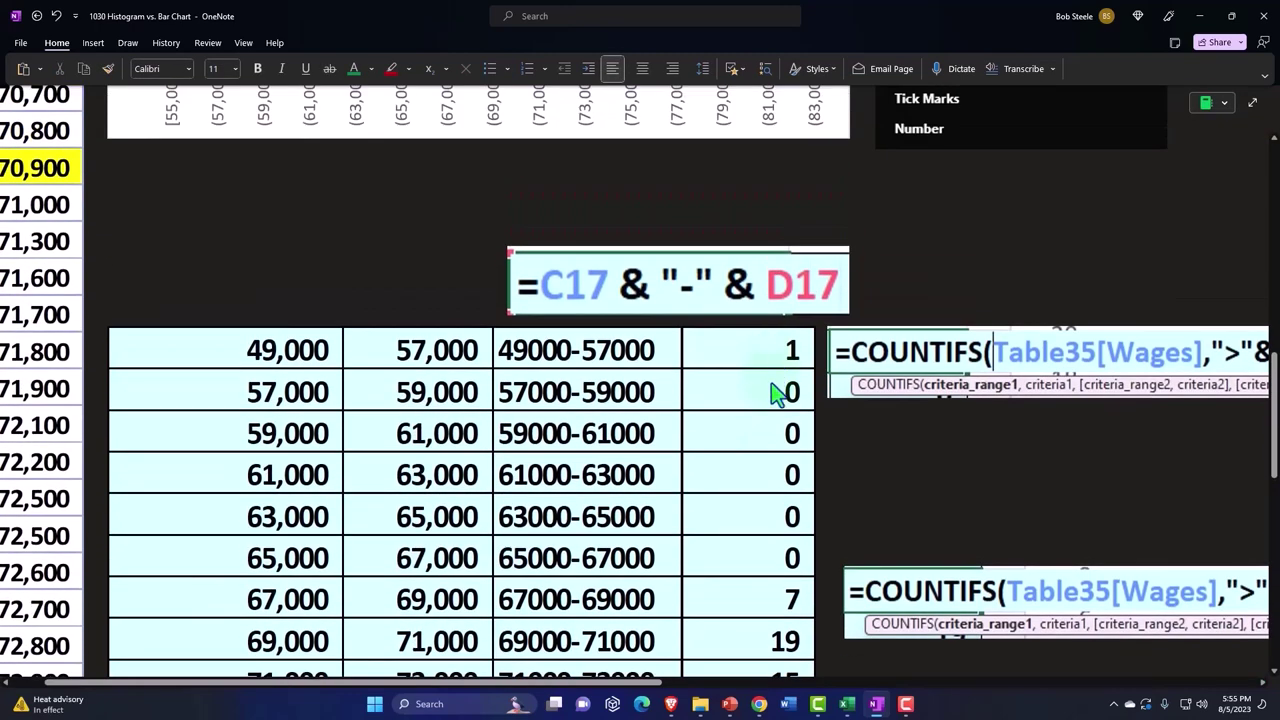
scroll(768, 385, down, 3)
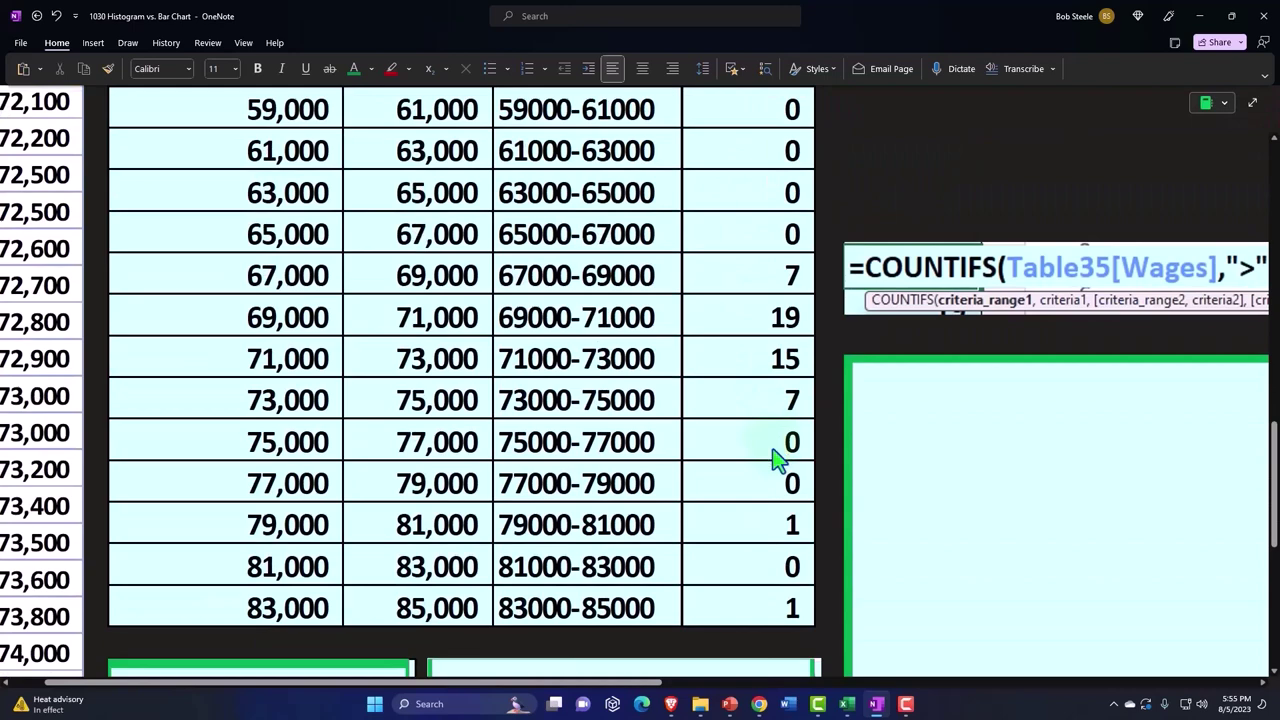
scroll(778, 455, up, 1)
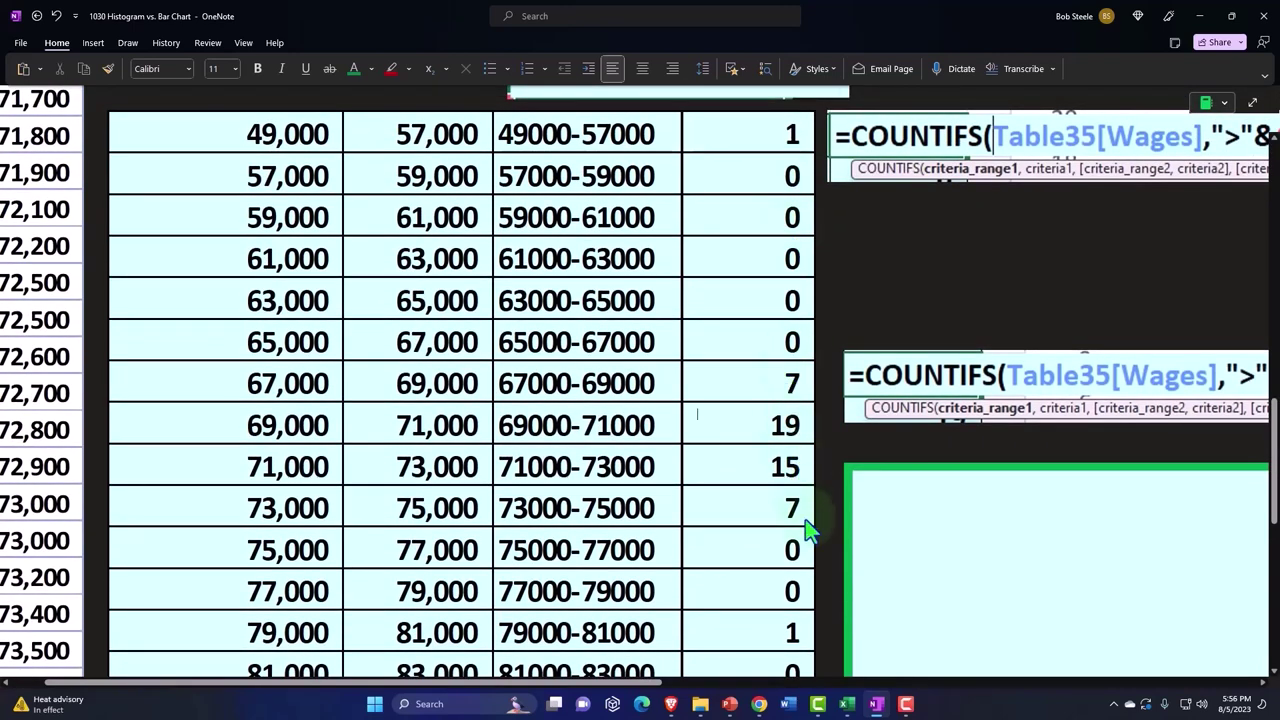
scroll(808, 525, down, 1)
scroll(803, 530, up, 1)
scroll(803, 530, up, 5)
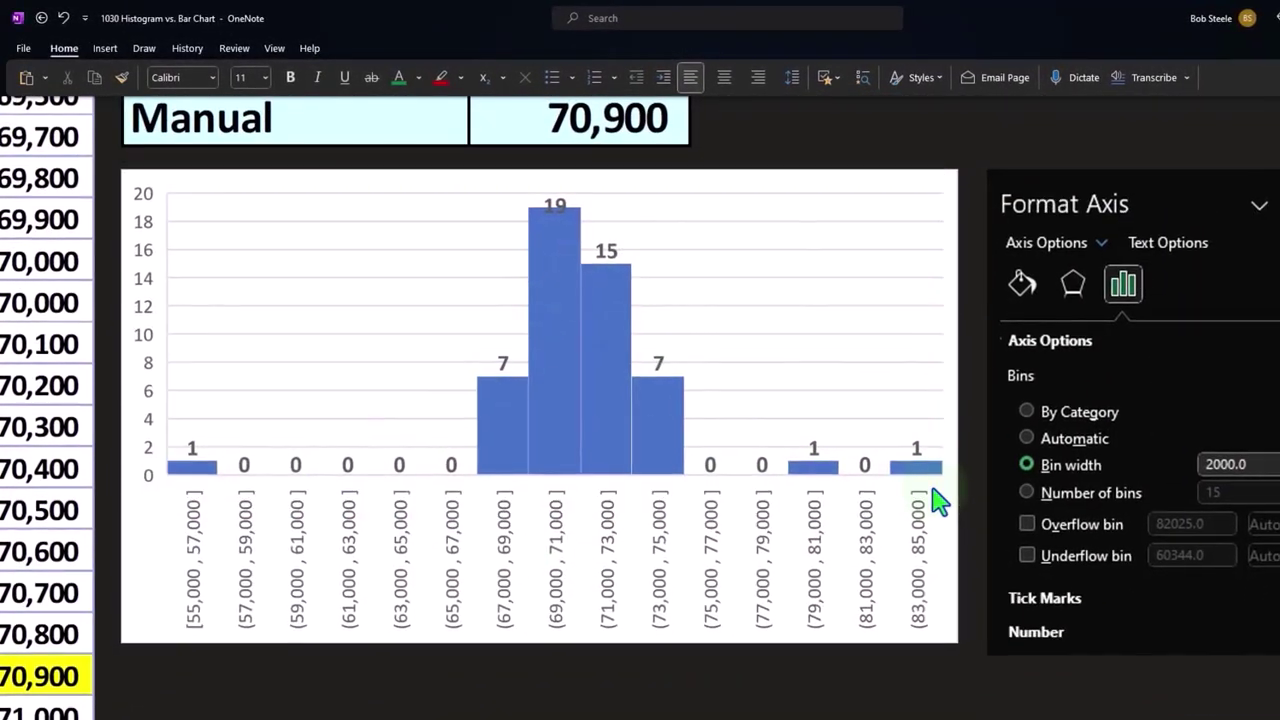
scroll(900, 490, down, 4)
scroll(862, 470, down, 3)
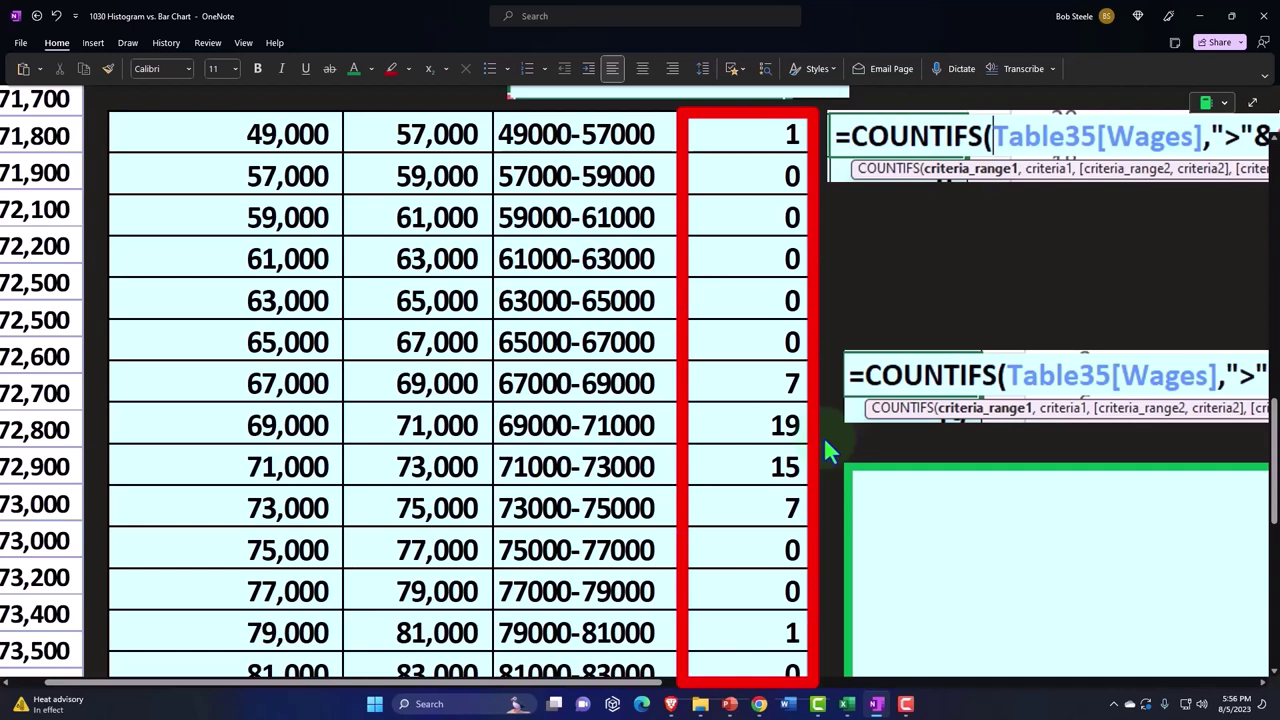
drag(651, 683, 777, 705)
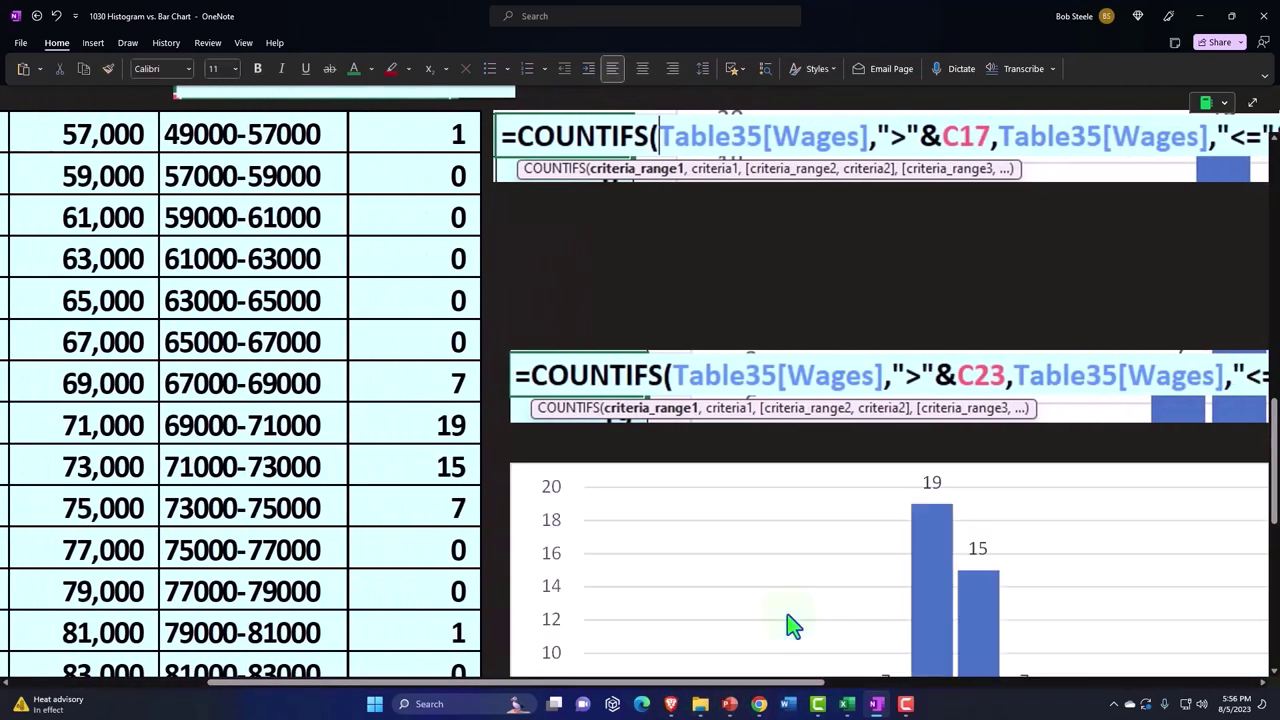
scroll(800, 612, down, 5)
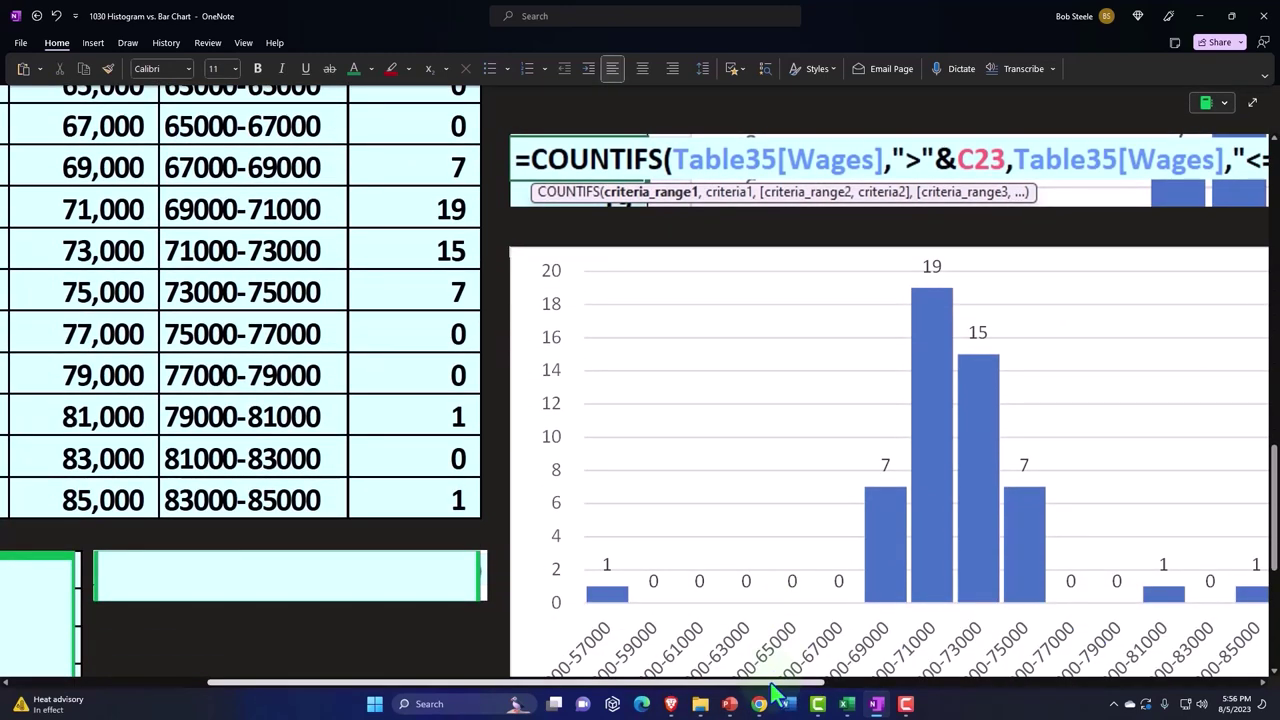
drag(777, 690, 848, 703)
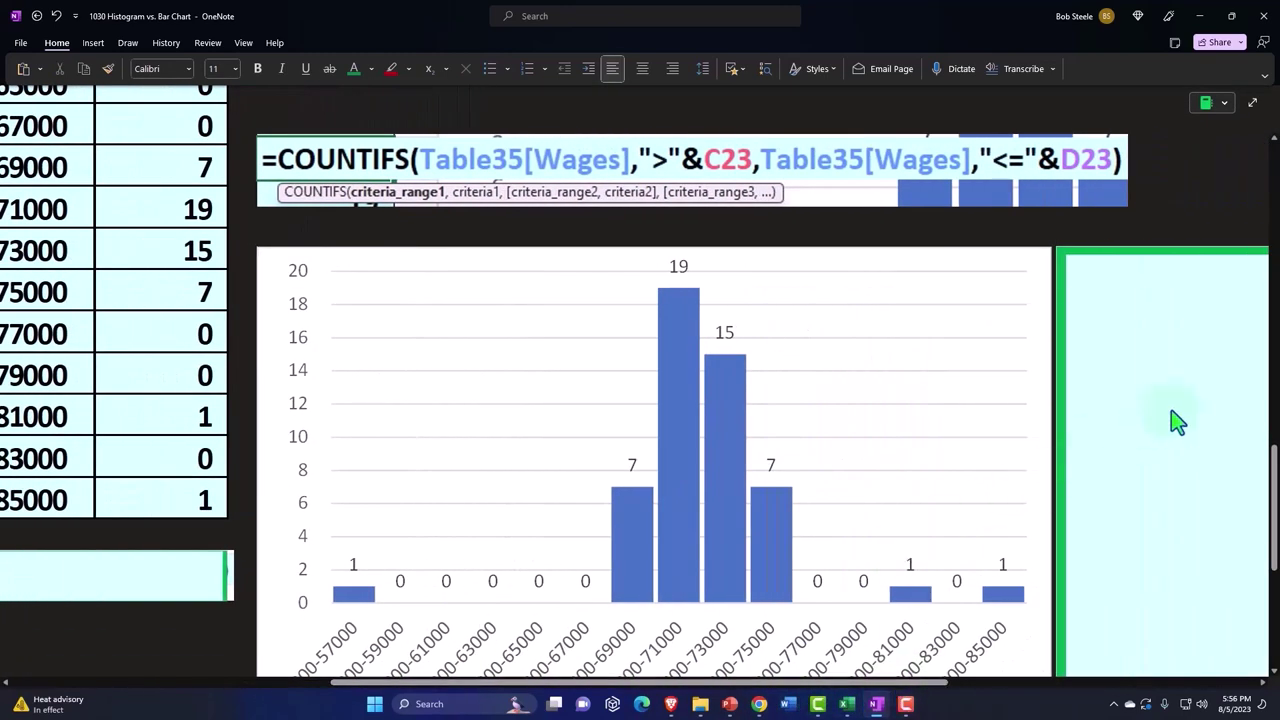
Step: Select the empty box beside the bar chart and pan across the page
click(1170, 412)
drag(943, 684, 973, 684)
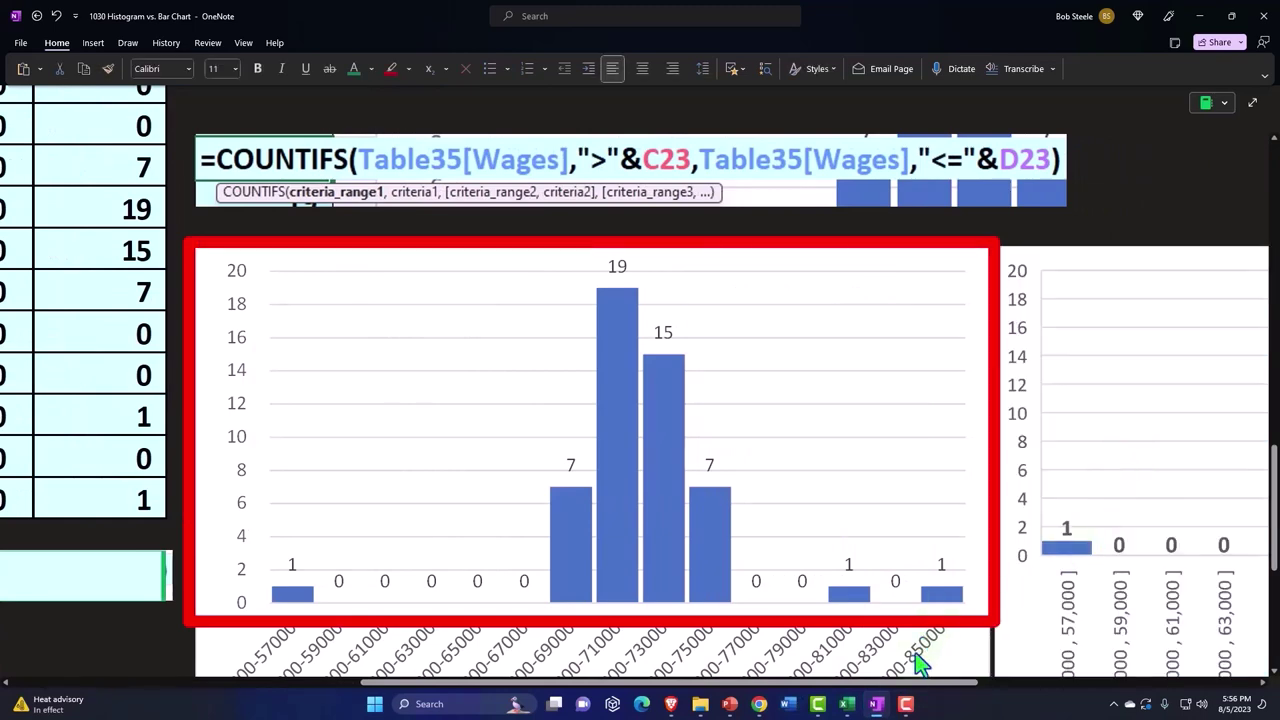
drag(910, 698, 1000, 700)
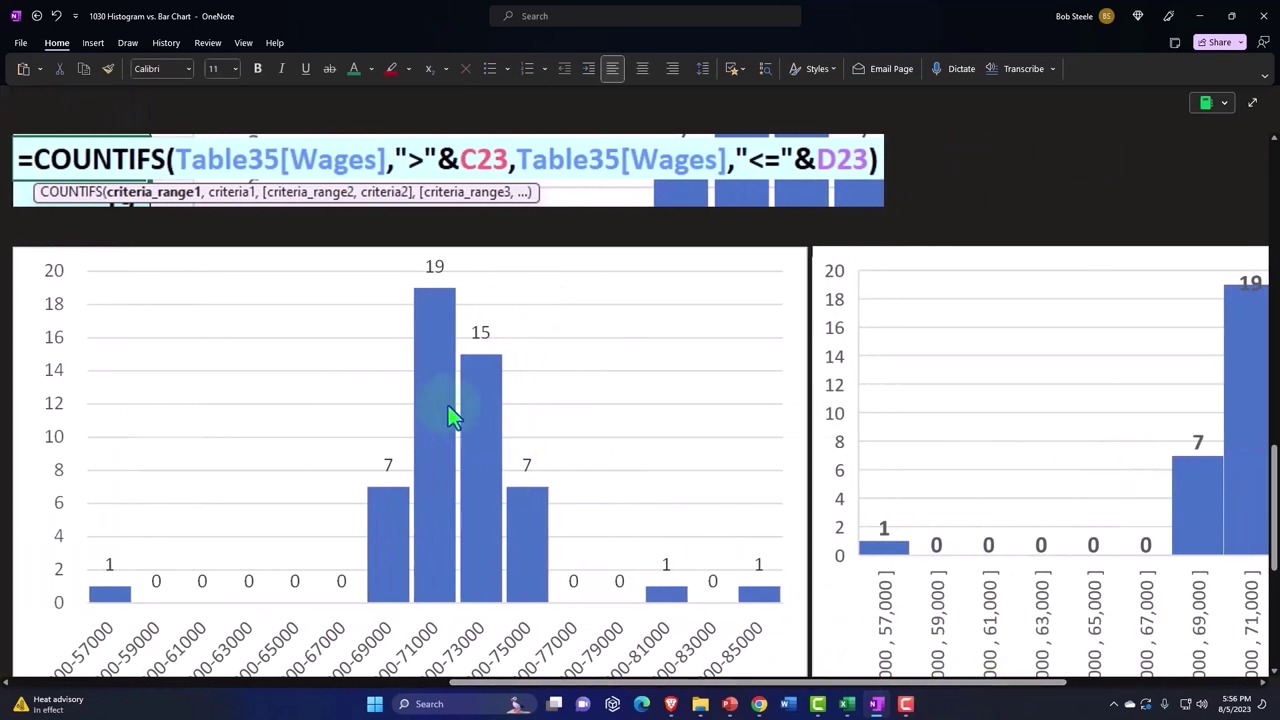
scroll(448, 405, down, 2)
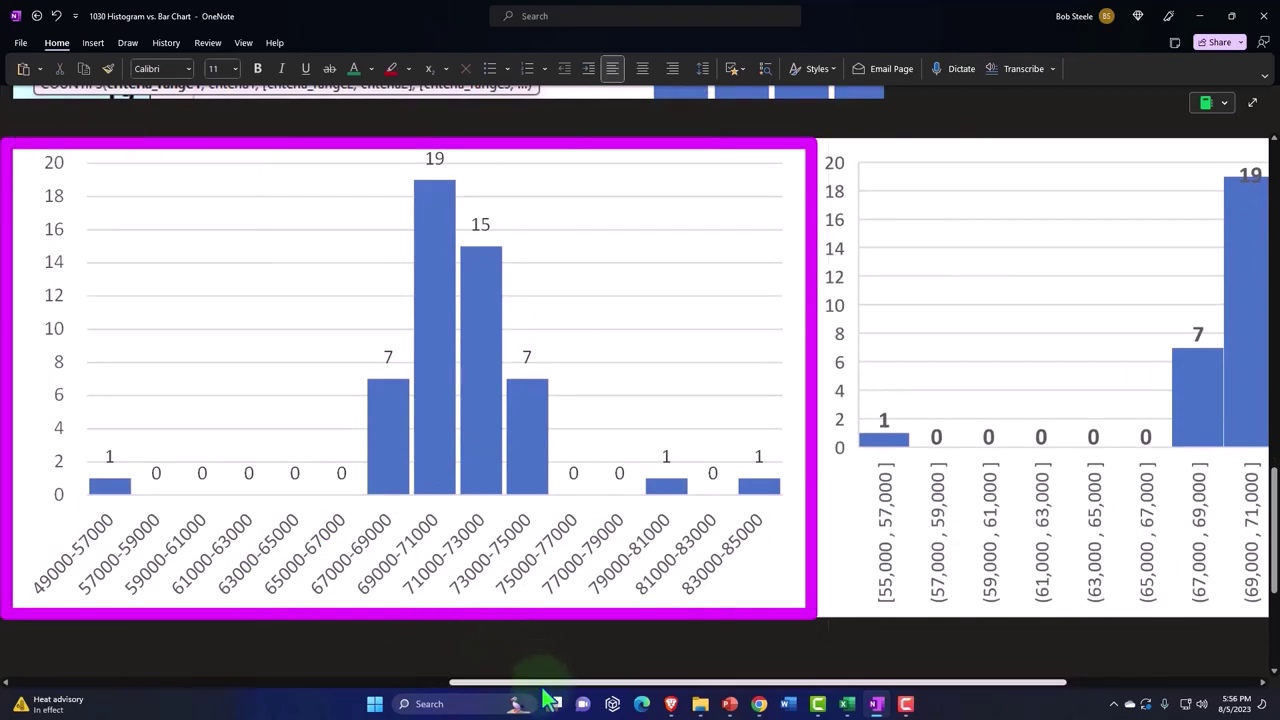
drag(543, 689, 250, 685)
Step: Pan right until the bracket-labelled histogram sits fully beside the bar chart
scroll(335, 505, up, 4)
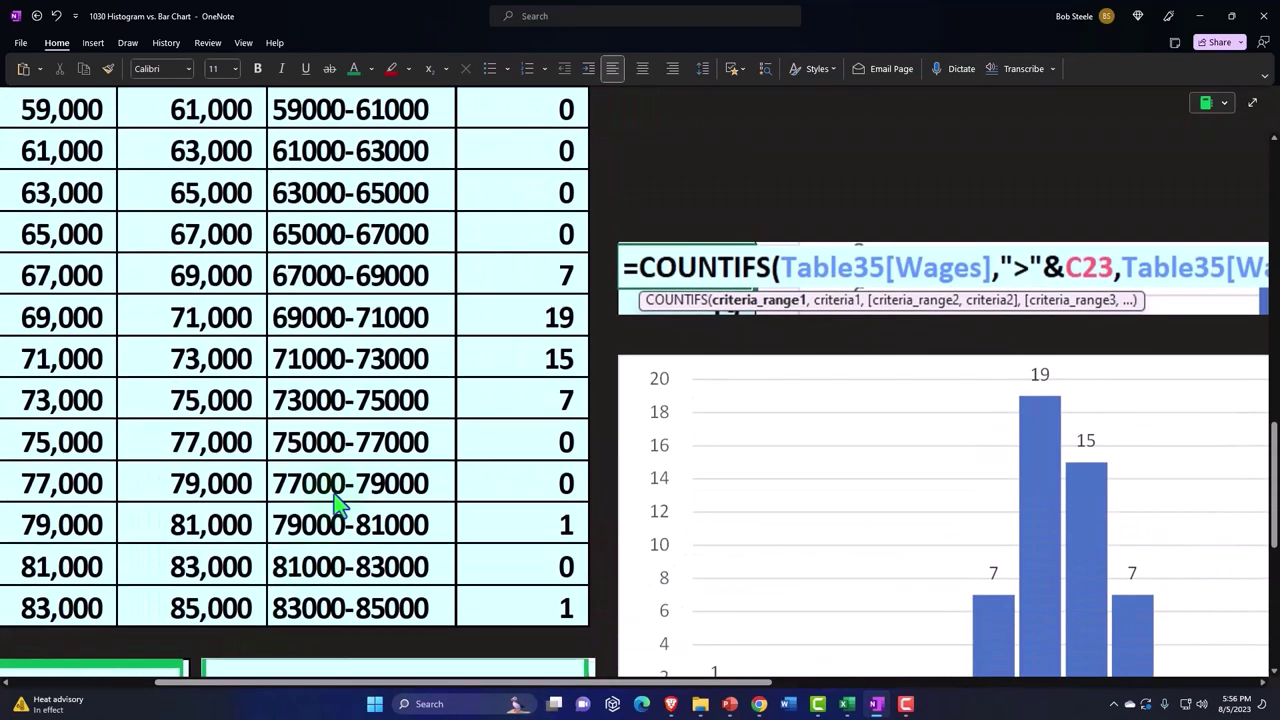
scroll(335, 505, up, 2)
scroll(343, 371, up, 2)
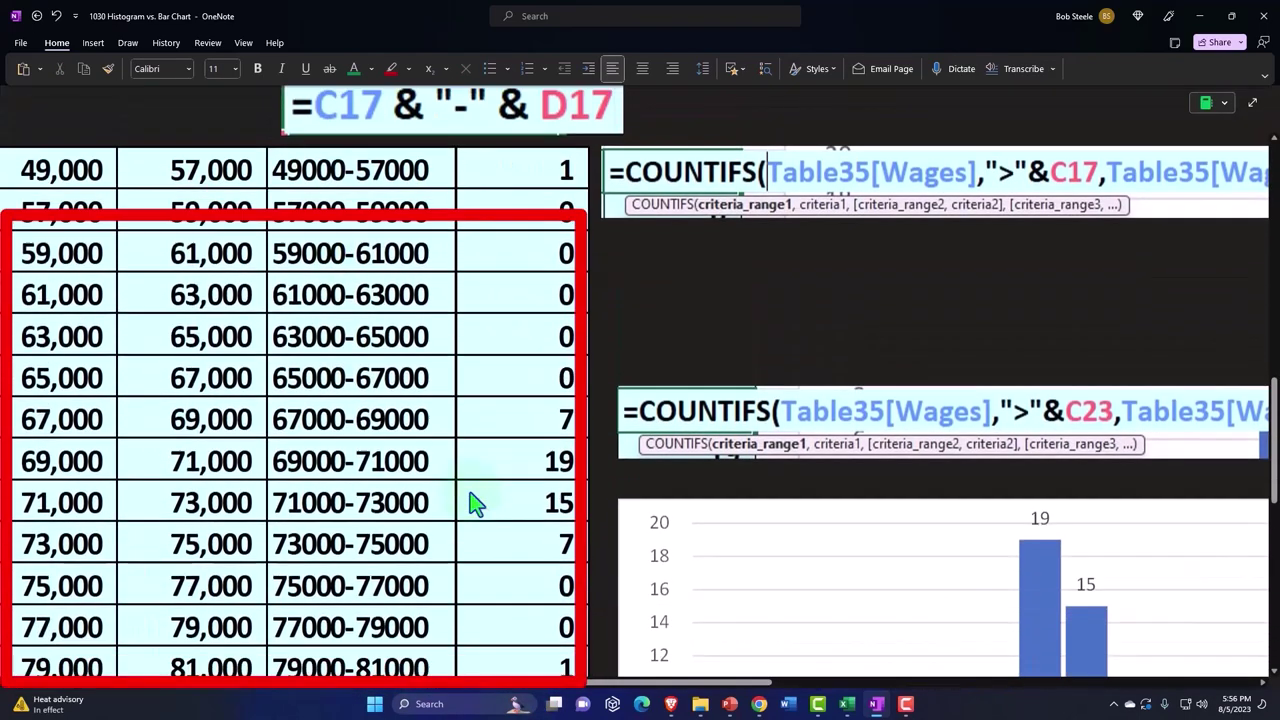
scroll(474, 503, down, 3)
scroll(477, 526, down, 4)
drag(655, 684, 785, 688)
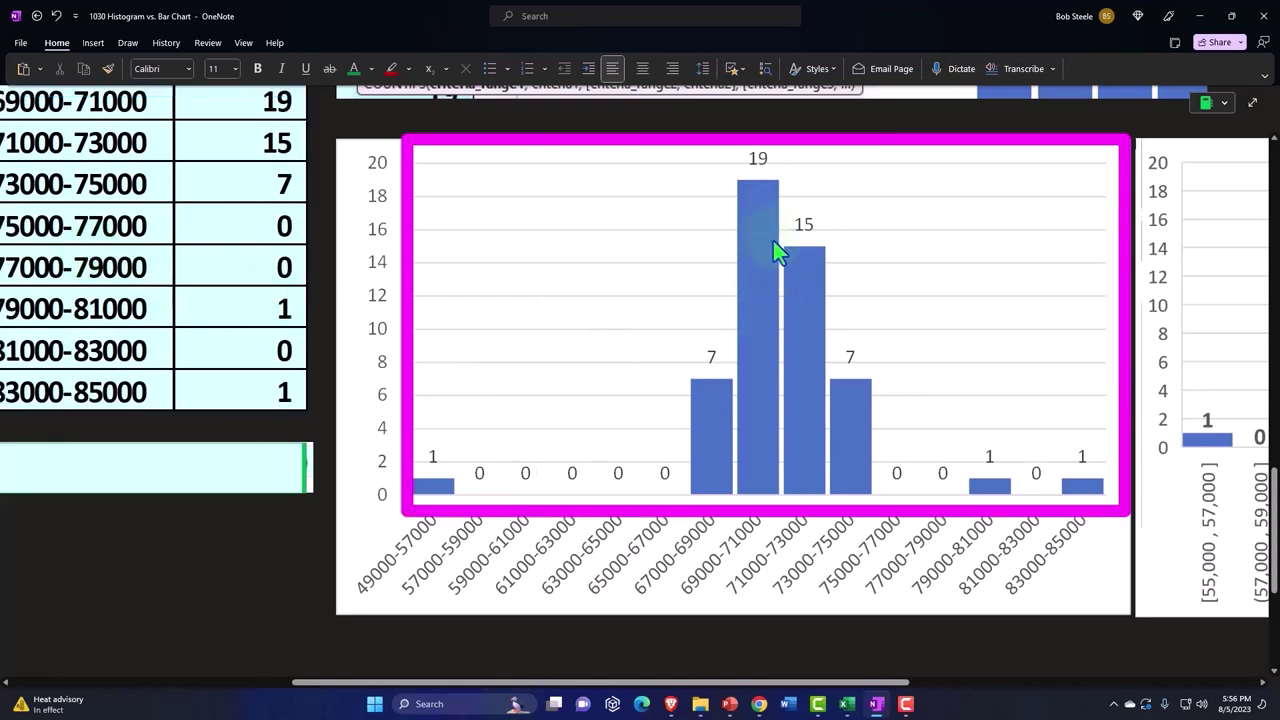
drag(849, 683, 1220, 688)
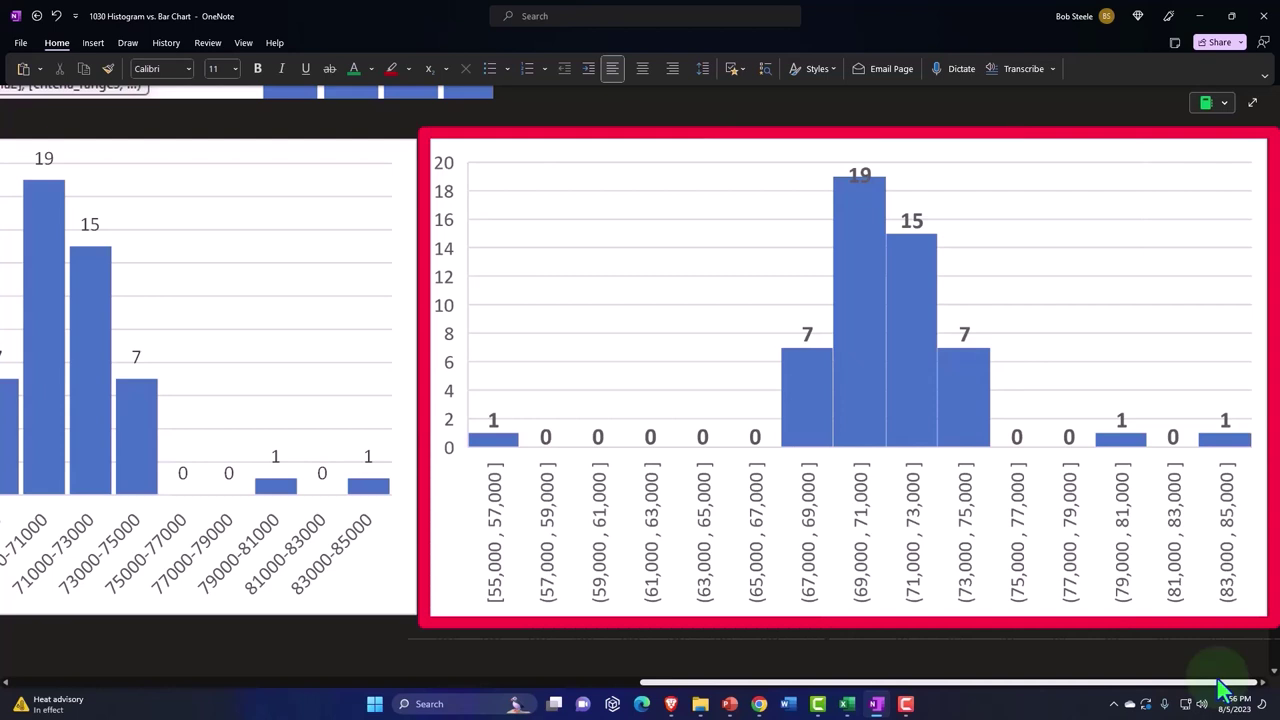
drag(1220, 688, 1018, 688)
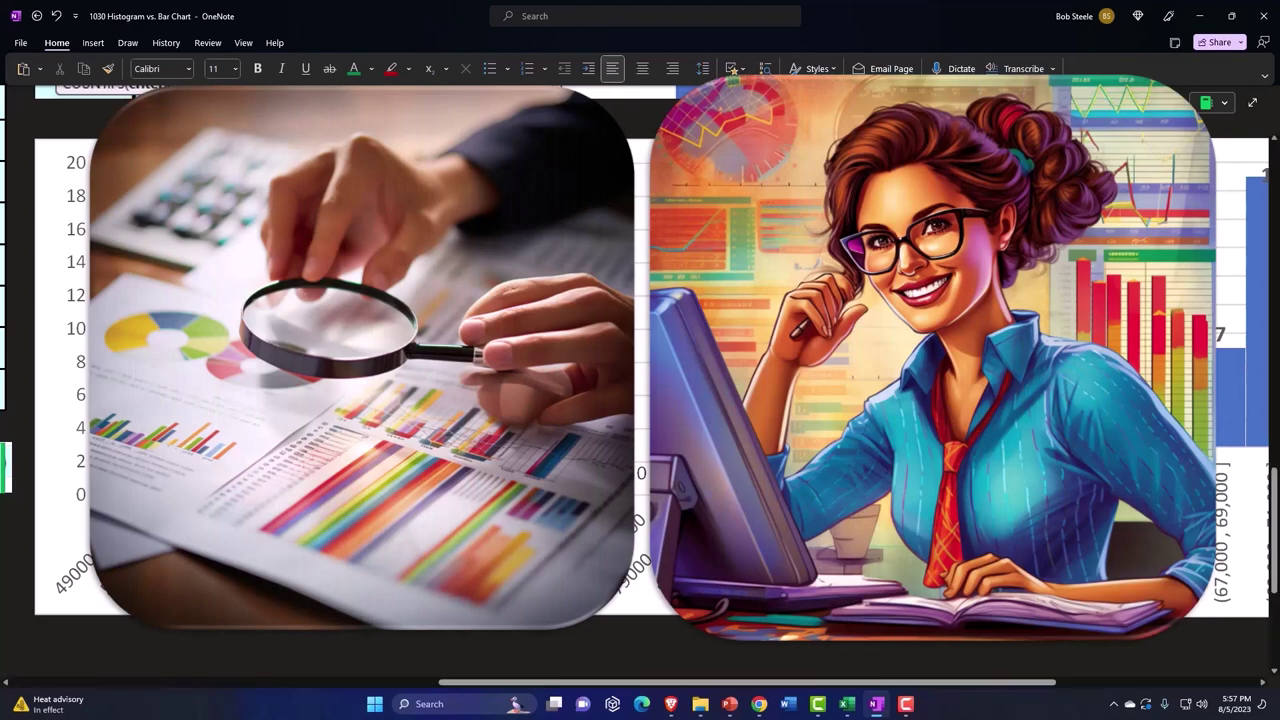
Step: Pan fully left to bring the bin table and its bar chart back into view
drag(571, 682, 410, 682)
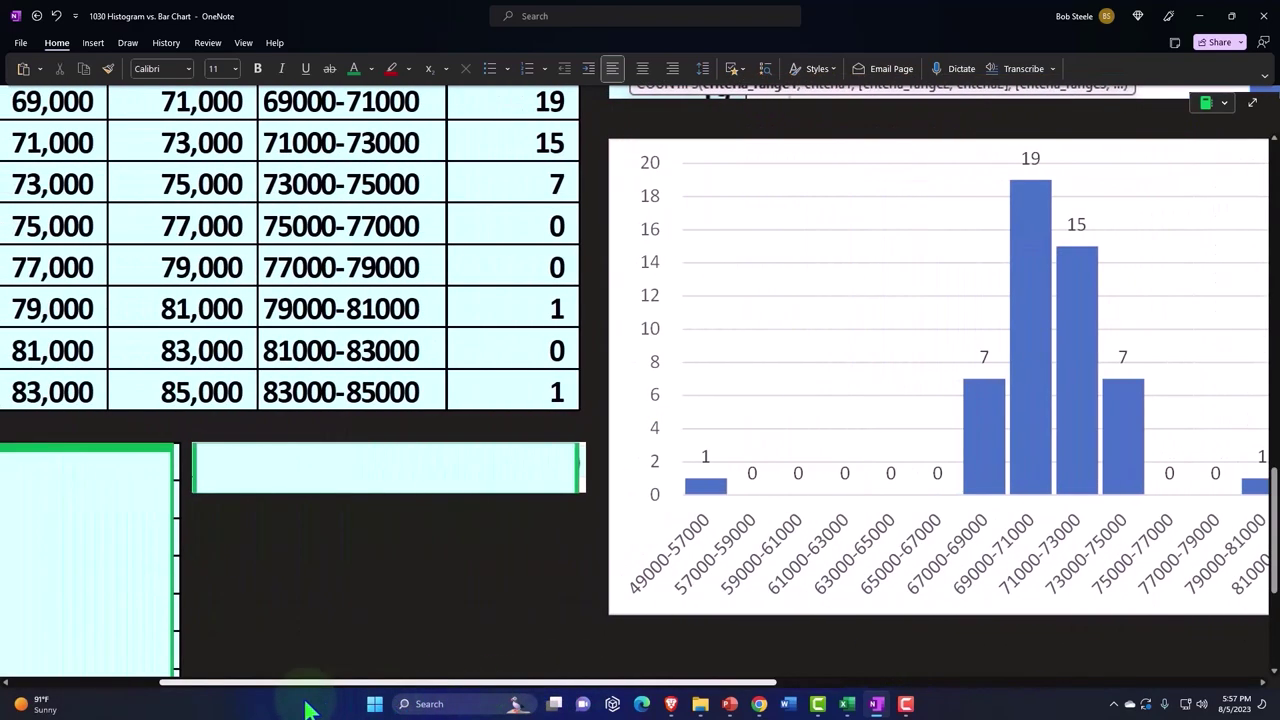
Step: Scroll below the COUNTIFS bin table and select the empty green box beneath it
drag(410, 703, 163, 703)
scroll(383, 488, up, 5)
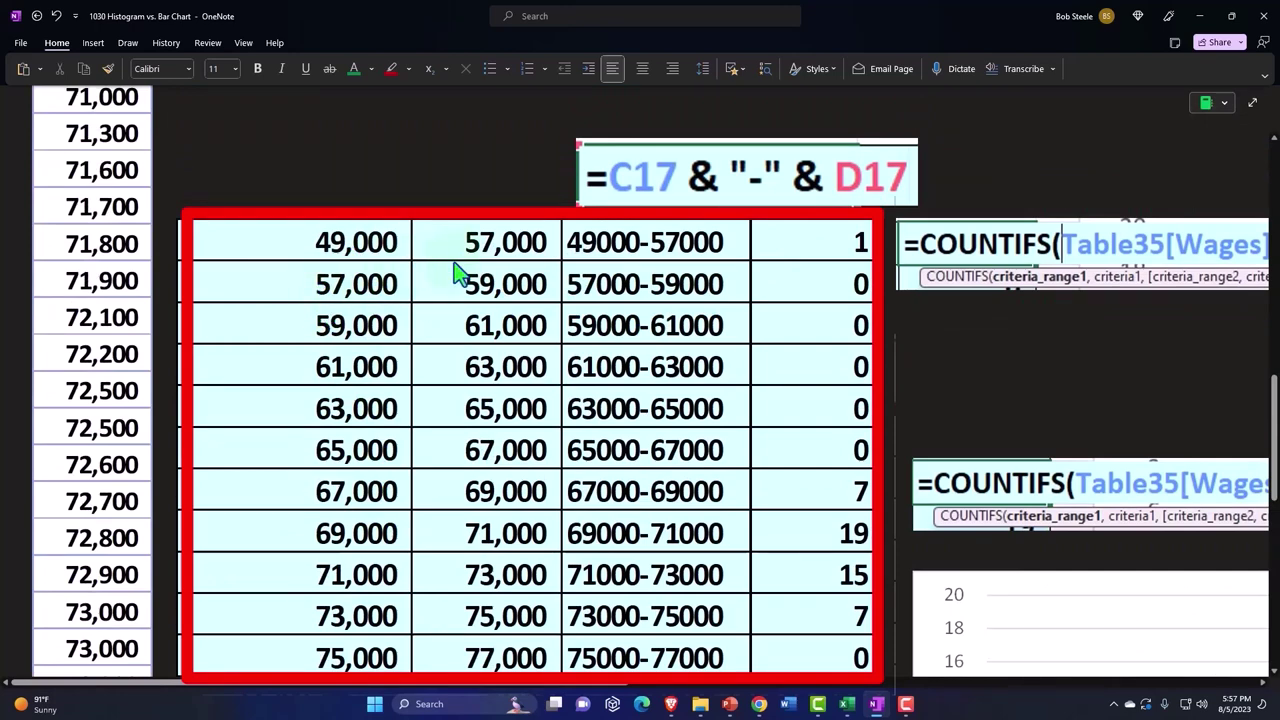
scroll(455, 310, down, 1)
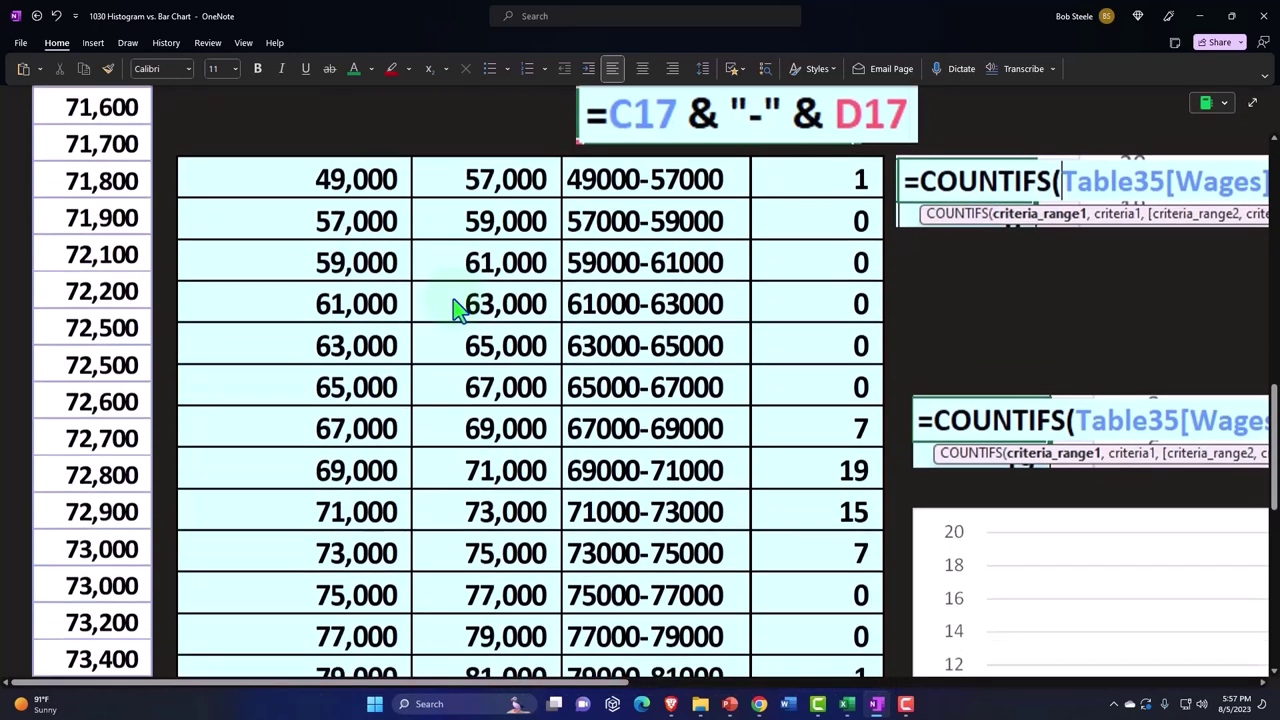
scroll(455, 310, down, 3)
scroll(455, 310, down, 2)
click(372, 445)
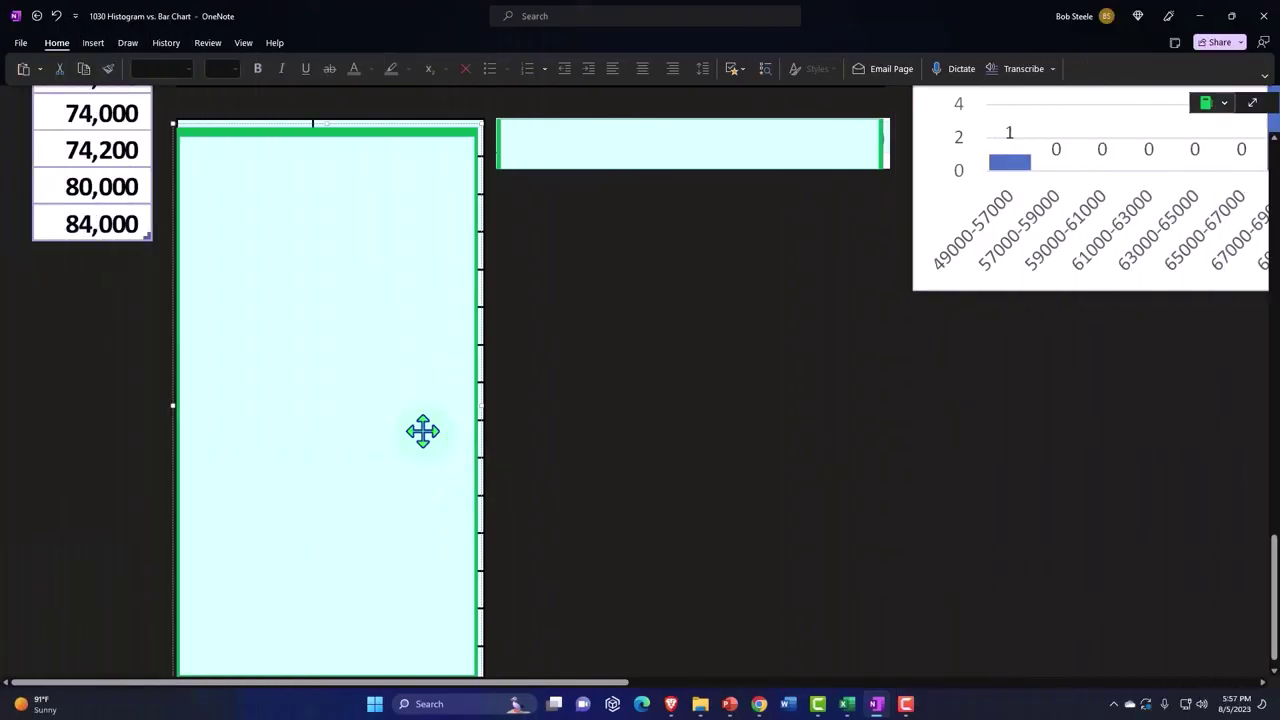
Step: Scroll through the second table pairing upper bounds 57,000-85,000 with counts peaking at 19
scroll(390, 400, up, 2)
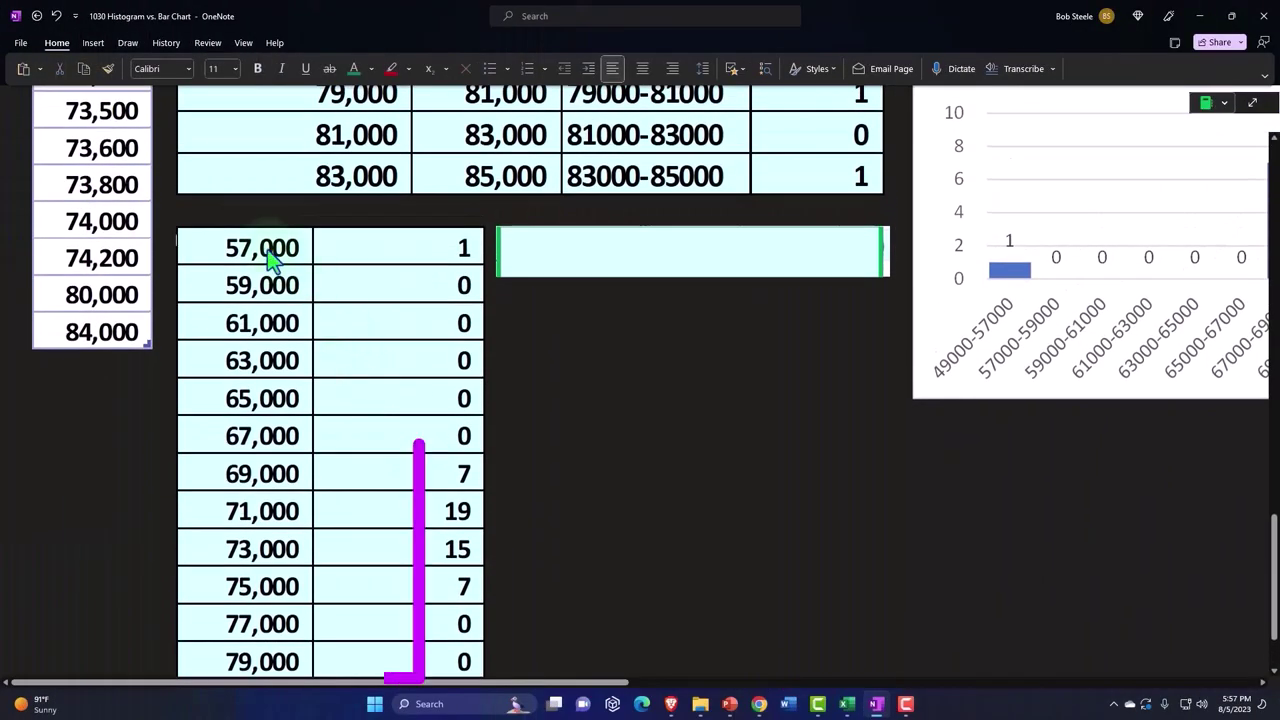
scroll(270, 262, up, 3)
scroll(270, 262, up, 4)
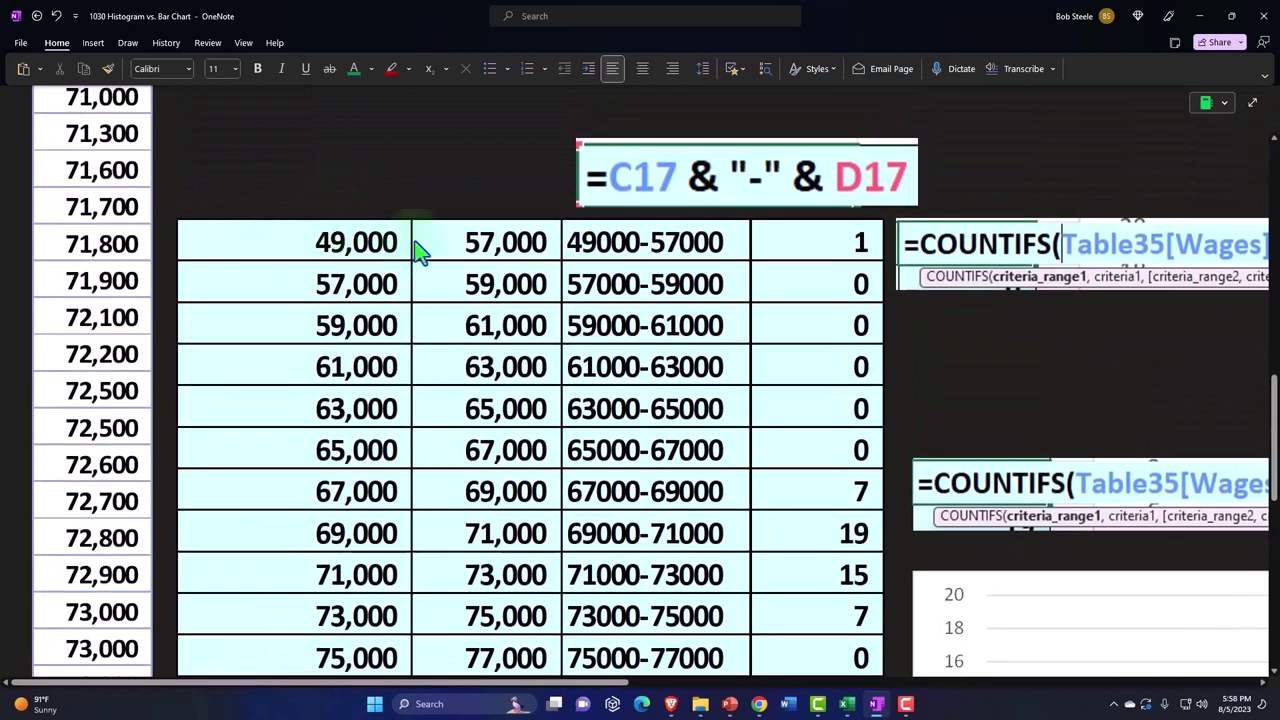
scroll(418, 252, up, 4)
scroll(337, 265, up, 2)
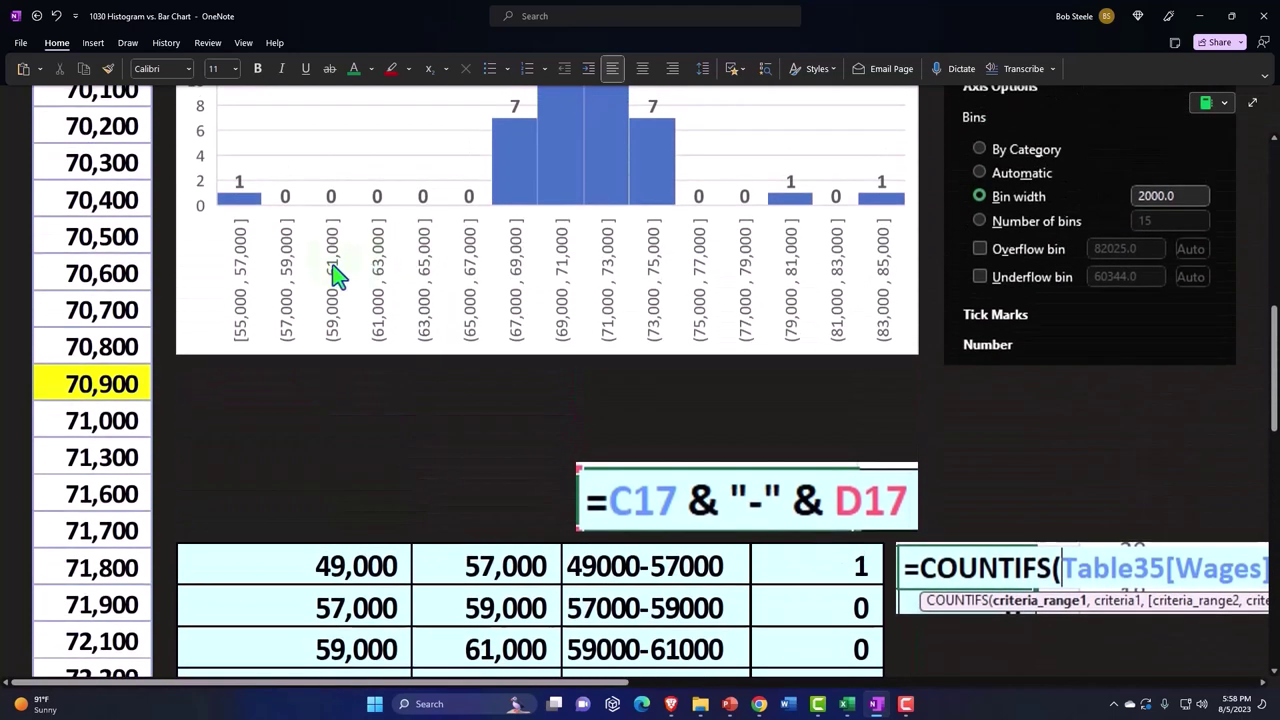
scroll(340, 285, down, 9)
scroll(350, 298, down, 7)
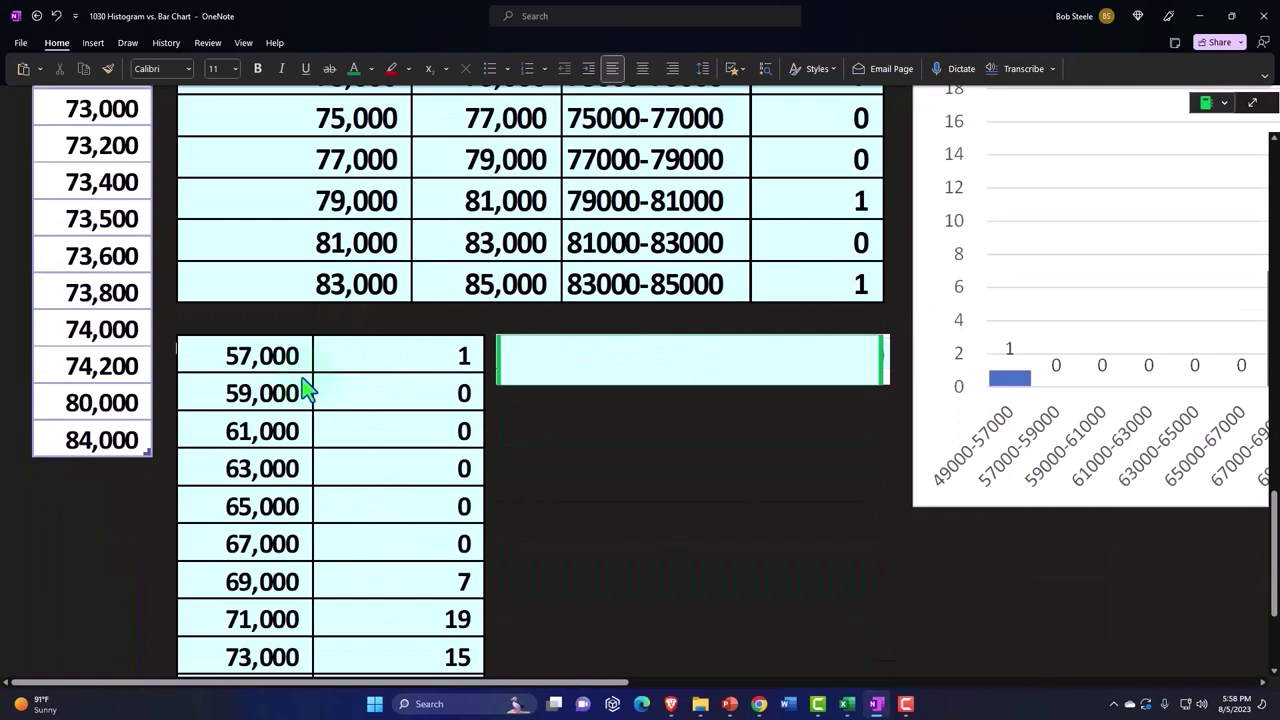
scroll(263, 357, down, 2)
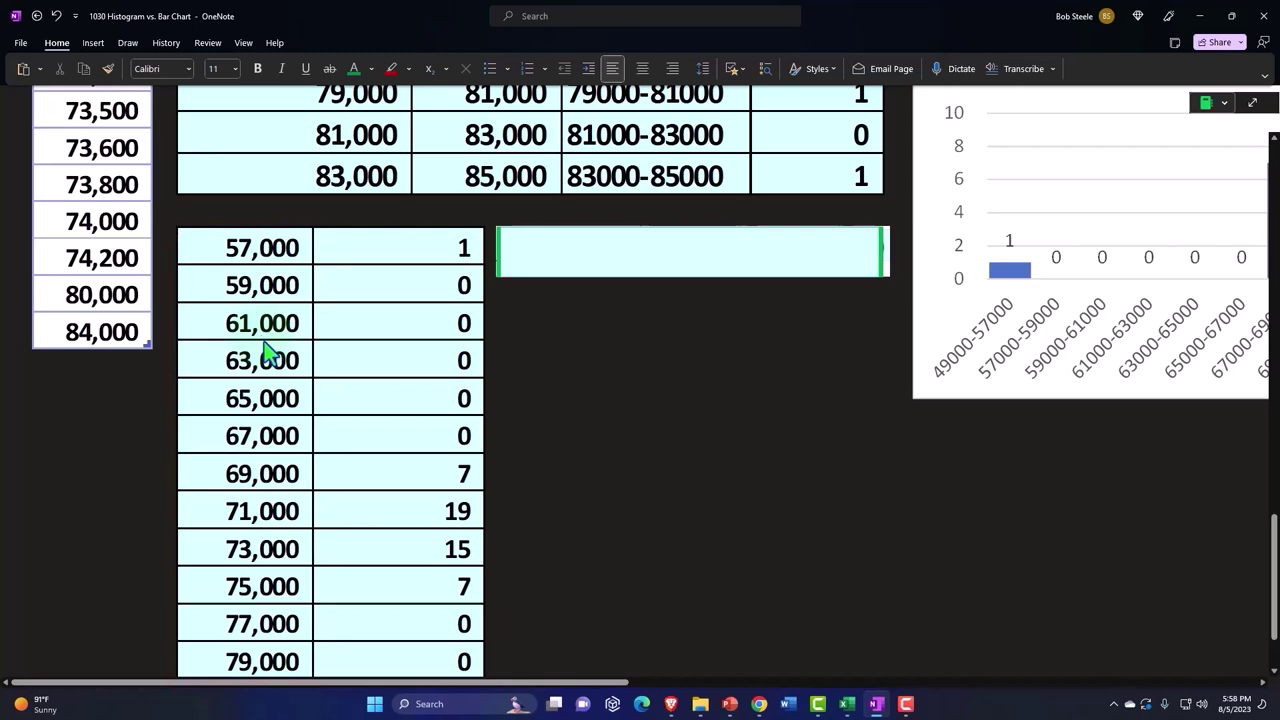
scroll(268, 360, down, 1)
scroll(274, 371, down, 2)
scroll(274, 417, down, 3)
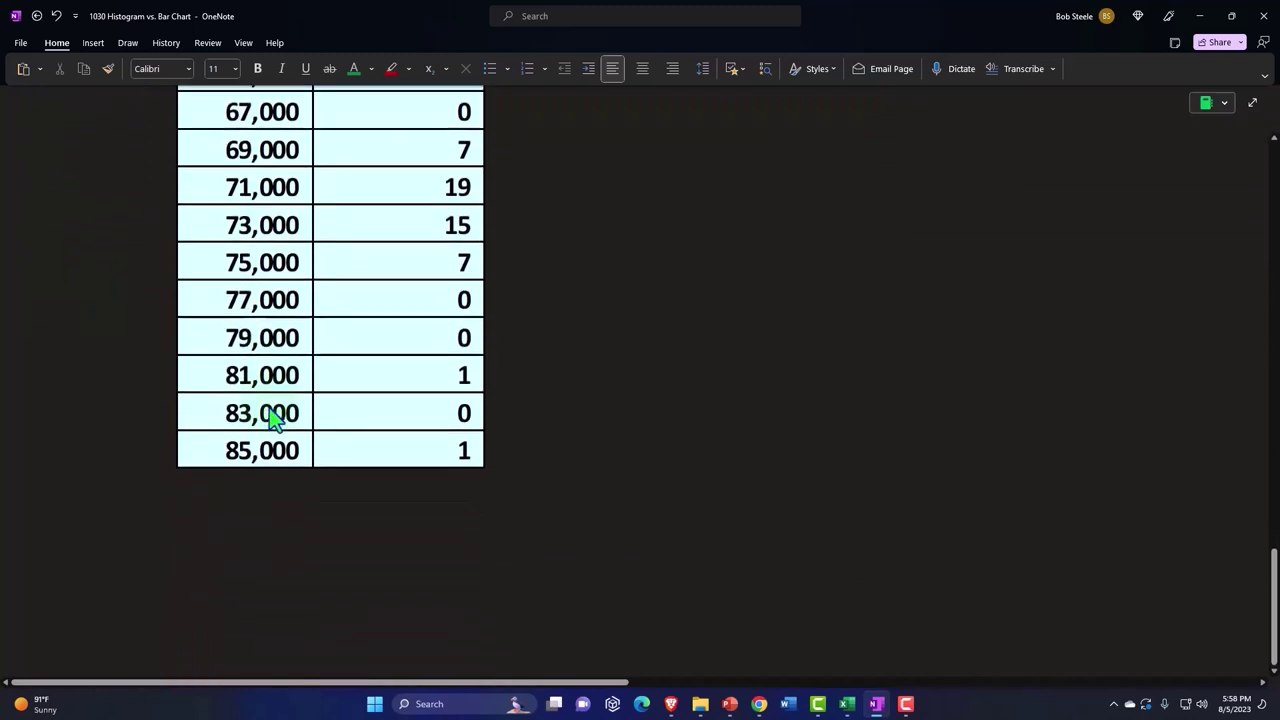
scroll(272, 418, up, 1)
scroll(275, 416, up, 6)
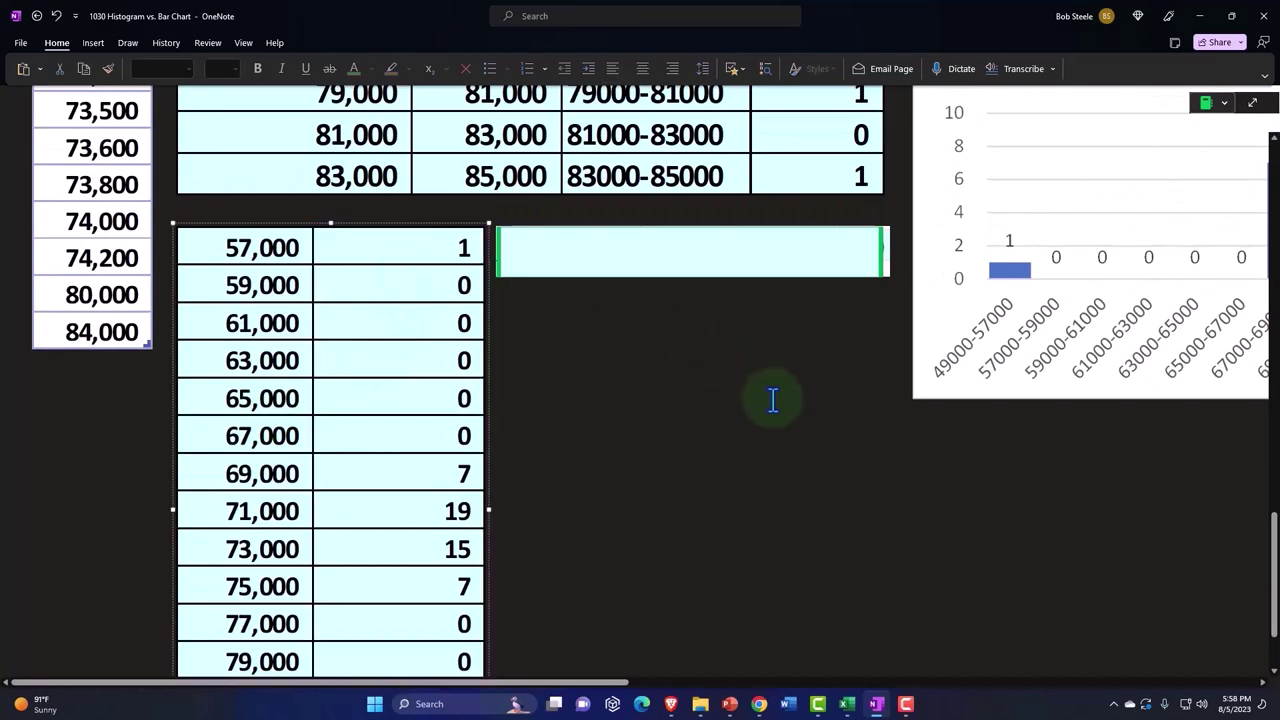
scroll(770, 400, up, 3)
scroll(770, 400, up, 4)
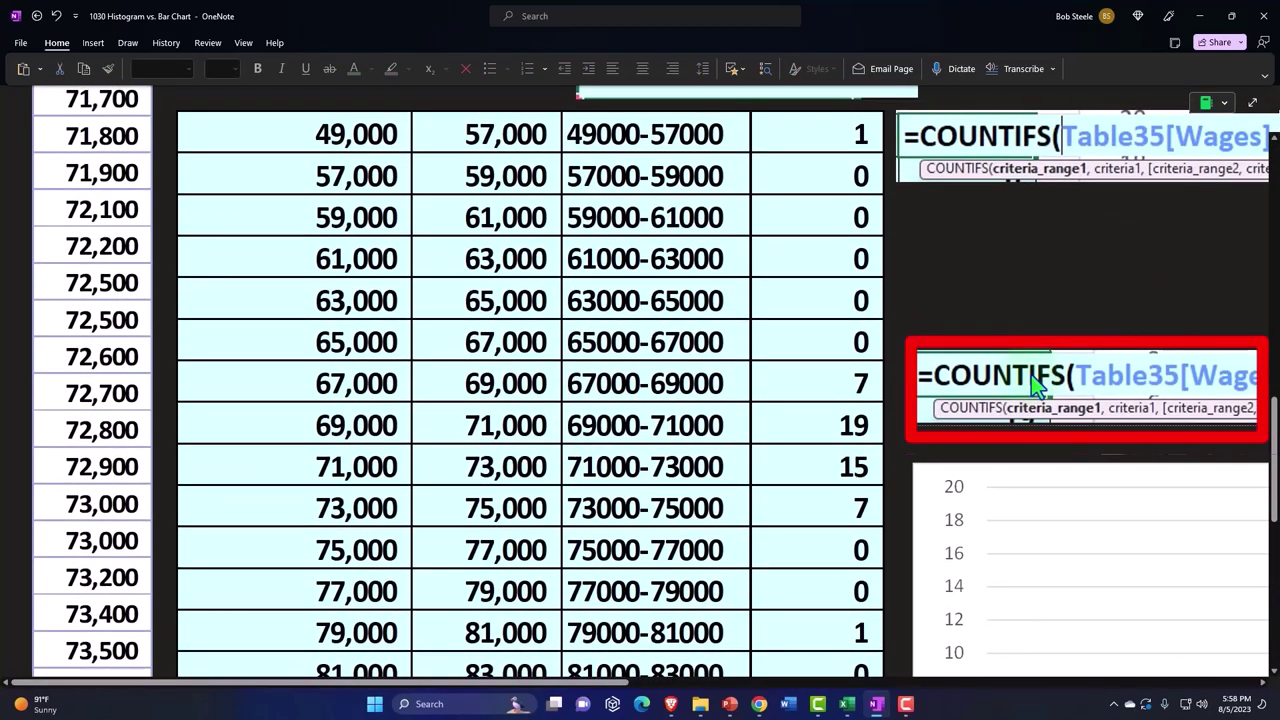
scroll(1038, 383, down, 3)
Step: Double-click the blank box to show =FREQUENCY(Table35[Wages],D33:D47) beside the upper-bound counts
click(751, 443)
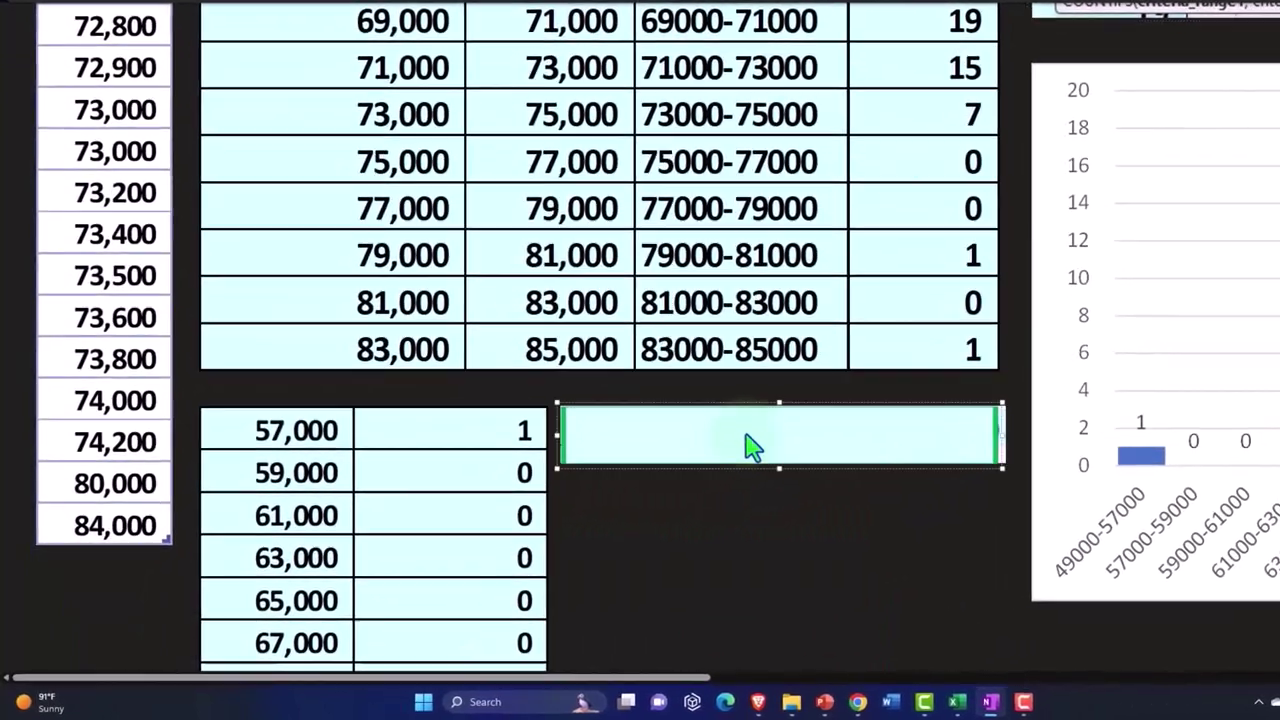
double_click(755, 445)
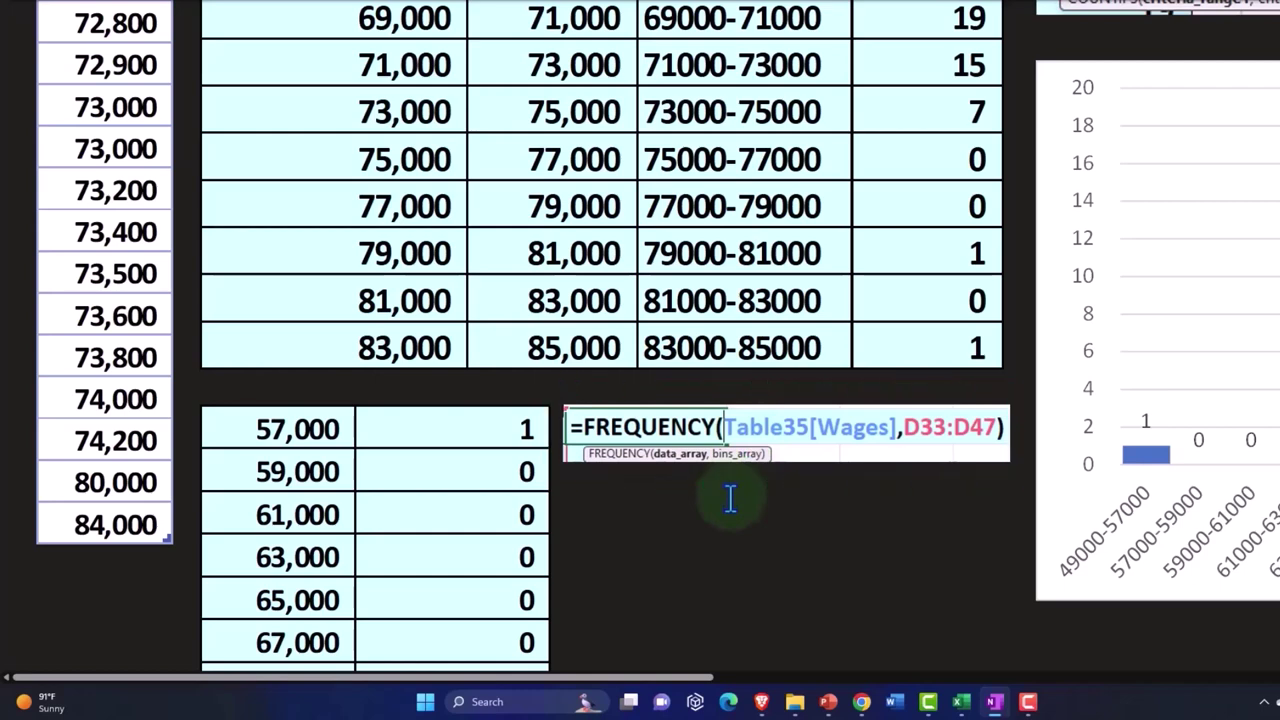
scroll(730, 498, down, 1)
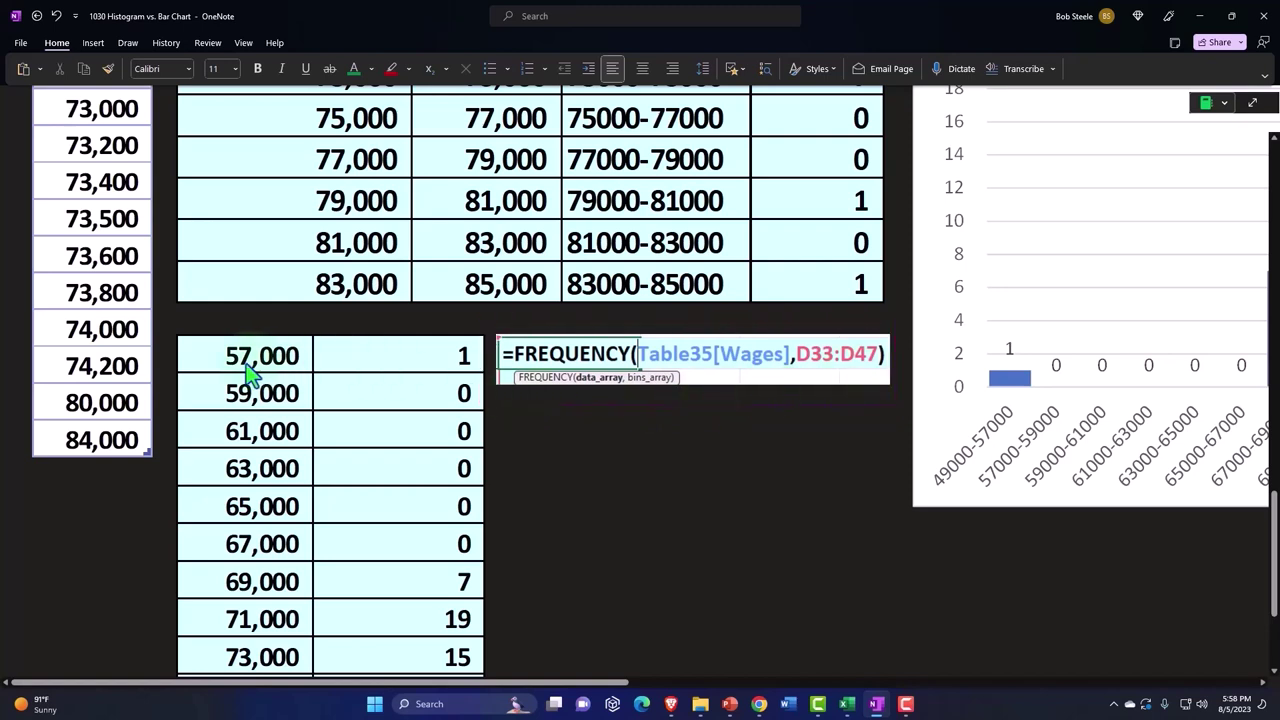
scroll(250, 372, down, 3)
scroll(250, 378, down, 3)
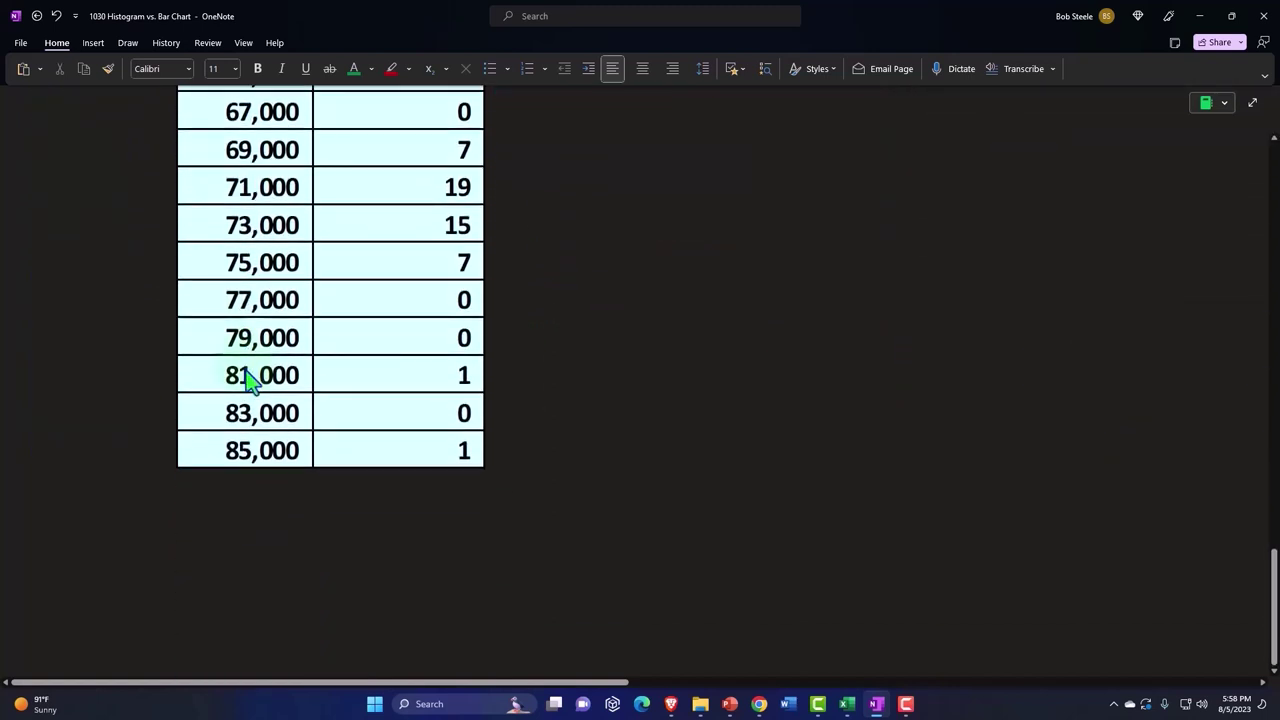
scroll(250, 378, up, 5)
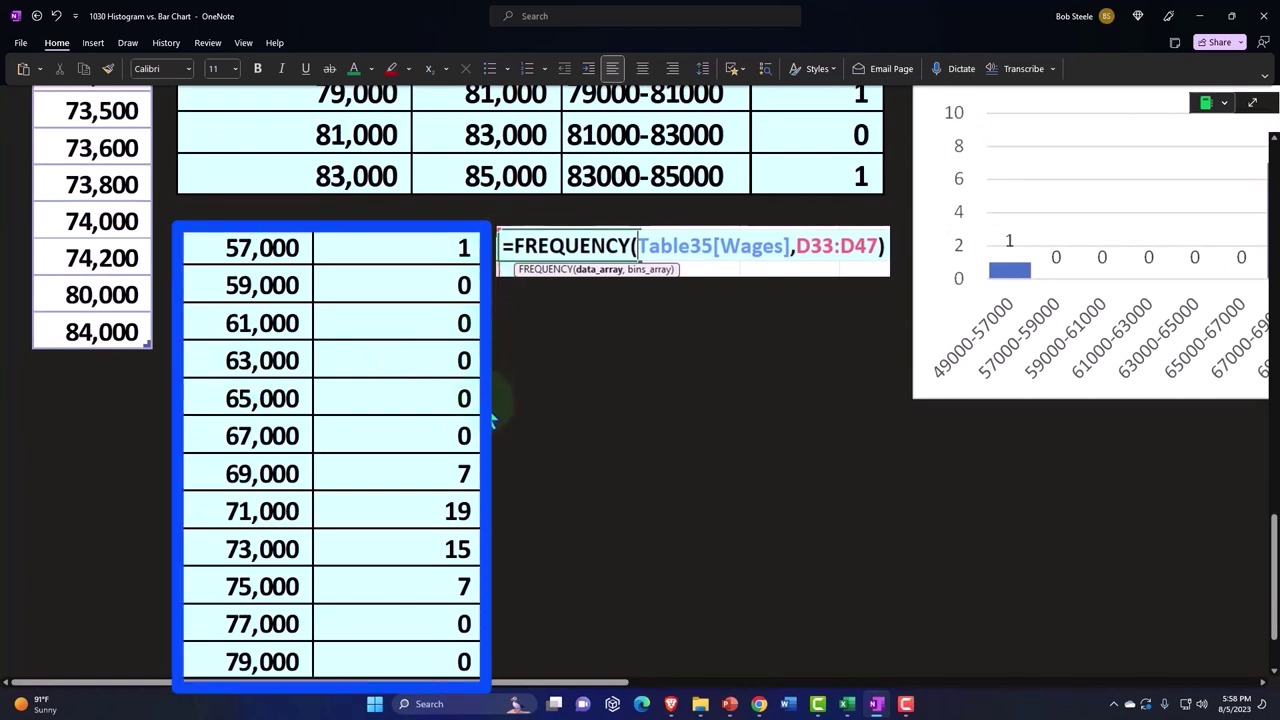
click(455, 485)
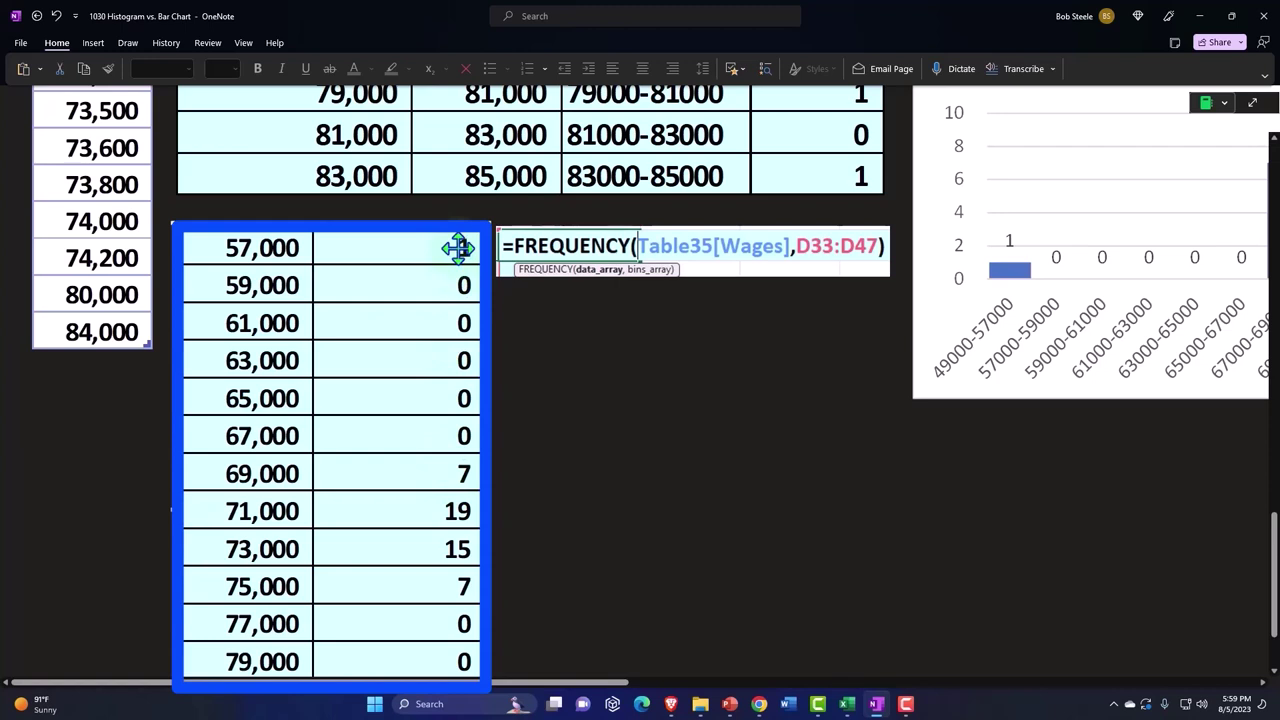
click(458, 248)
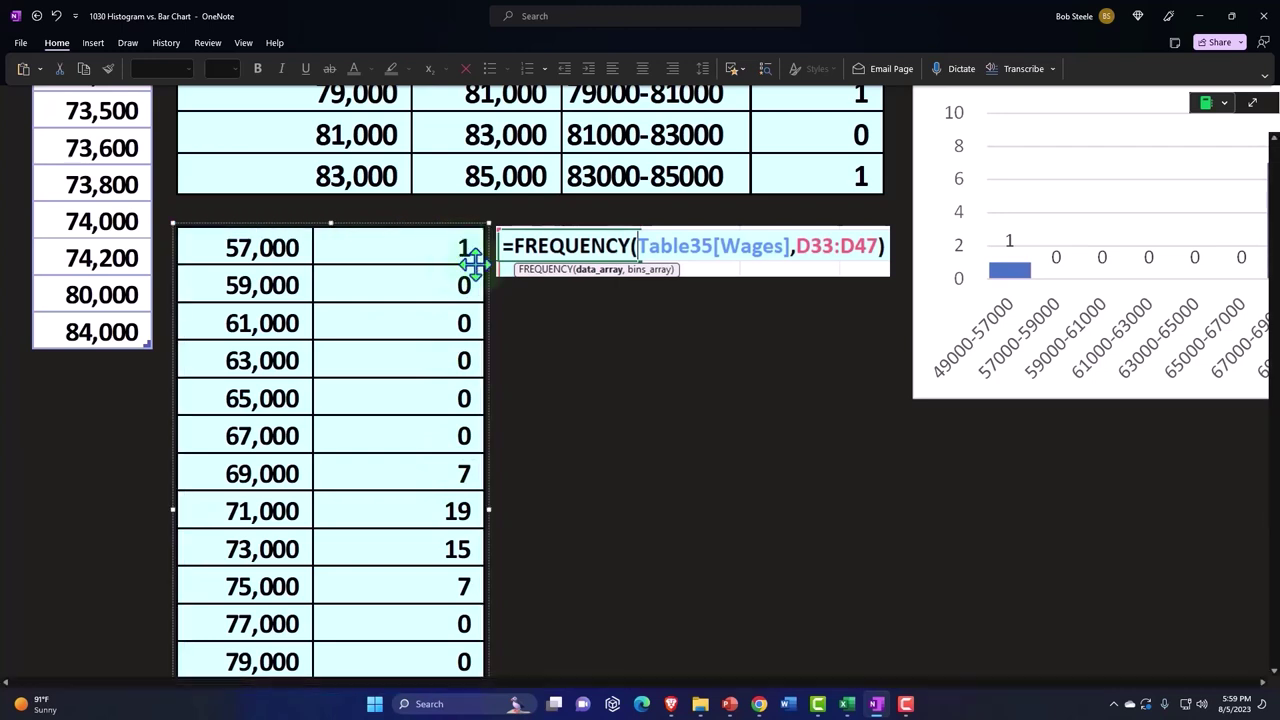